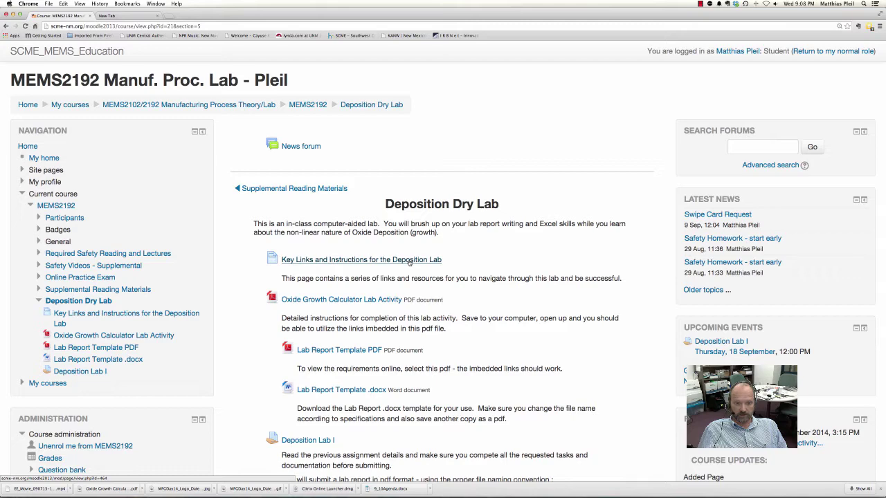
# Open the key links and instructions page for the Deposition Lab and view its Writing Report Abstracts resource
pyautogui.click(410, 261)
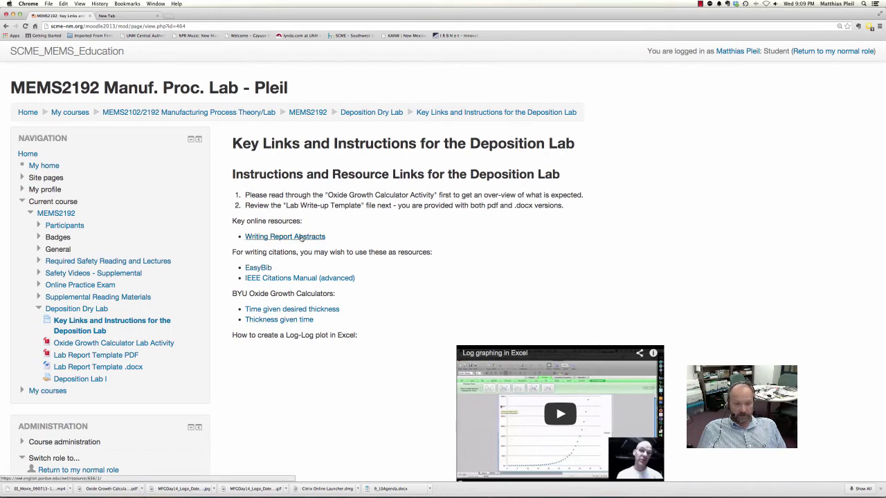
pyautogui.click(302, 237)
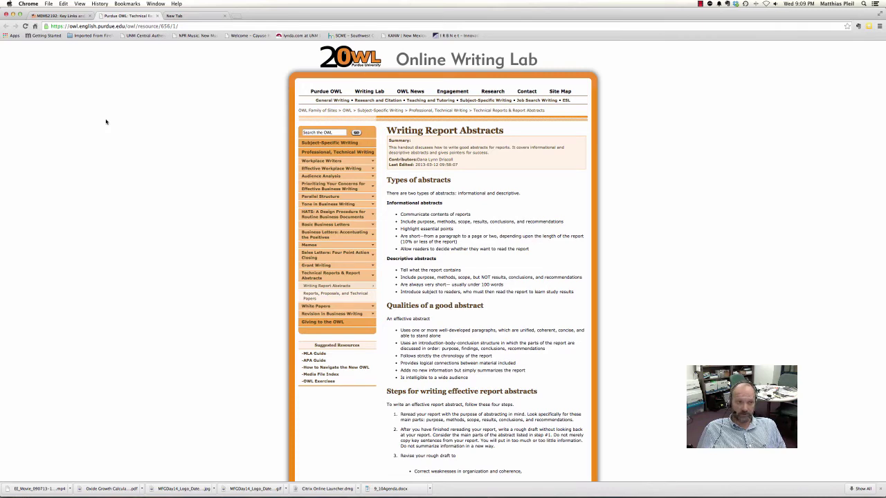
pyautogui.click(57, 16)
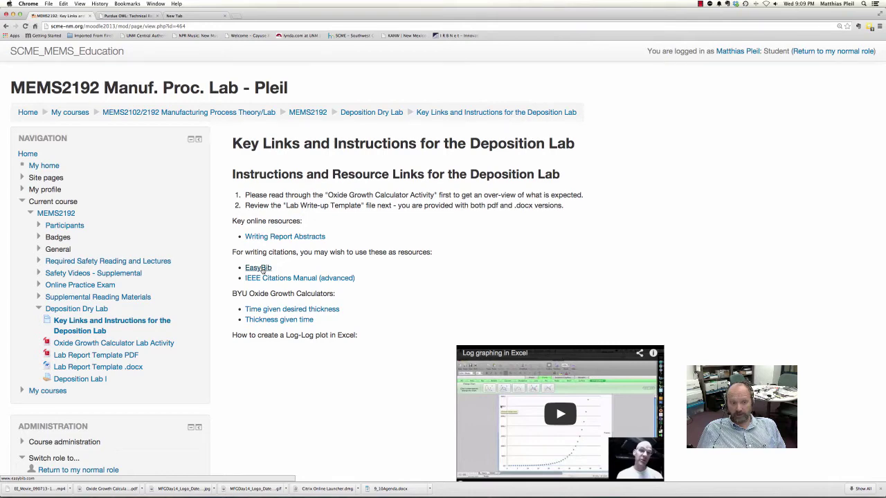
# View the EasyBib citation website linked from the lab page, and return to the lab page
pyautogui.click(259, 267)
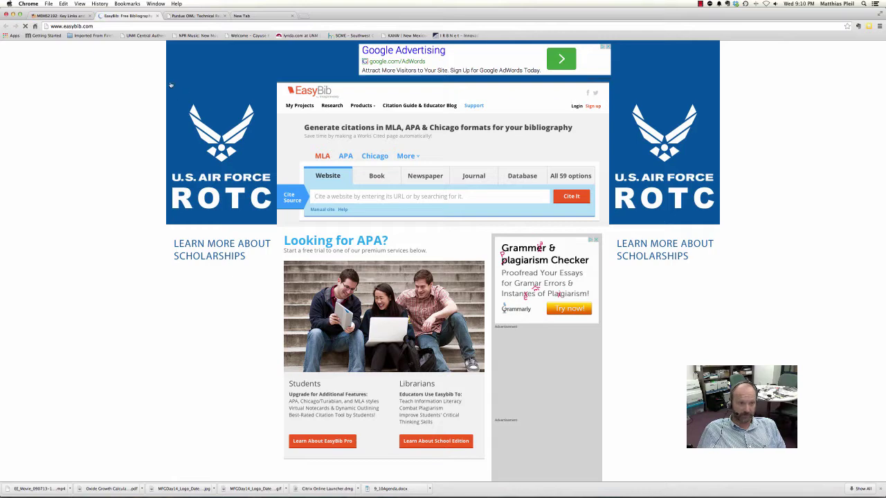
pyautogui.click(66, 15)
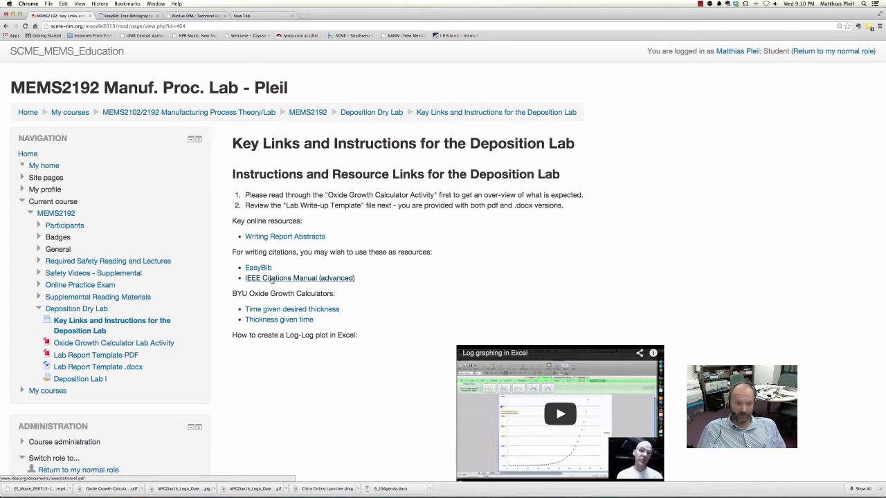
# Look through the IEEE Citations Manual for its reference formats, from books to periodicals, and return to the lab page
pyautogui.click(271, 279)
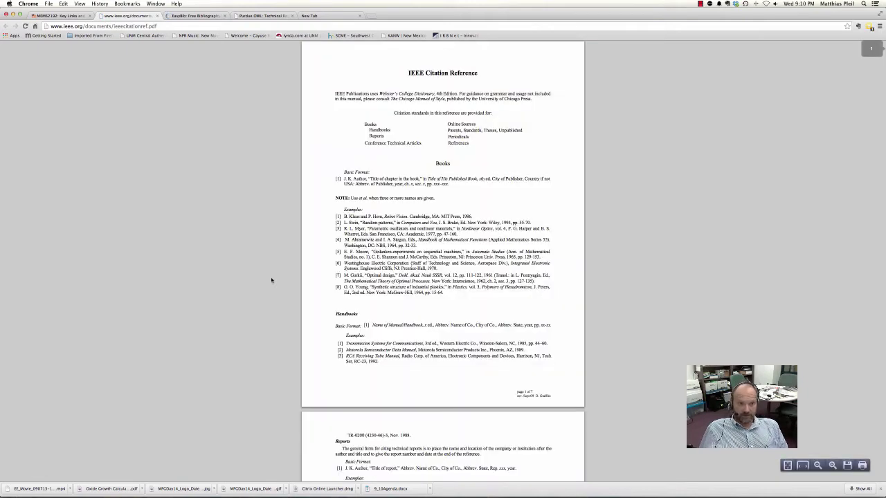
pyautogui.scroll(-5, 457, 246)
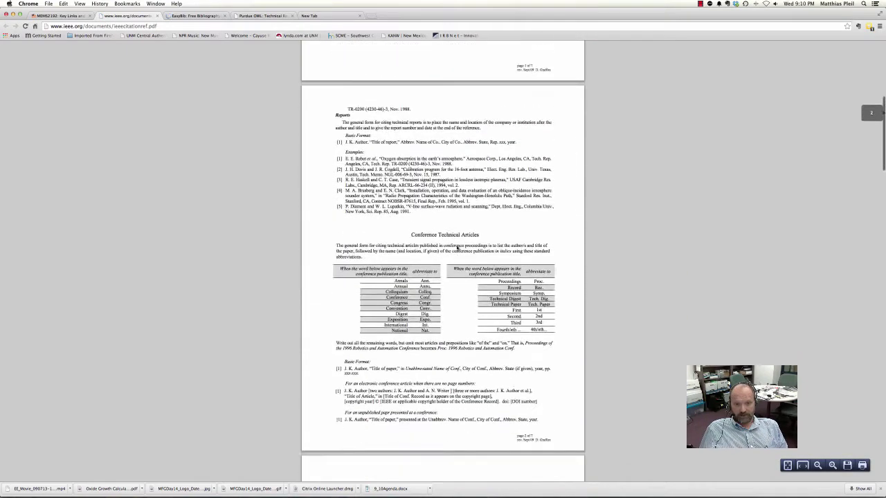
pyautogui.scroll(-6, 457, 247)
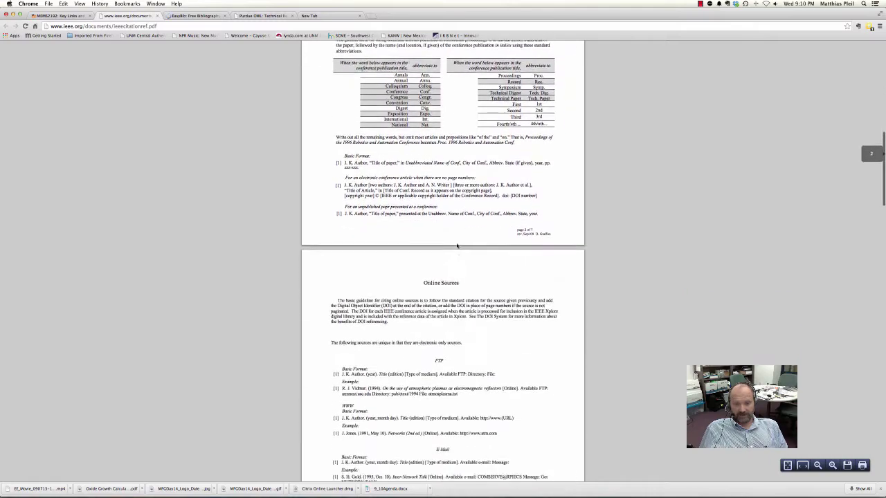
pyautogui.scroll(-5, 456, 246)
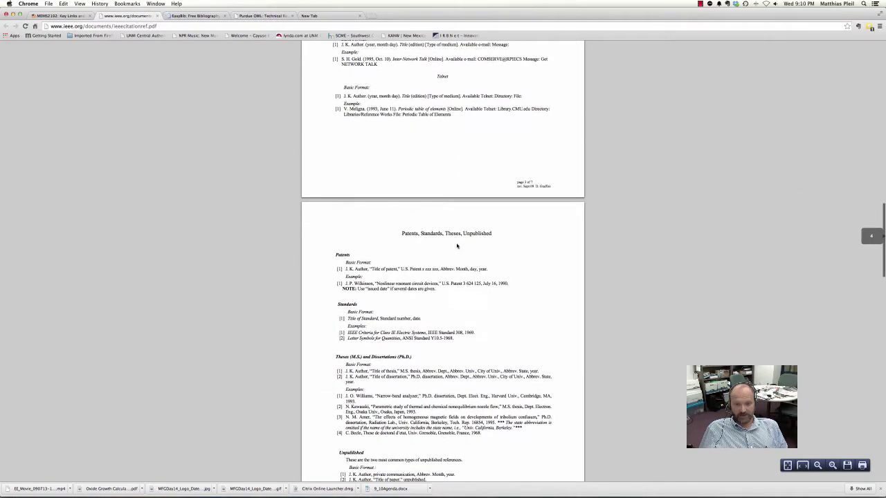
pyautogui.scroll(-4, 456, 245)
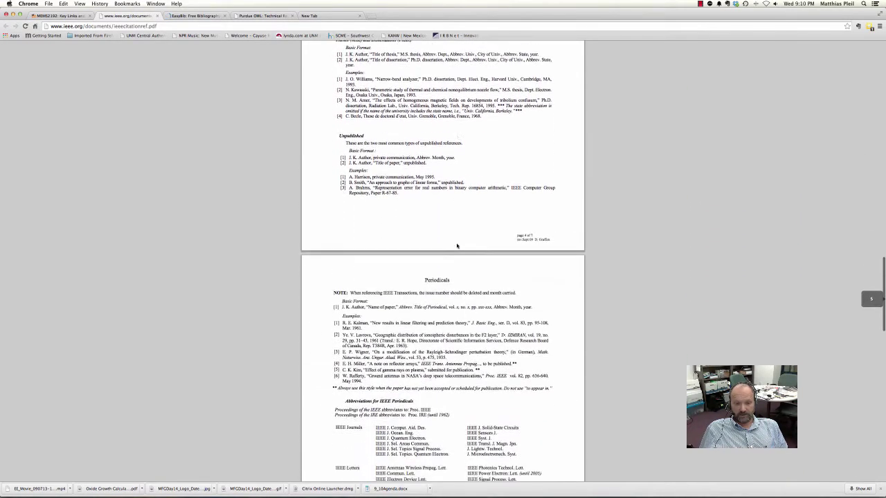
pyautogui.scroll(-1, 456, 246)
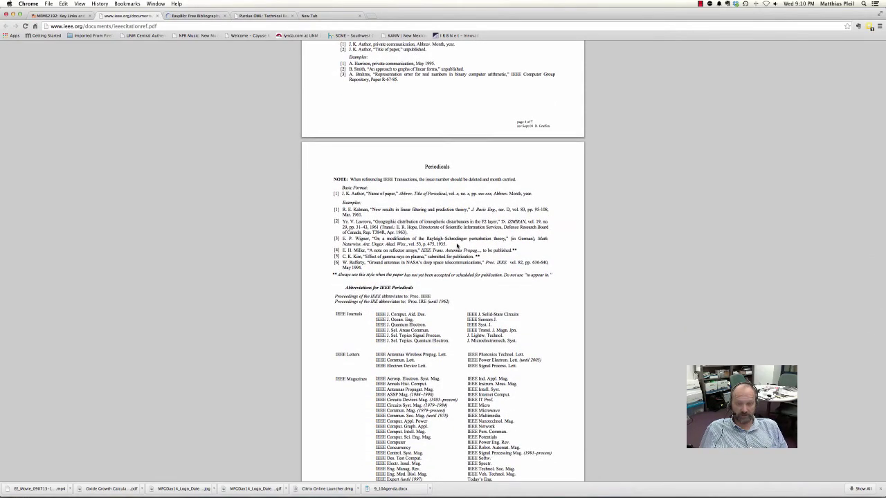
pyautogui.scroll(20, 457, 245)
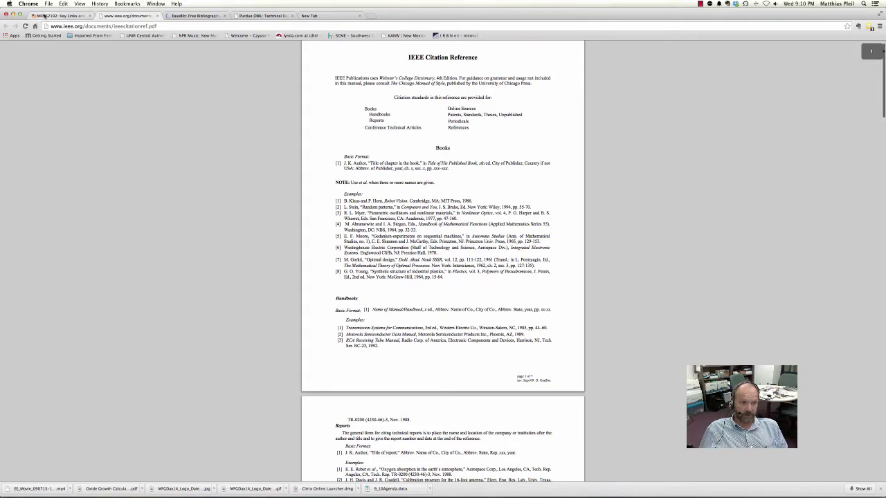
pyautogui.click(46, 15)
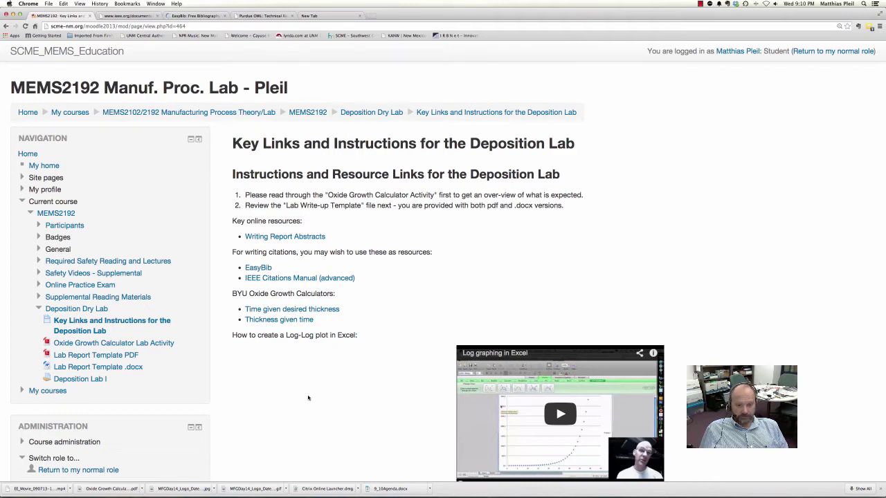
# Open the BYU oxide growth calculator for thickness given time and set the oxidation time to 0 hours 10 minutes
pyautogui.scroll(-3, 309, 398)
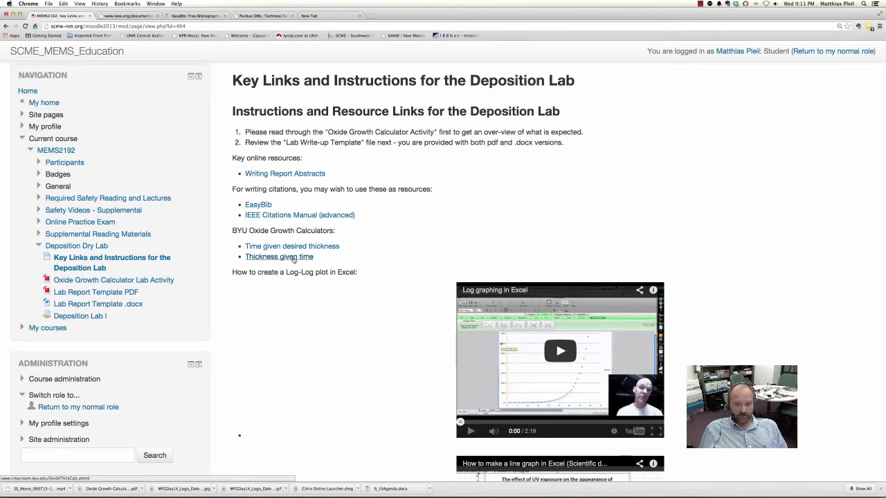
pyautogui.click(263, 257)
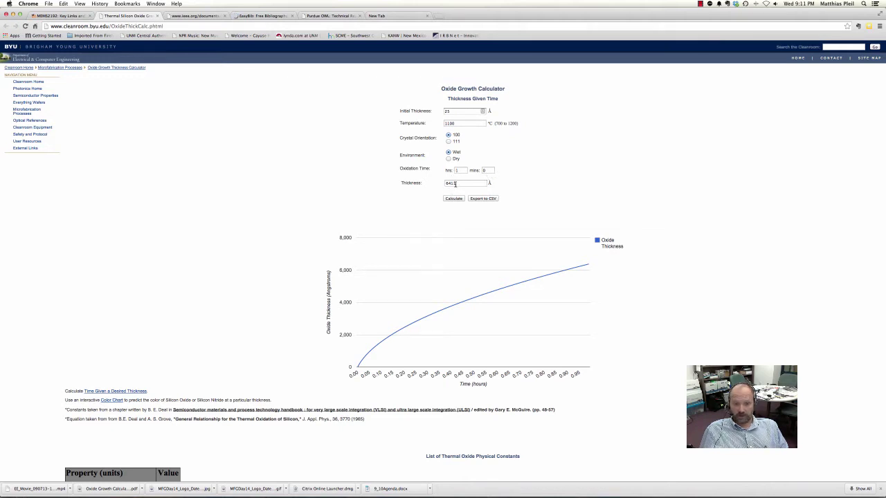
pyautogui.doubleClick(458, 170)
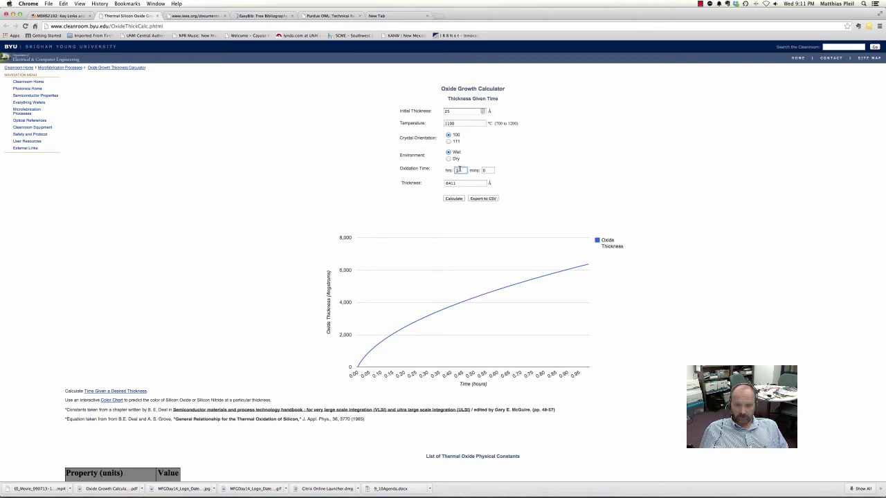
pyautogui.press('BackSpace')
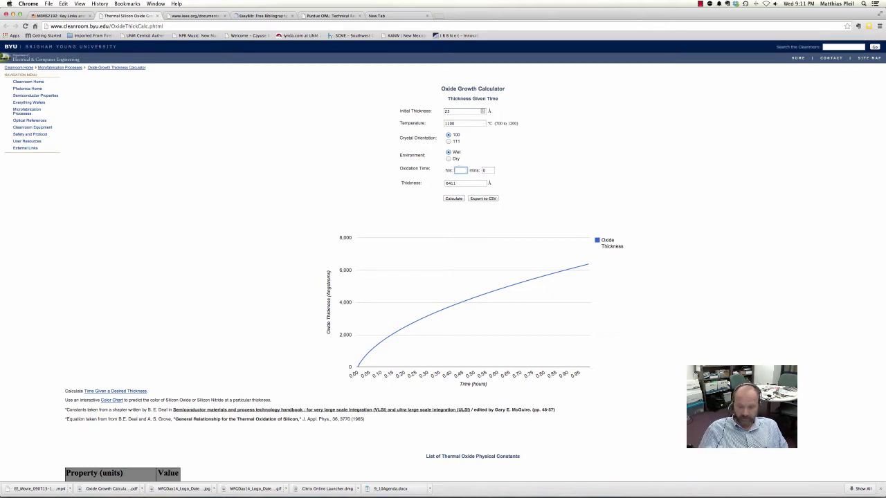
pyautogui.write('0')
pyautogui.doubleClick(492, 169)
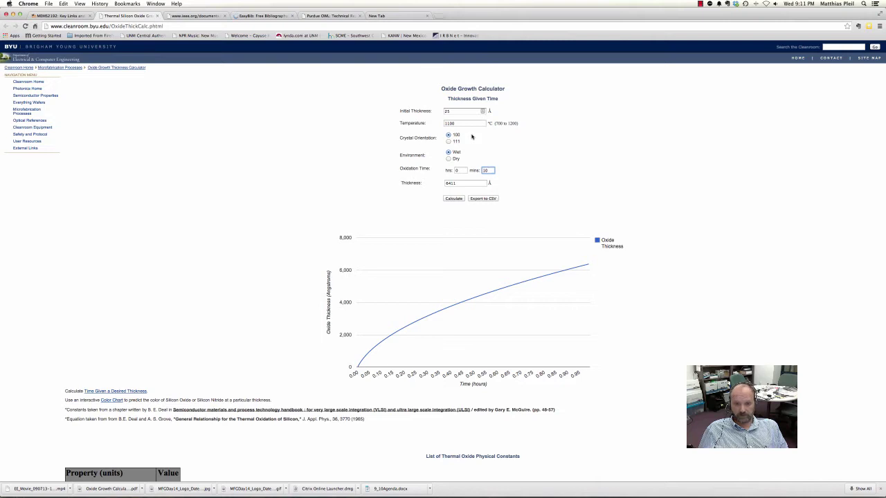
# Set the initial thickness to 10 Å and calculate the resulting oxide thickness
pyautogui.doubleClick(454, 109)
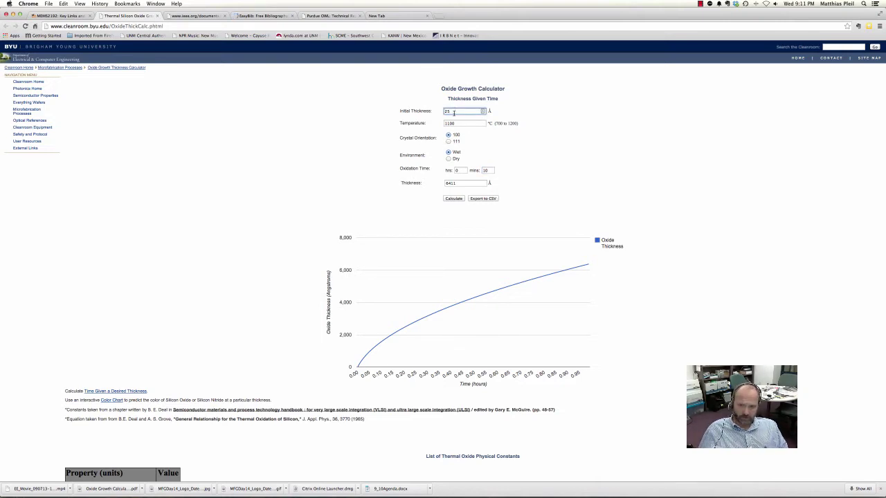
pyautogui.write('2')
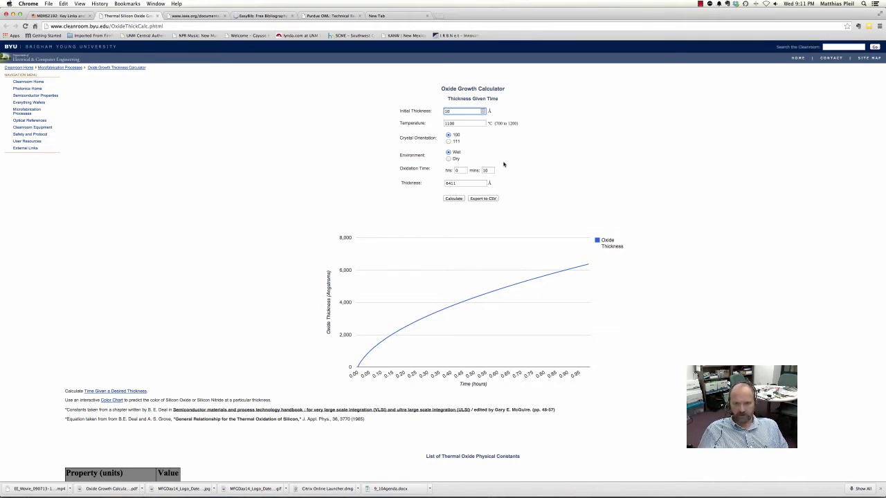
pyautogui.click(454, 199)
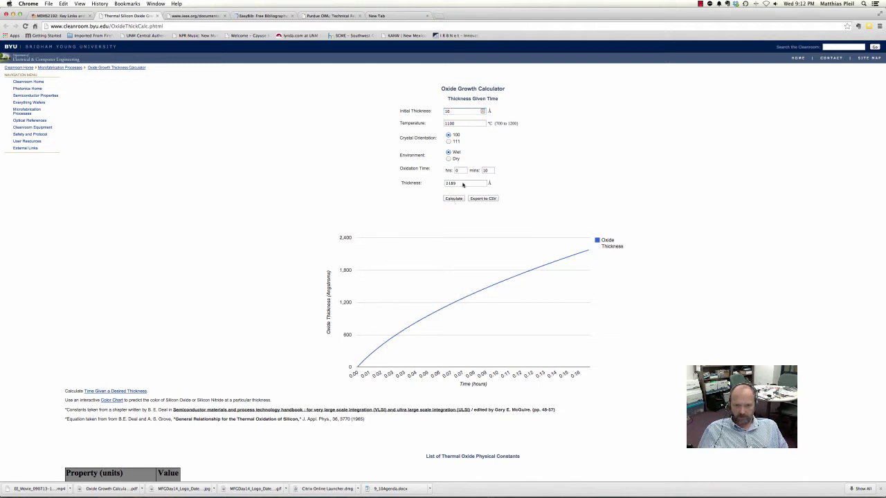
pyautogui.moveTo(463, 183); pyautogui.dragTo(436, 183)
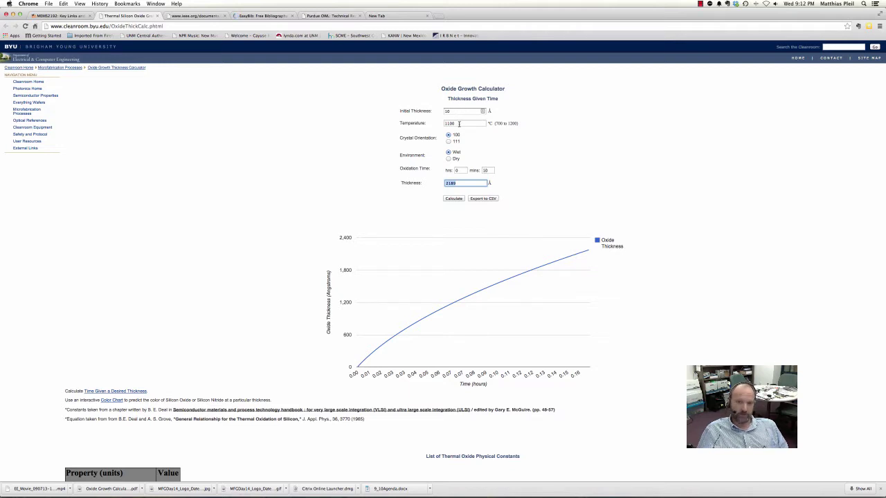
# Set the temperature to 800 °C and recalculate the oxide thickness
pyautogui.doubleClick(459, 123)
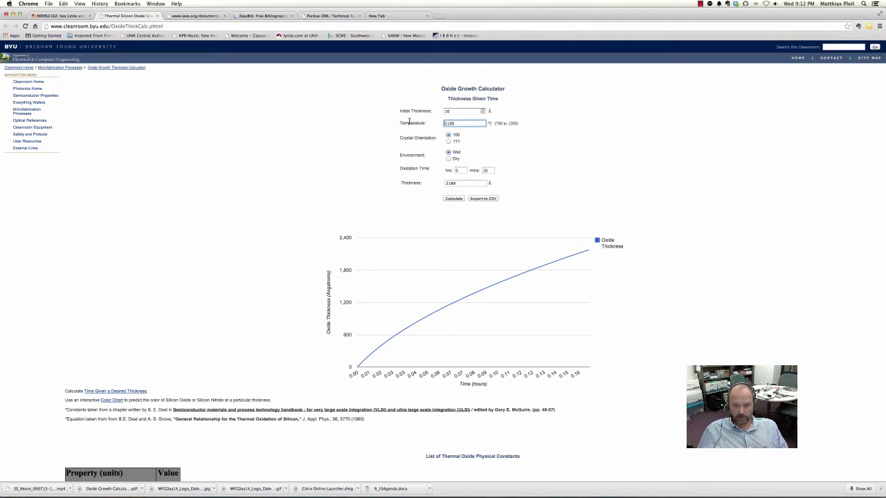
pyautogui.write('1')
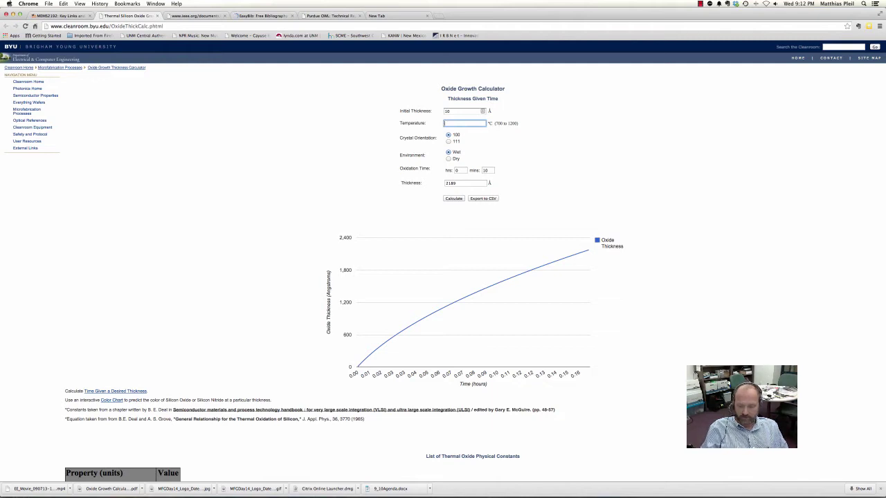
pyautogui.click(454, 198)
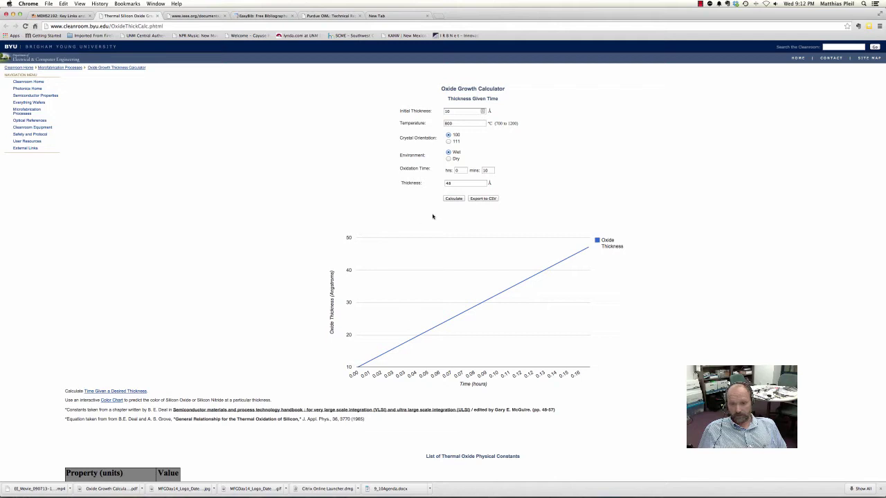
pyautogui.doubleClick(460, 185)
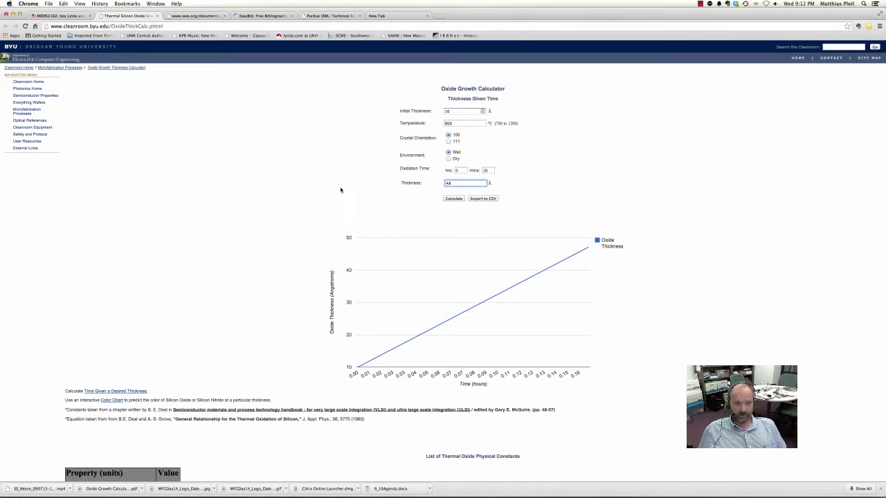
# Calculate the oxide thickness for a Dry environment, once with the 100 and once with the 111 crystal orientation
pyautogui.click(449, 159)
pyautogui.click(454, 199)
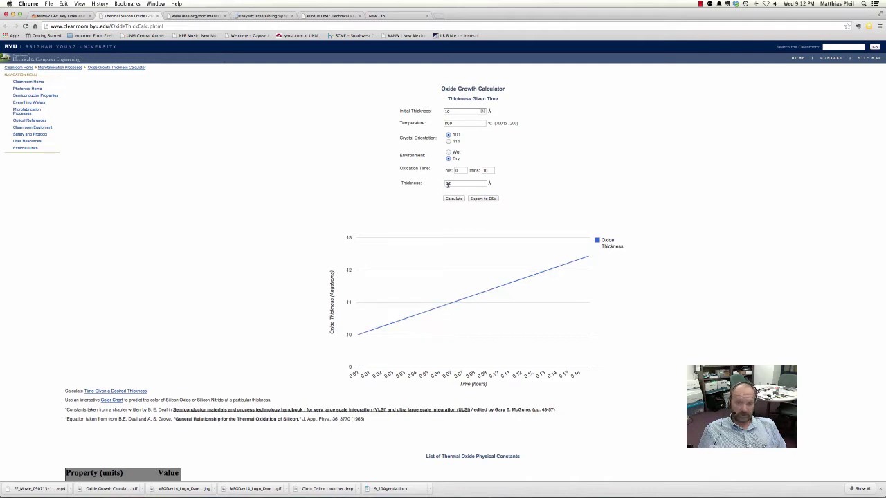
pyautogui.click(449, 142)
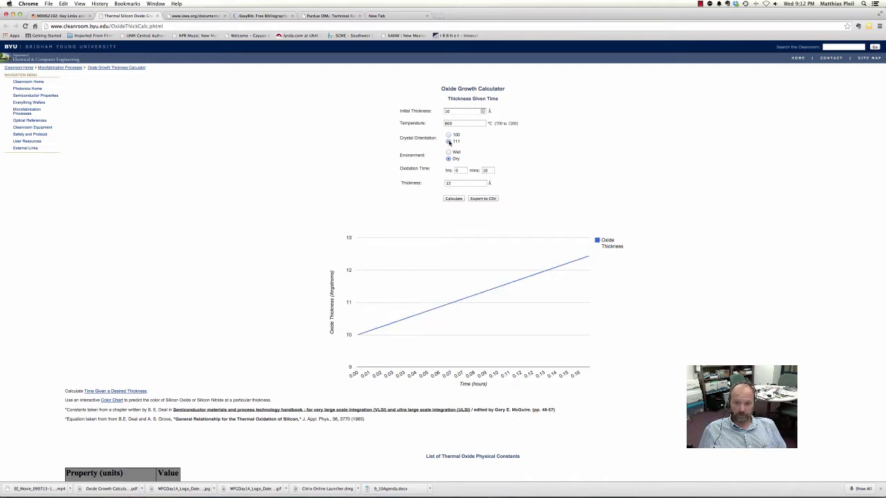
pyautogui.click(454, 199)
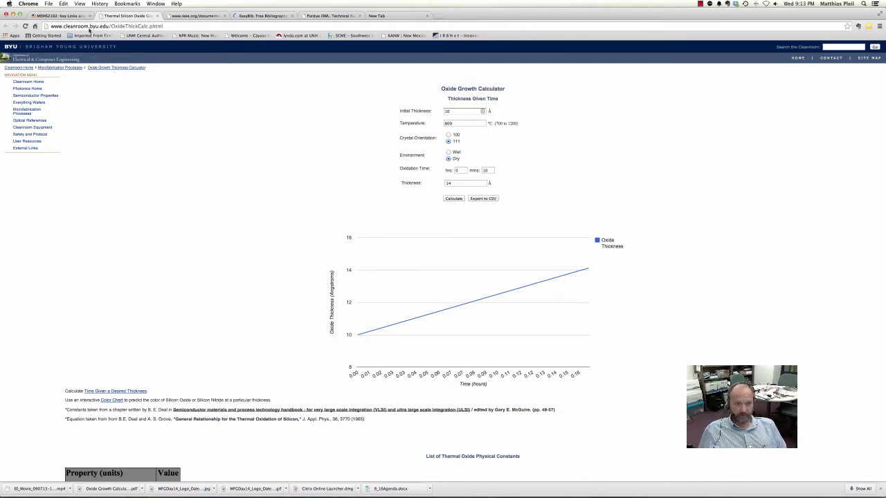
# Return to the lab's key links page and look over the embedded videos on Excel graphing and line slope
pyautogui.click(69, 15)
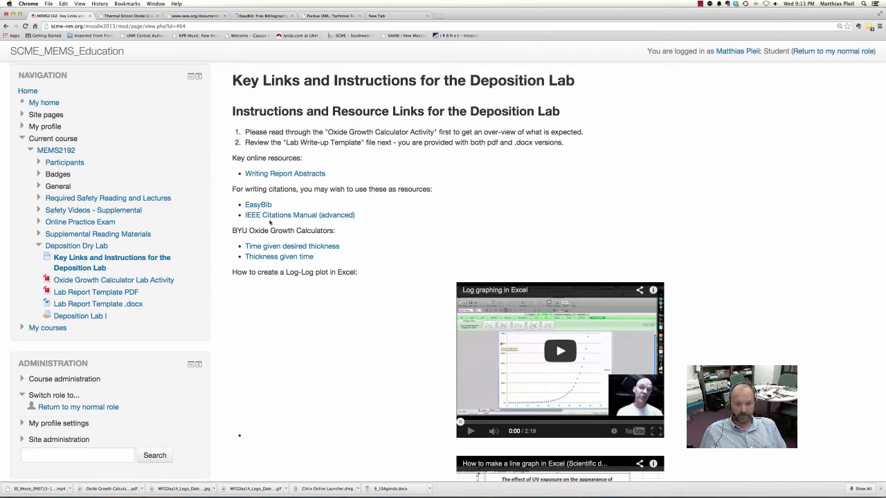
pyautogui.scroll(-5, 319, 320)
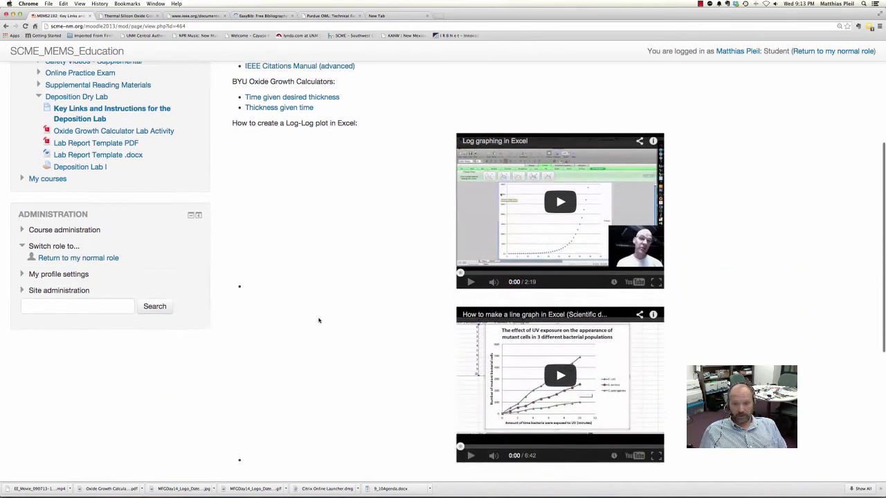
pyautogui.scroll(2, 319, 319)
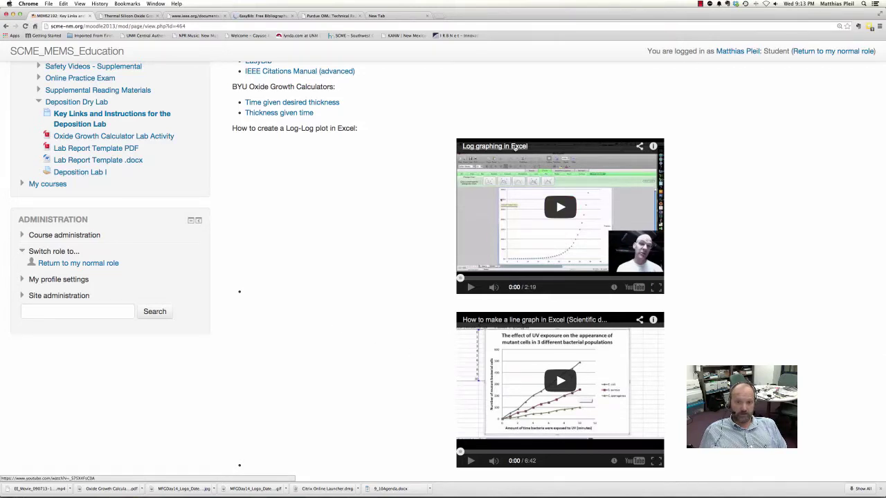
pyautogui.scroll(-2, 399, 221)
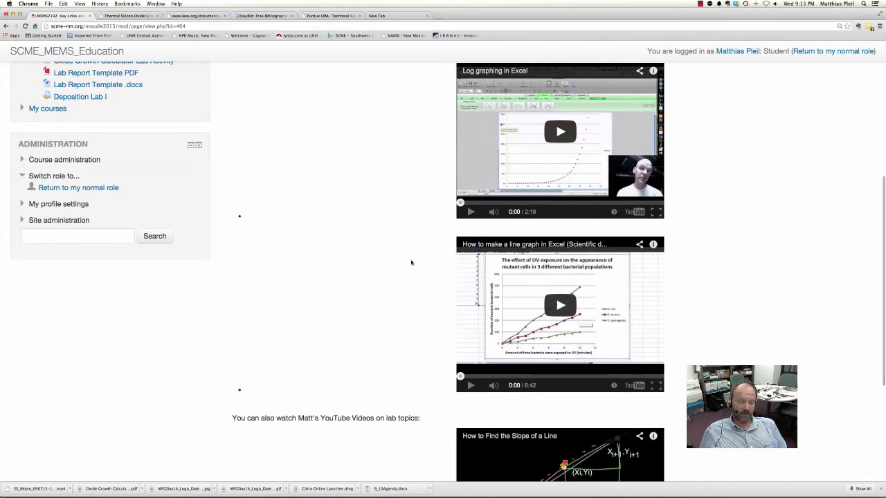
pyautogui.scroll(1, 411, 262)
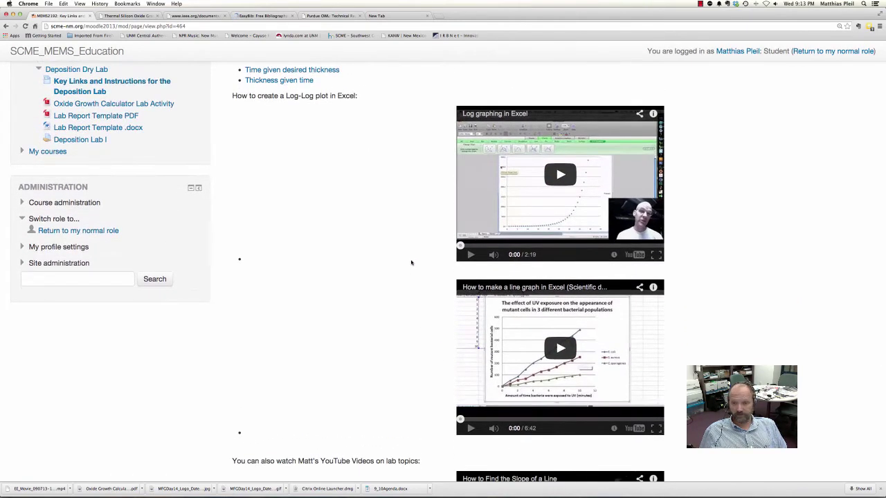
pyautogui.scroll(-5, 411, 262)
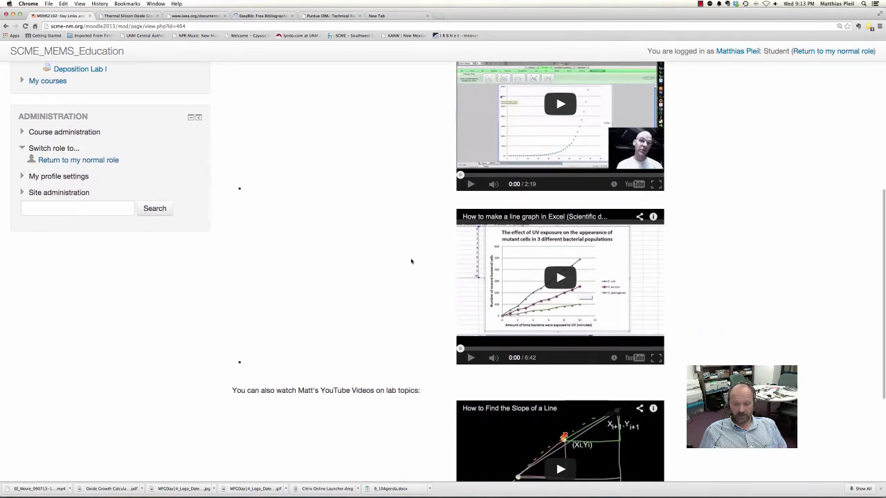
# Examine the embedded videos on making a line graph in Excel and finding the slope of a line
pyautogui.scroll(-2, 411, 261)
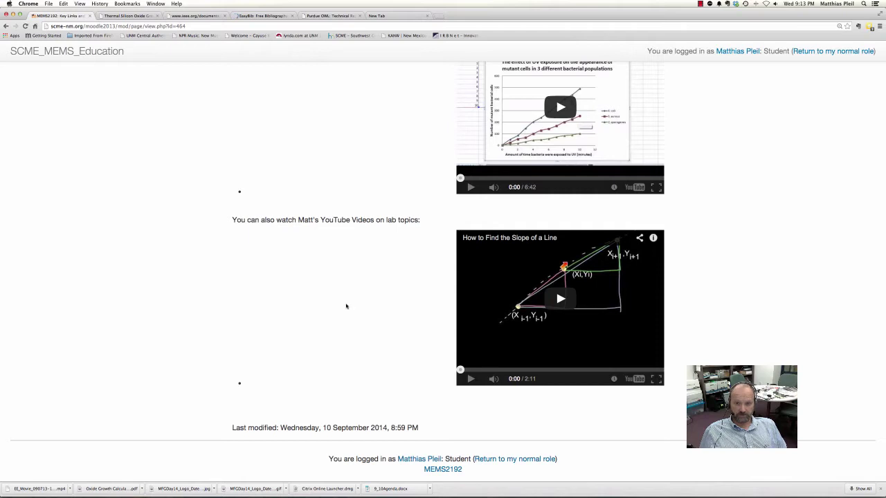
pyautogui.scroll(2, 346, 306)
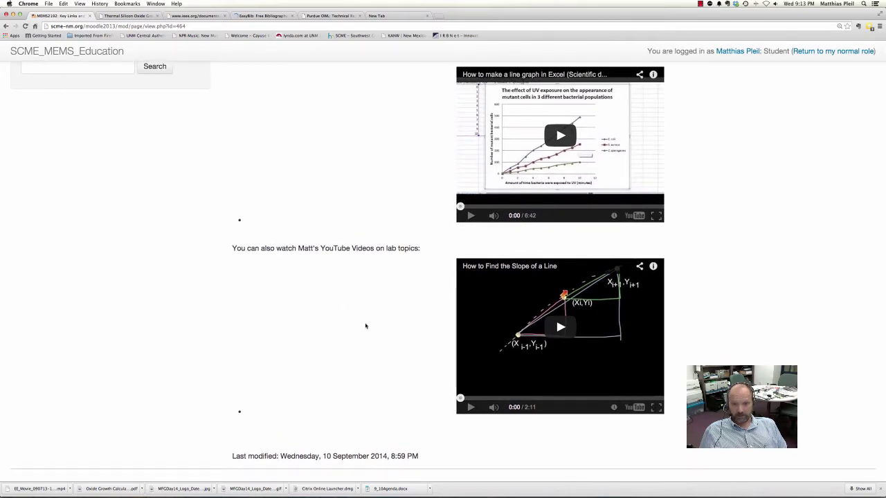
pyautogui.scroll(4, 365, 326)
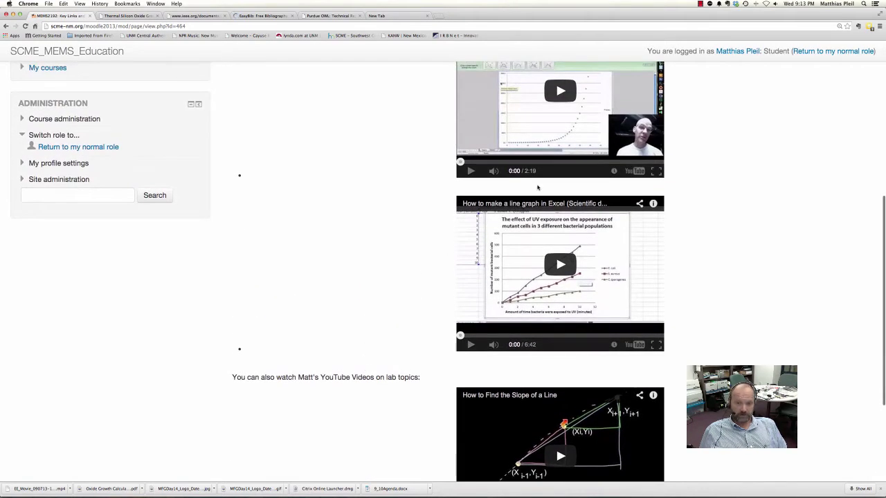
pyautogui.scroll(-4, 369, 420)
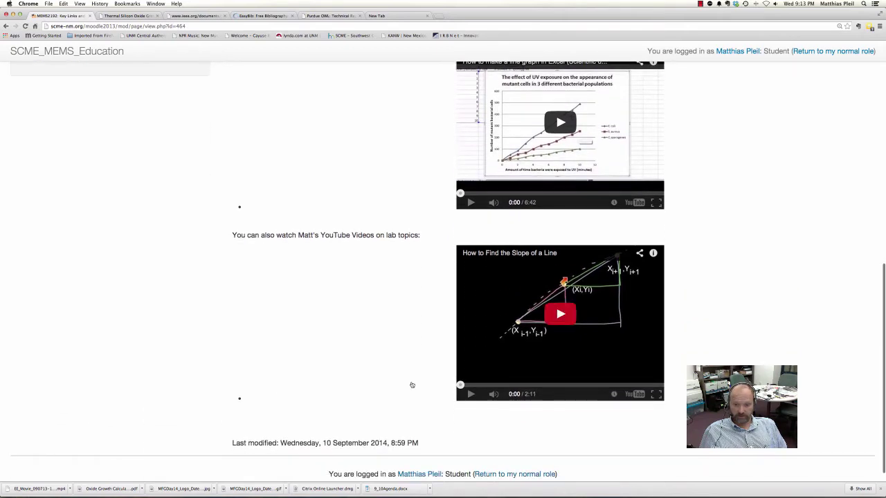
pyautogui.scroll(-1, 291, 347)
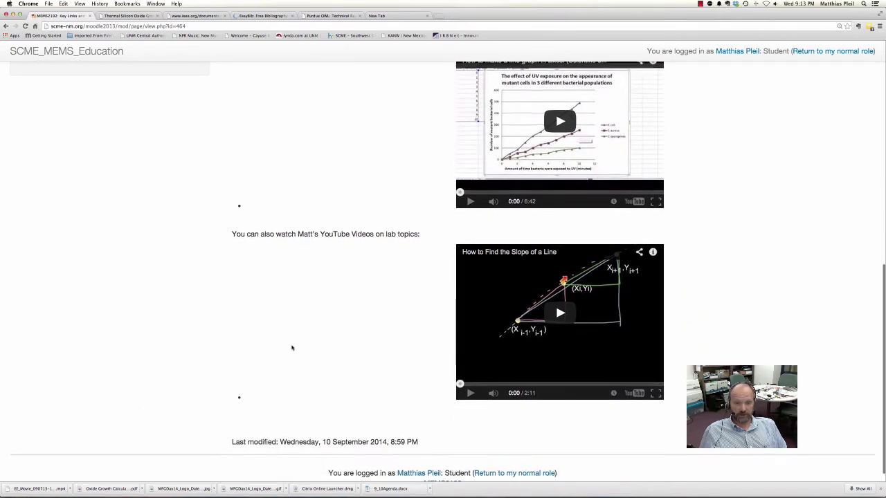
# Go back to the Deposition Dry Lab section and review its documents and the Deposition Lab I submission instructions
pyautogui.scroll(11, 291, 348)
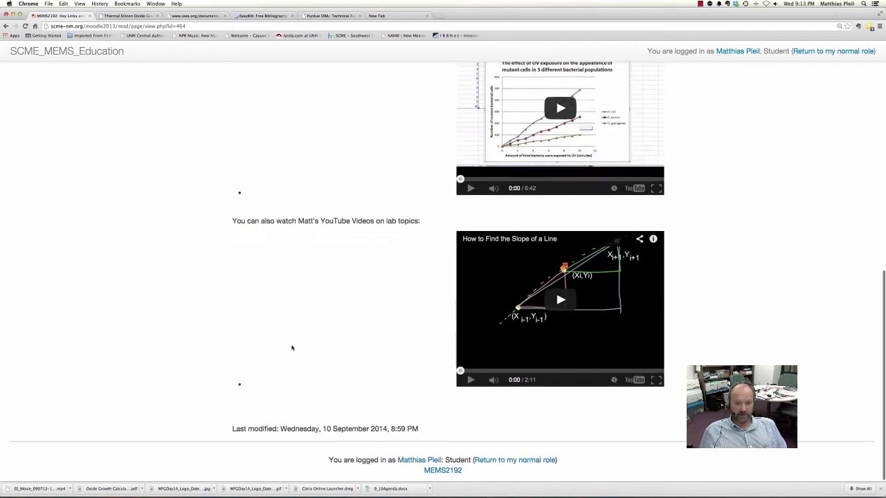
pyautogui.scroll(2, 291, 348)
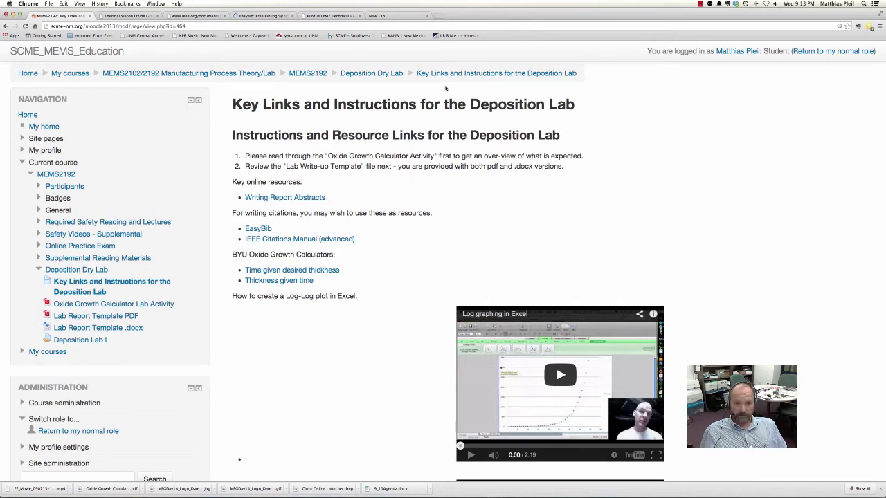
pyautogui.click(383, 74)
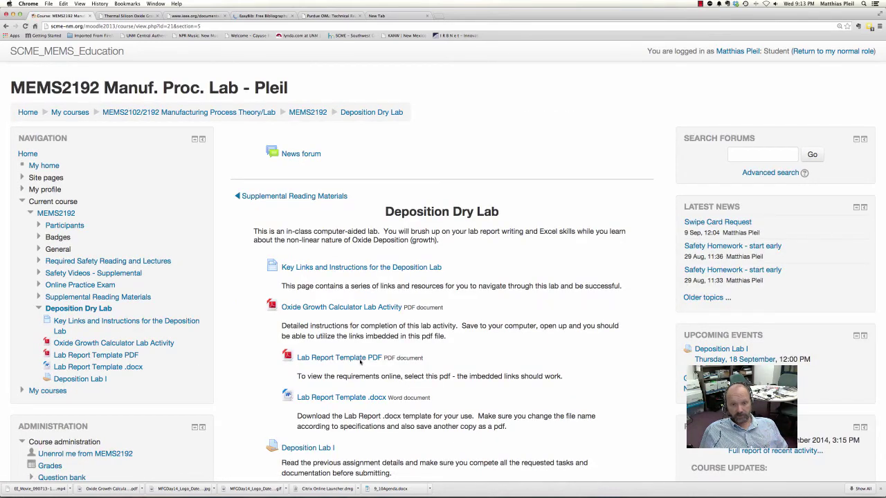
pyautogui.scroll(-5, 360, 361)
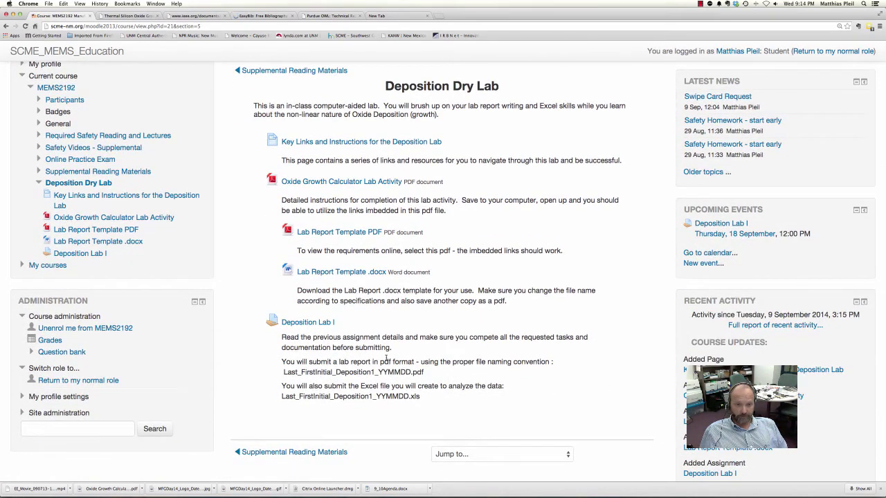
# Open the Oxide Growth Calculator Lab Activity PDF, maximize its window and enlarge the page for reading
pyautogui.click(317, 182)
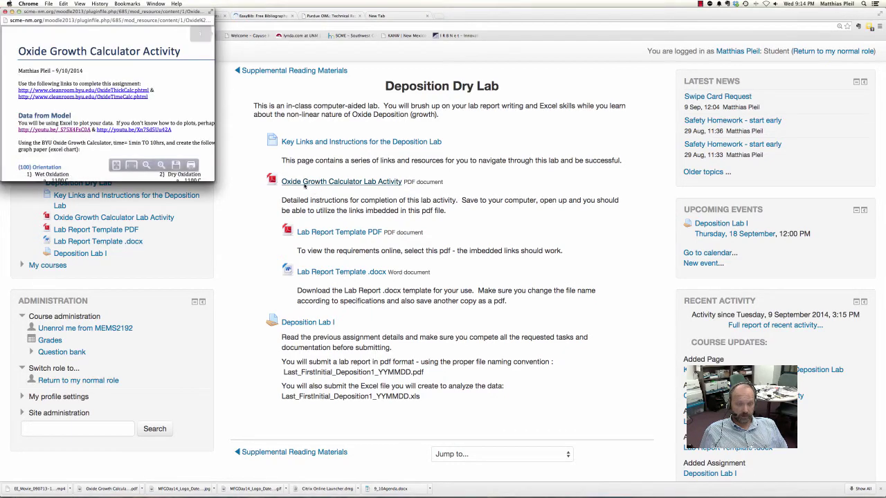
pyautogui.click(211, 14)
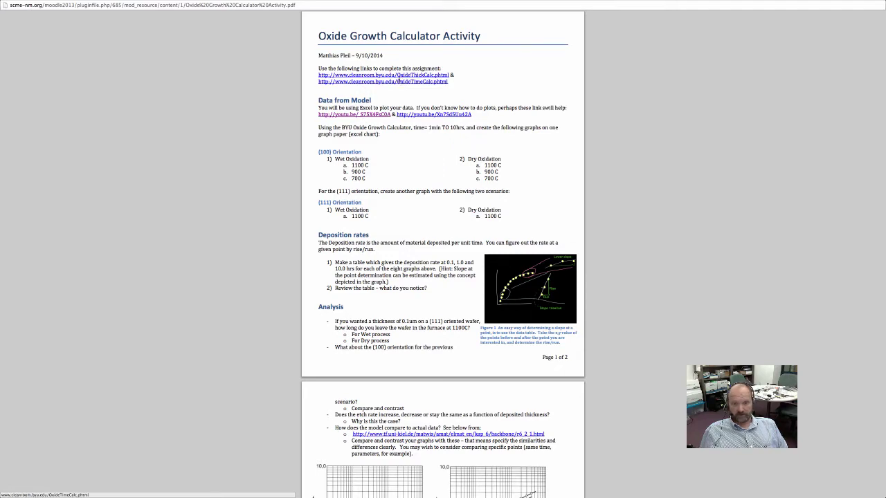
pyautogui.scroll(-3, 418, 292)
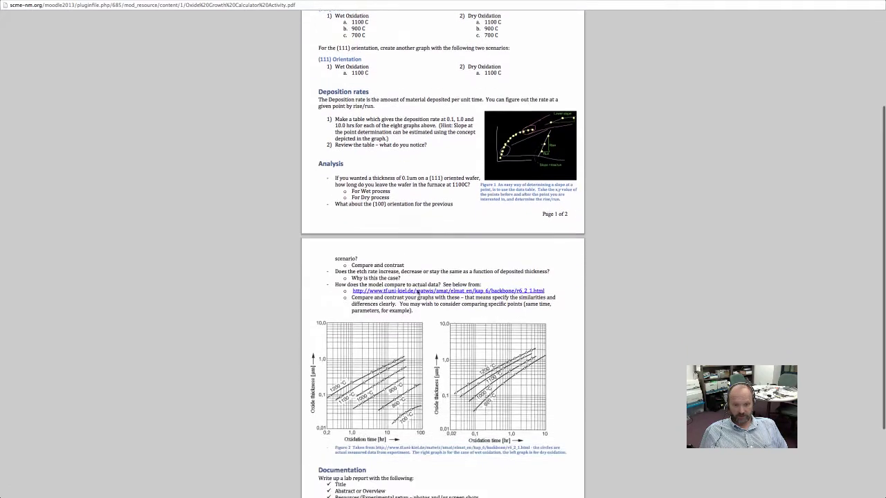
pyautogui.scroll(3, 418, 292)
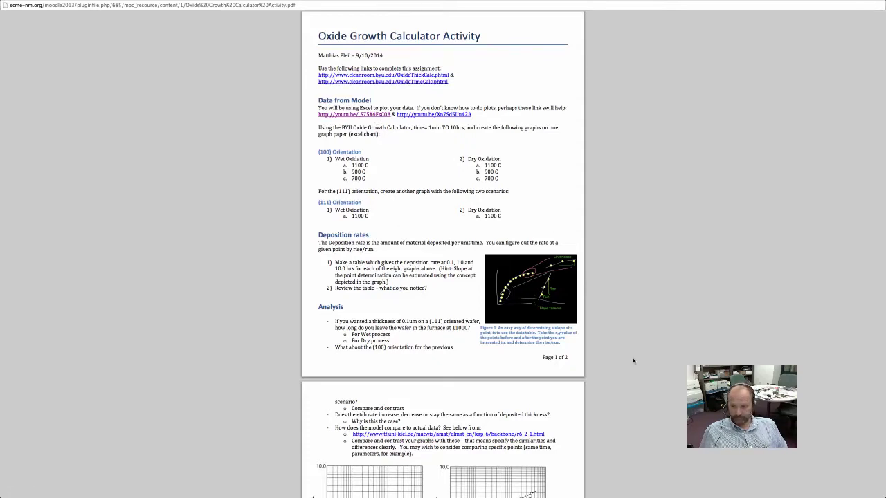
pyautogui.moveTo(793, 492)
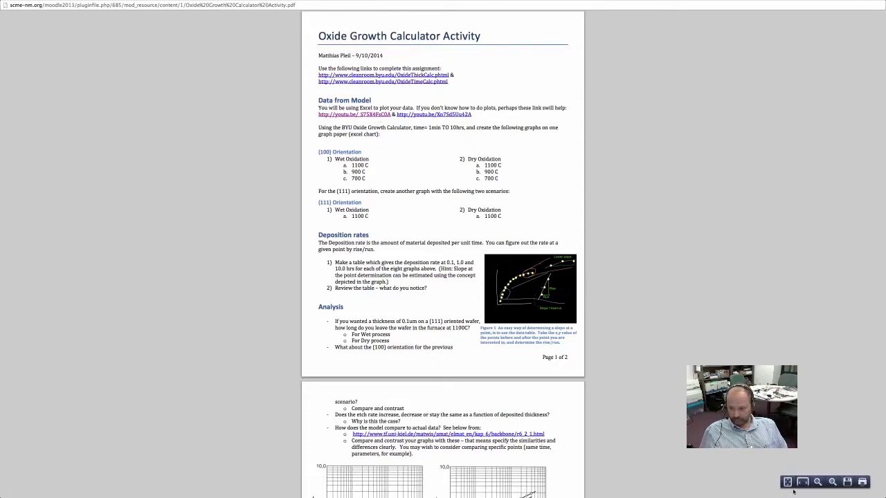
pyautogui.click(832, 482)
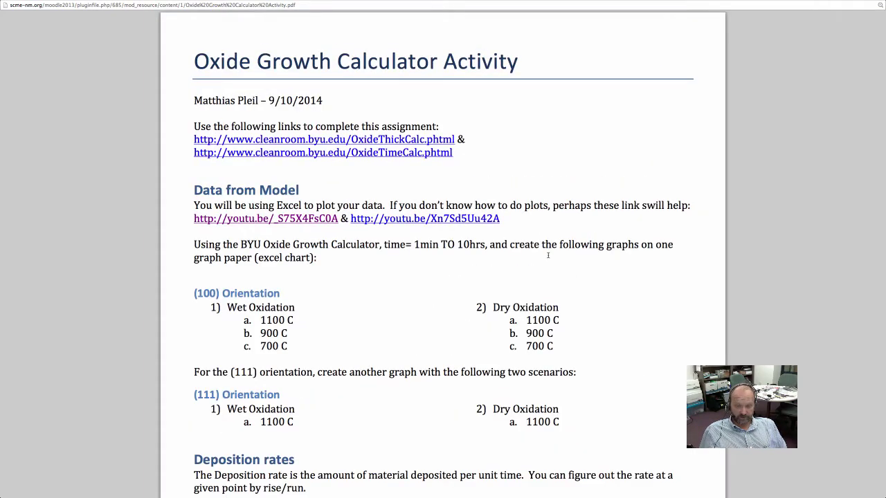
# Read the Data from Model section with the graphs required for the (100) and (111) orientations
pyautogui.scroll(-2, 415, 317)
pyautogui.scroll(1, 415, 317)
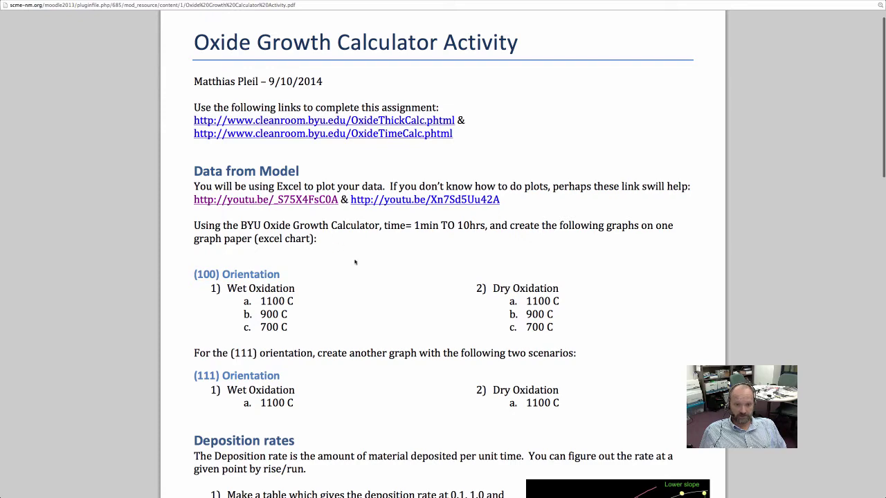
pyautogui.scroll(-2, 352, 259)
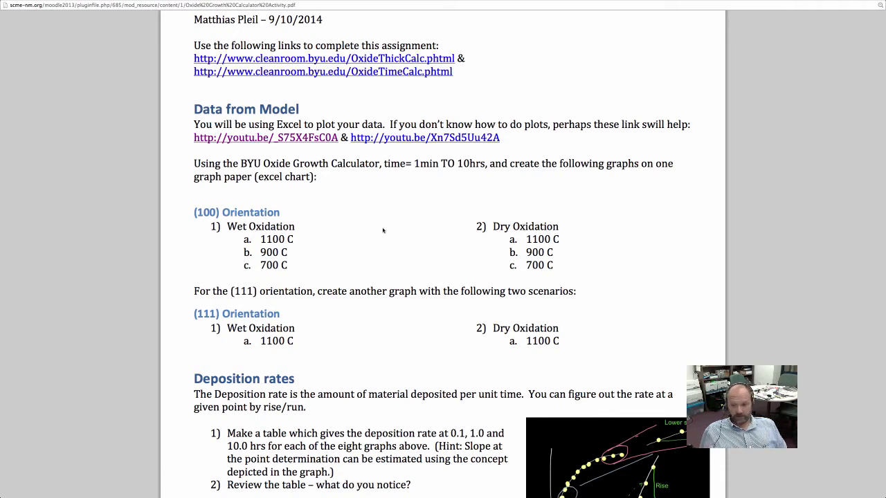
pyautogui.scroll(-1, 382, 231)
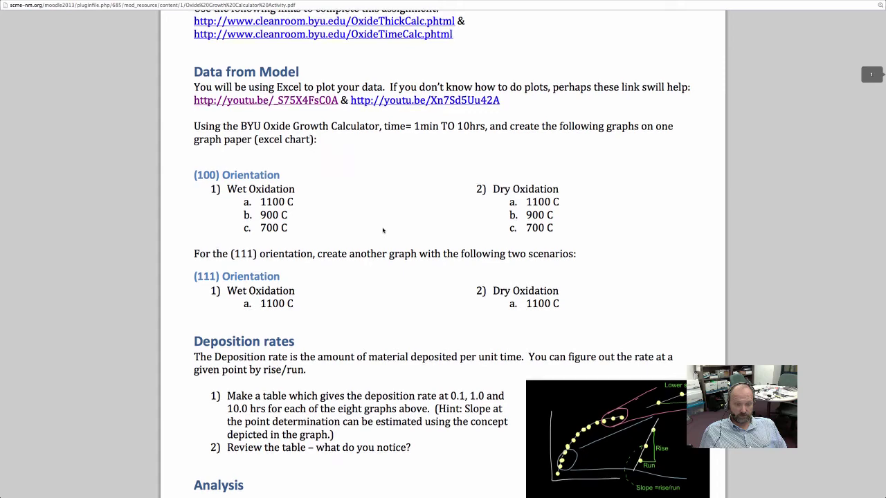
pyautogui.scroll(-1, 382, 230)
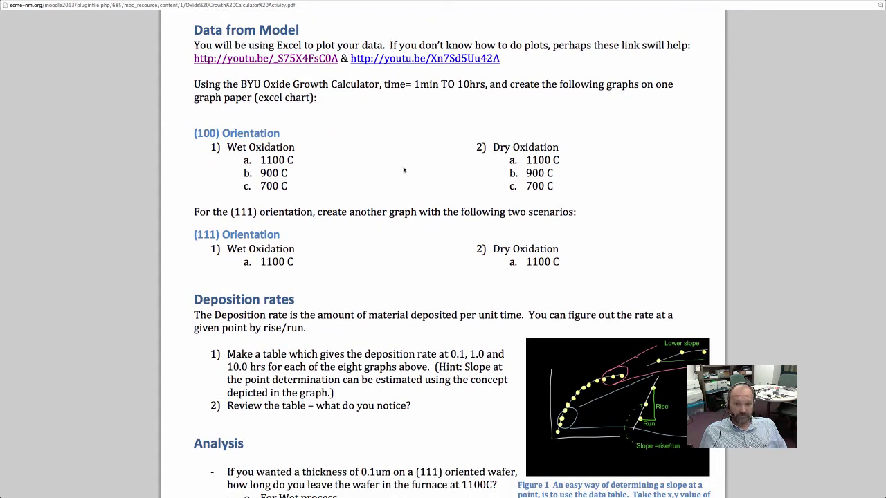
pyautogui.scroll(-2, 404, 170)
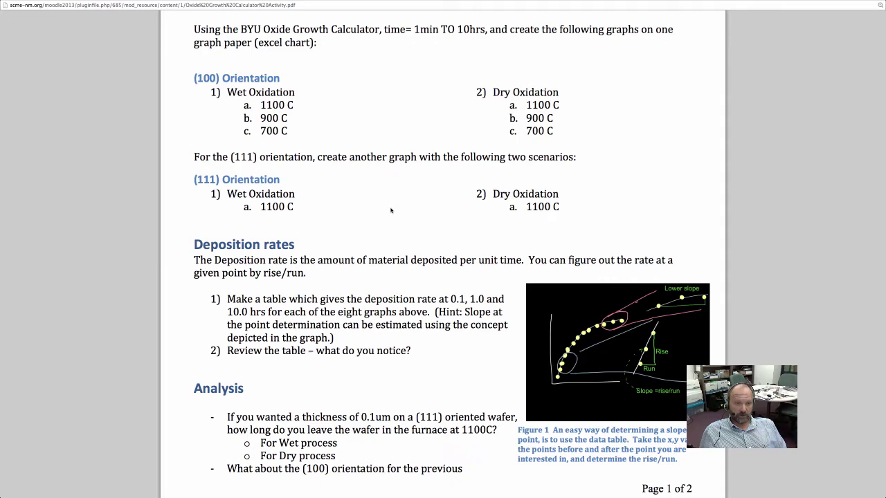
pyautogui.scroll(-1, 390, 210)
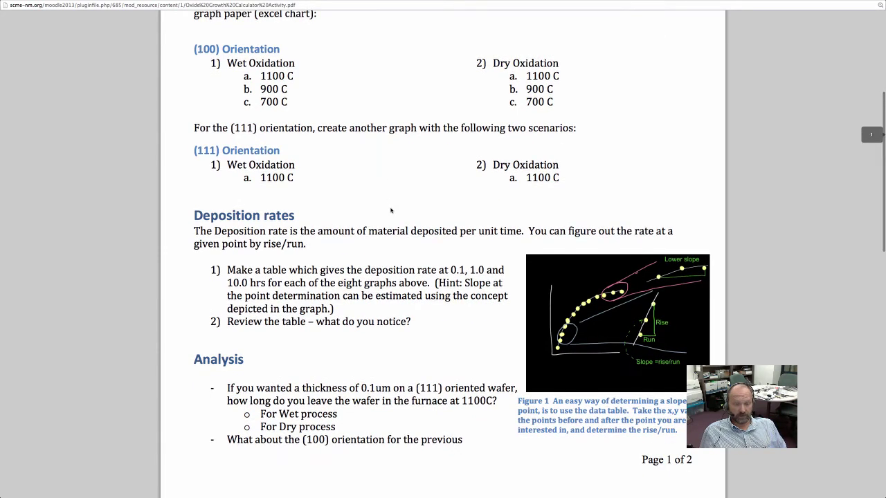
# Read the Deposition rates tasks and the Analysis questions of the activity
pyautogui.scroll(-4, 391, 210)
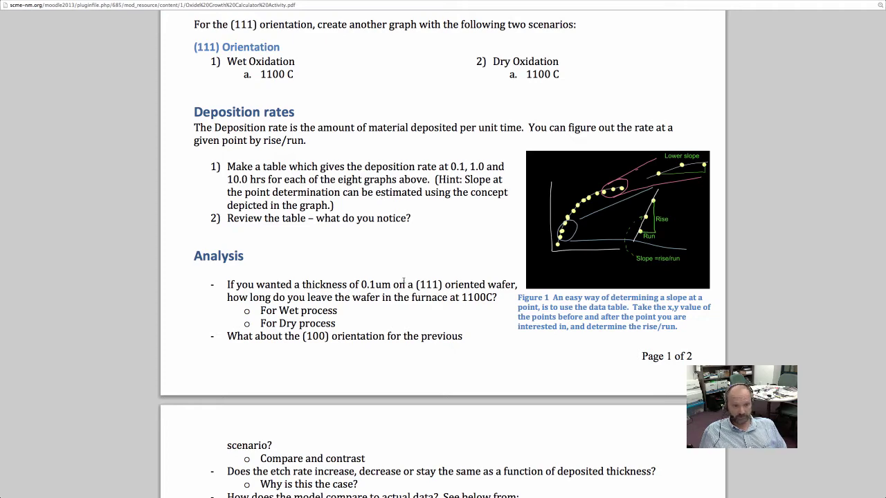
pyautogui.scroll(-2, 403, 280)
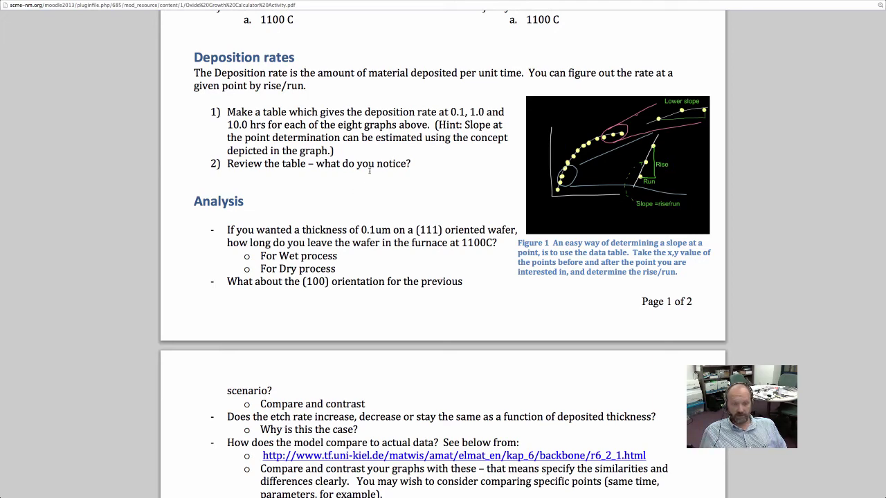
pyautogui.scroll(-1, 369, 170)
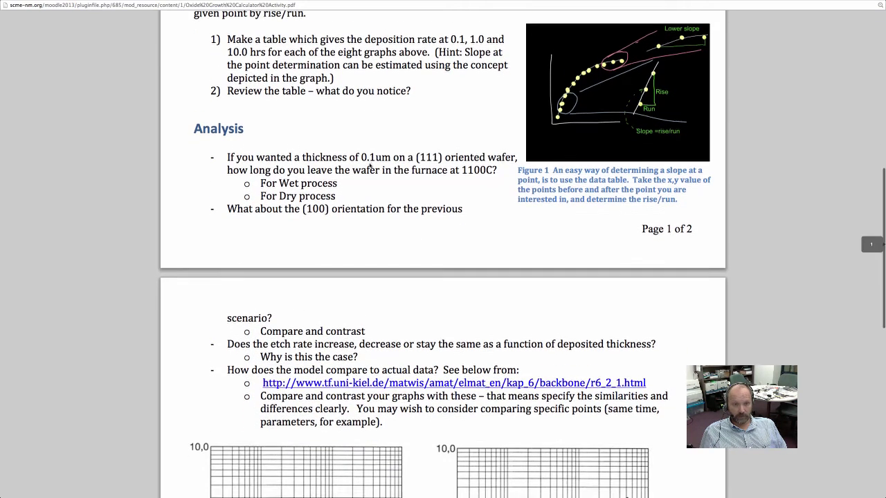
pyautogui.scroll(-1, 369, 165)
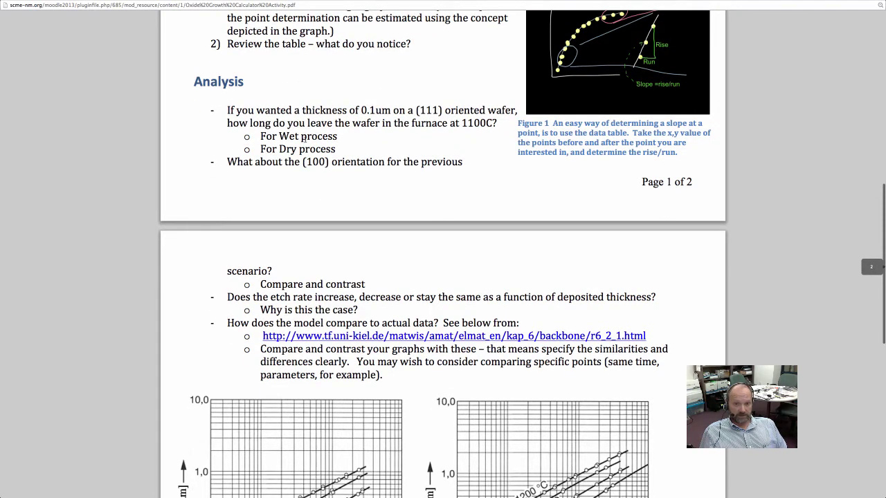
pyautogui.scroll(-1, 402, 96)
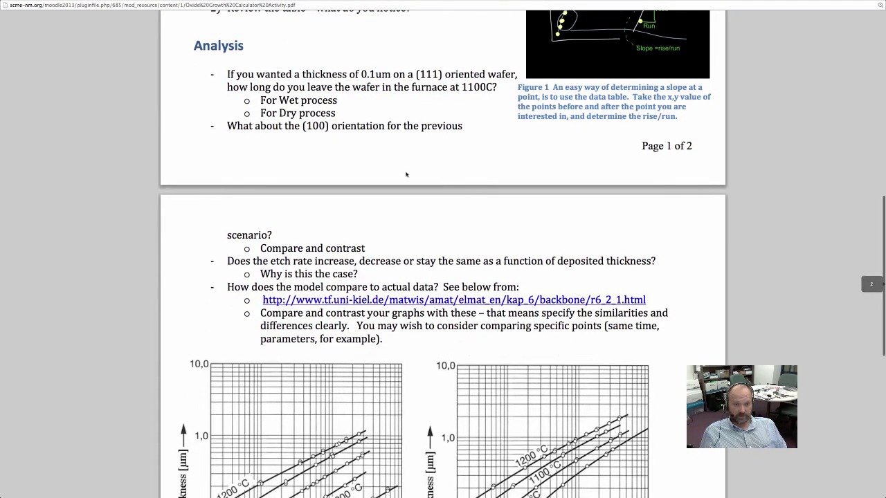
pyautogui.scroll(-2, 406, 175)
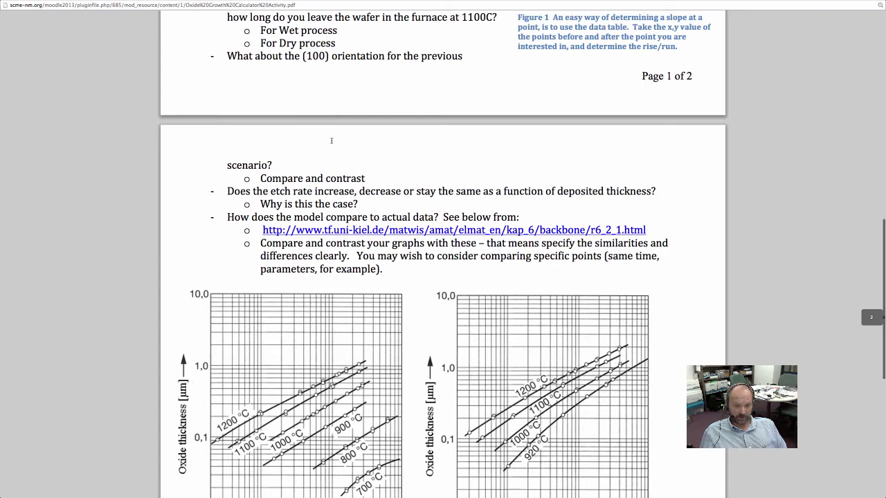
# Examine the model-to-actual-data comparison task and the oxide thickness versus oxidation time graphs in Figure 2
pyautogui.scroll(-1, 340, 196)
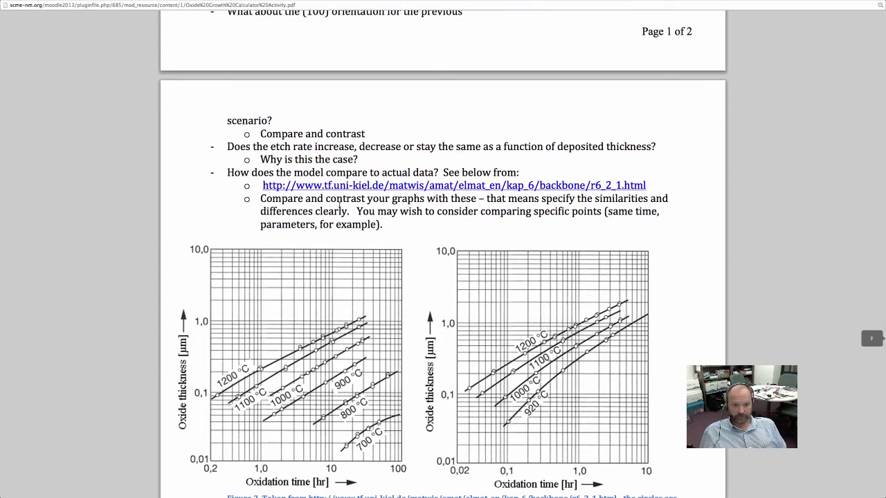
pyautogui.scroll(-1, 341, 198)
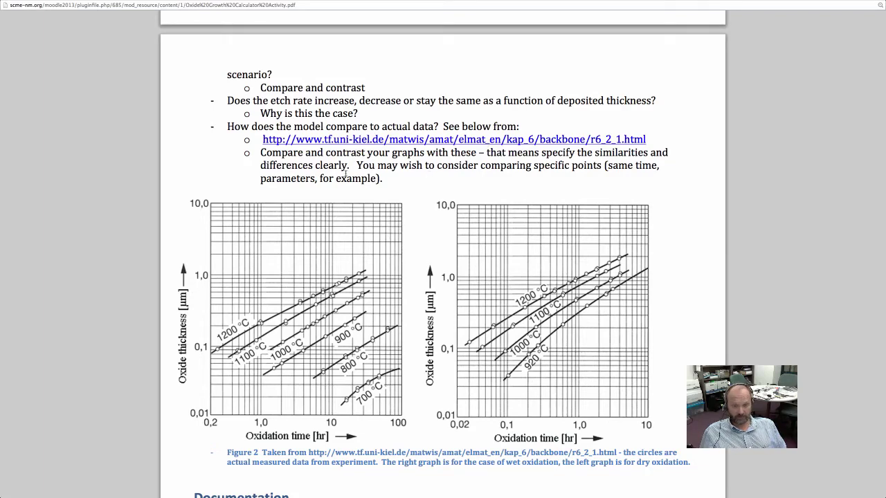
pyautogui.scroll(-1, 345, 175)
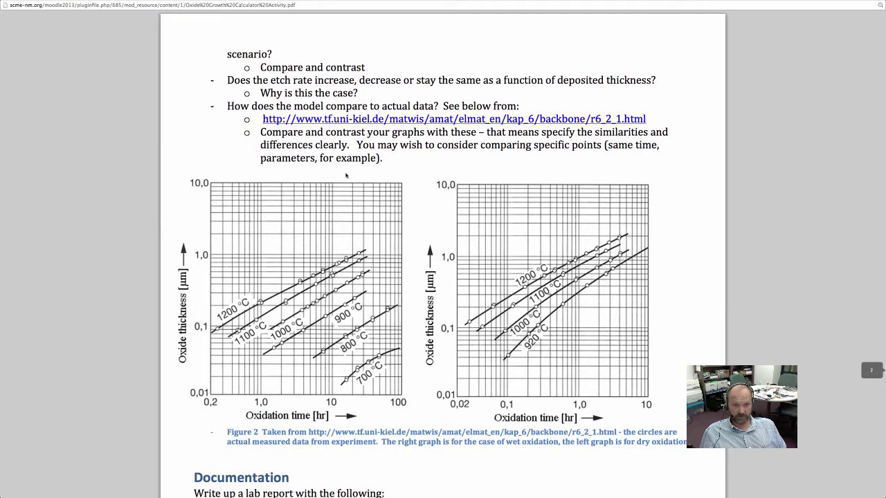
pyautogui.scroll(-3, 381, 158)
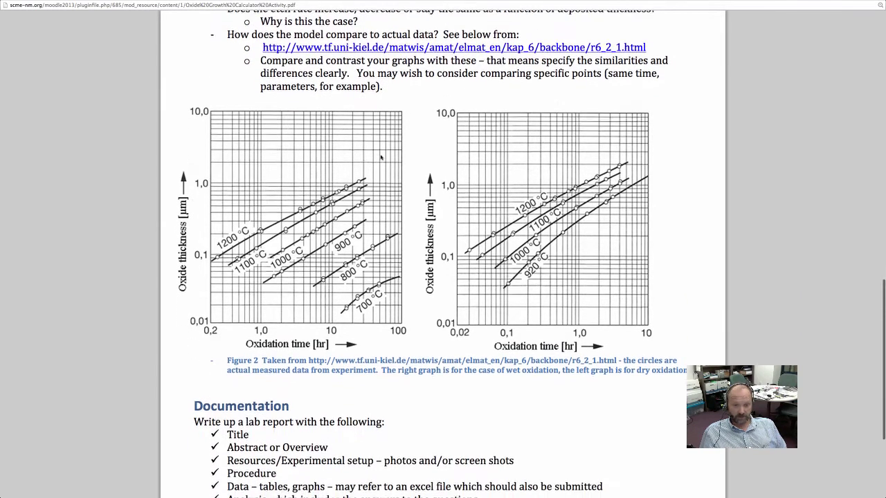
pyautogui.scroll(-1, 245, 279)
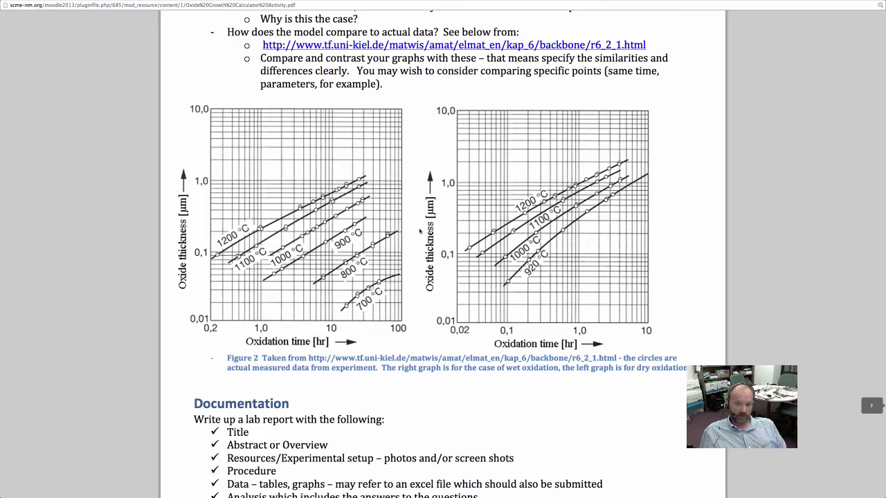
# Review the Documentation requirements for the lab report, then return to the Figure 2 graphs and the comparison questions
pyautogui.scroll(-7, 461, 364)
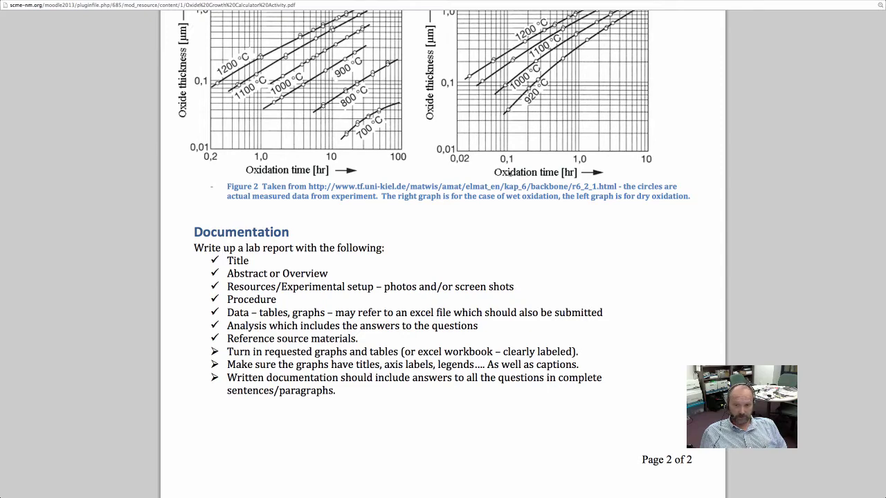
pyautogui.scroll(4, 479, 158)
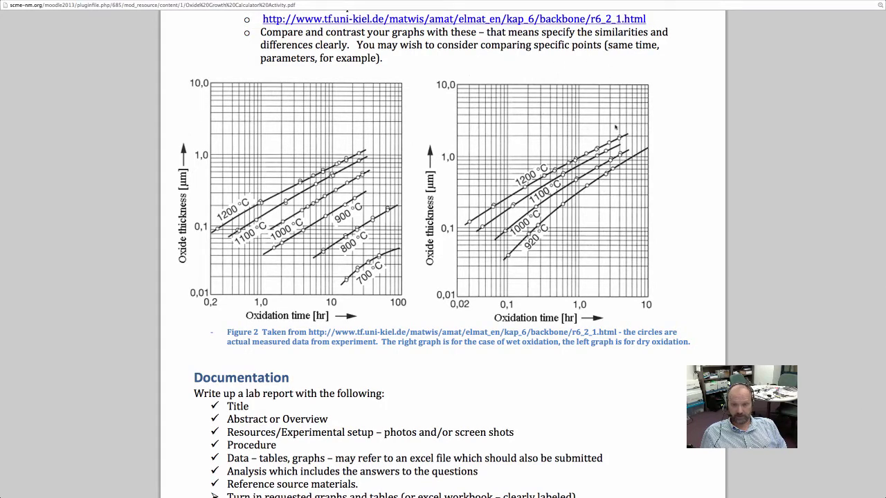
pyautogui.scroll(3, 588, 178)
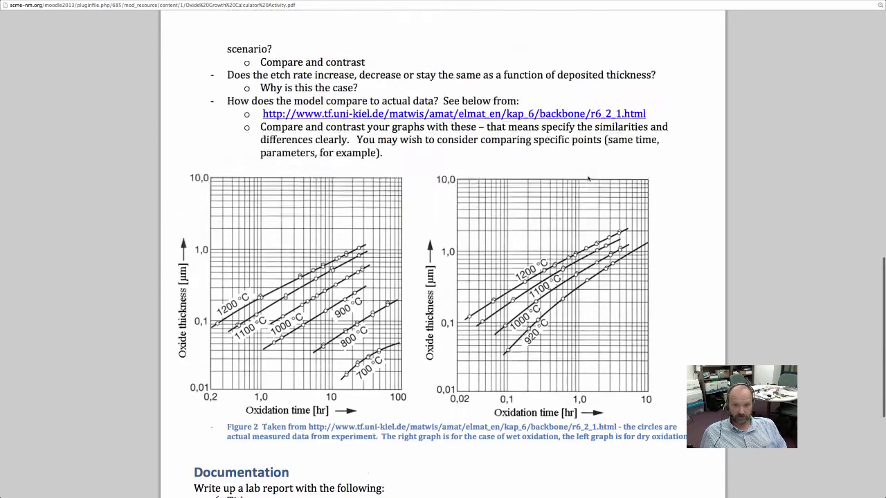
# Reread the lab report's Documentation list below Figure 2, then close the Oxide Growth Calculator Activity PDF
pyautogui.scroll(-2, 587, 181)
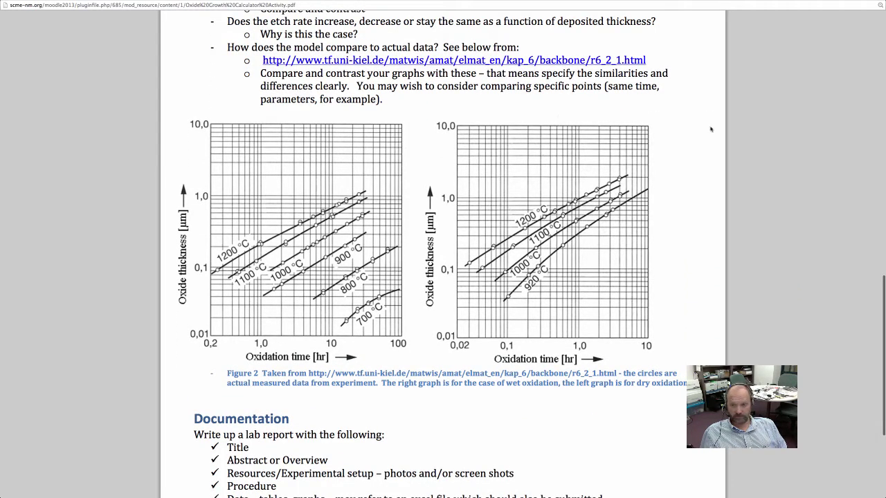
pyautogui.scroll(-4, 704, 290)
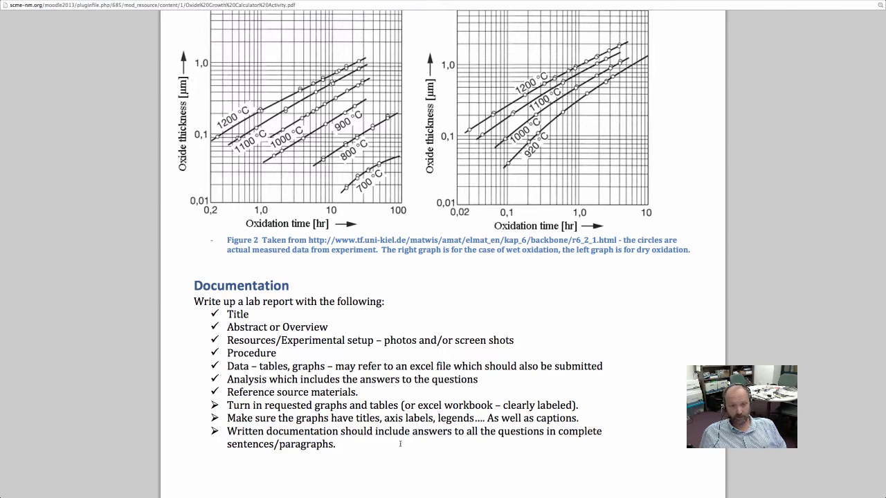
pyautogui.scroll(15, 400, 444)
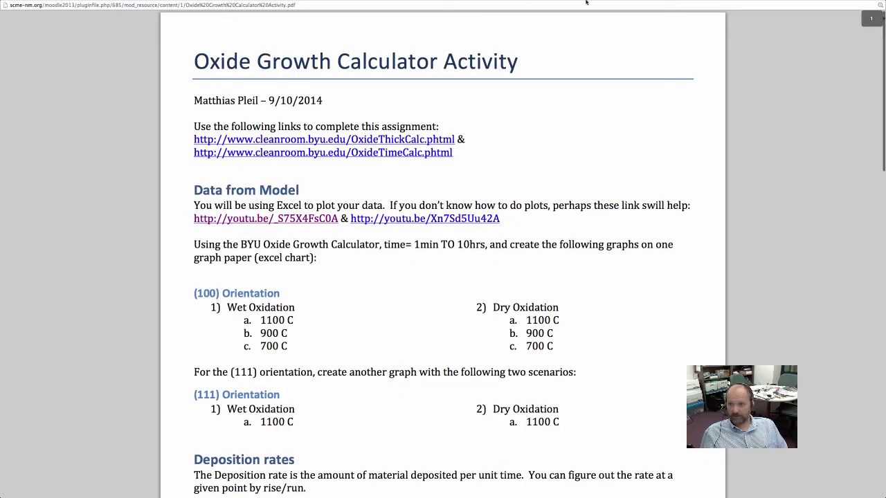
pyautogui.moveTo(585, 2)
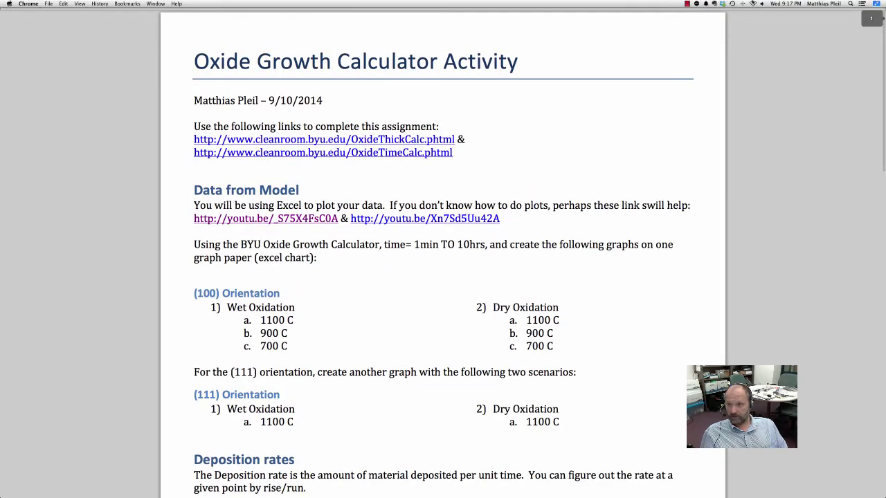
pyautogui.click(876, 3)
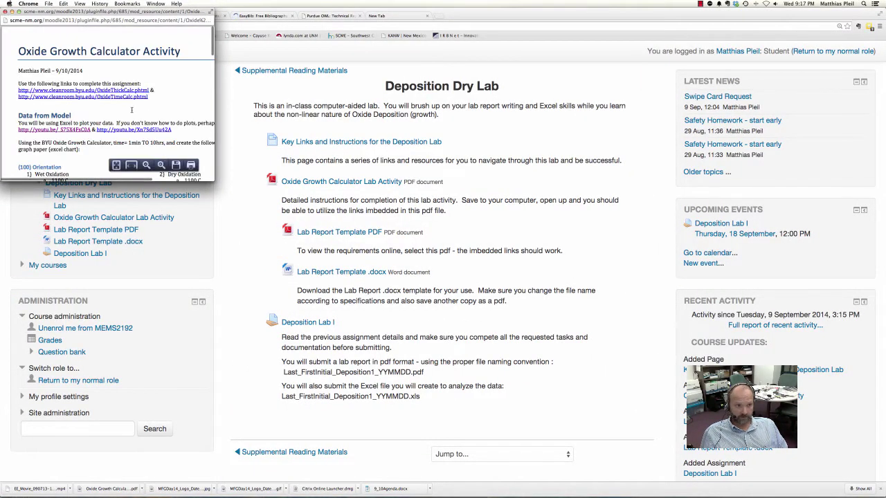
pyautogui.click(5, 12)
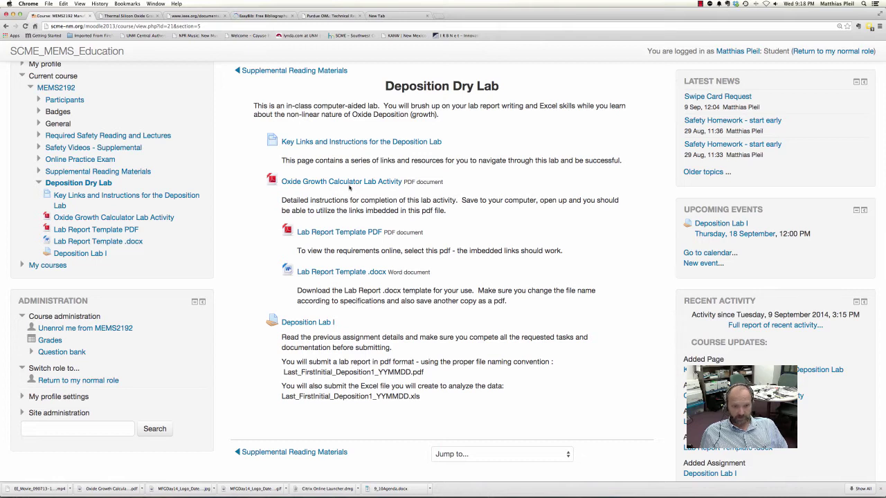
# Open the Lab Report Template PDF full screen and review its sections from Title through Data, including the sample table and figure captions
pyautogui.click(348, 234)
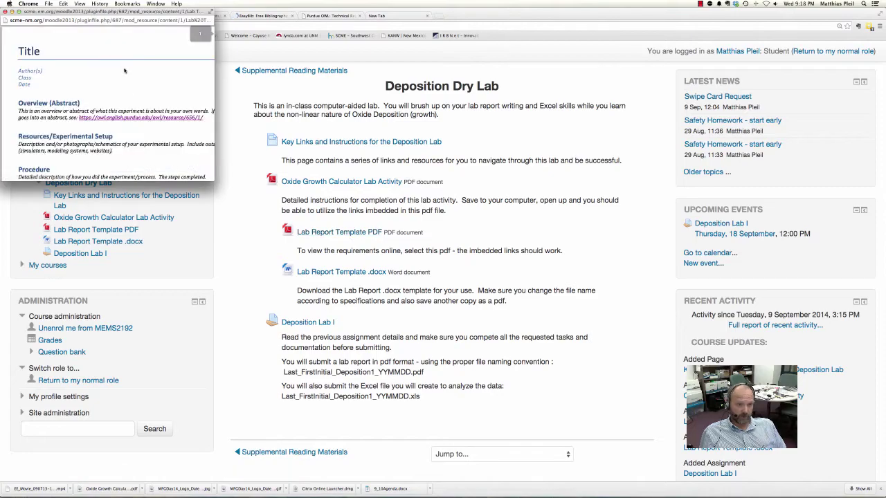
pyautogui.click(210, 14)
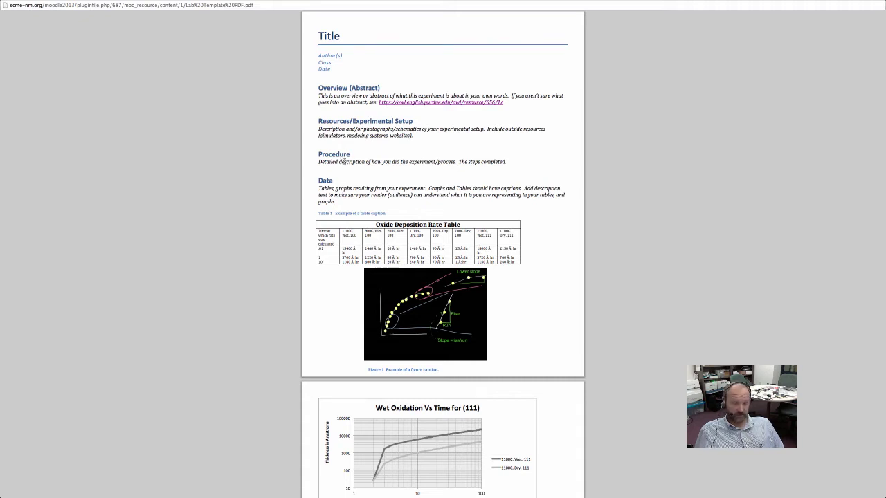
pyautogui.scroll(-2, 358, 195)
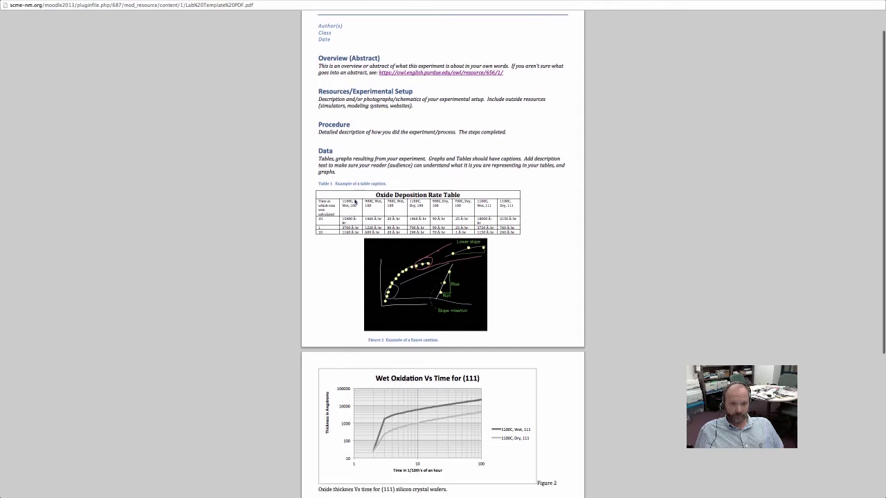
pyautogui.scroll(-1, 355, 201)
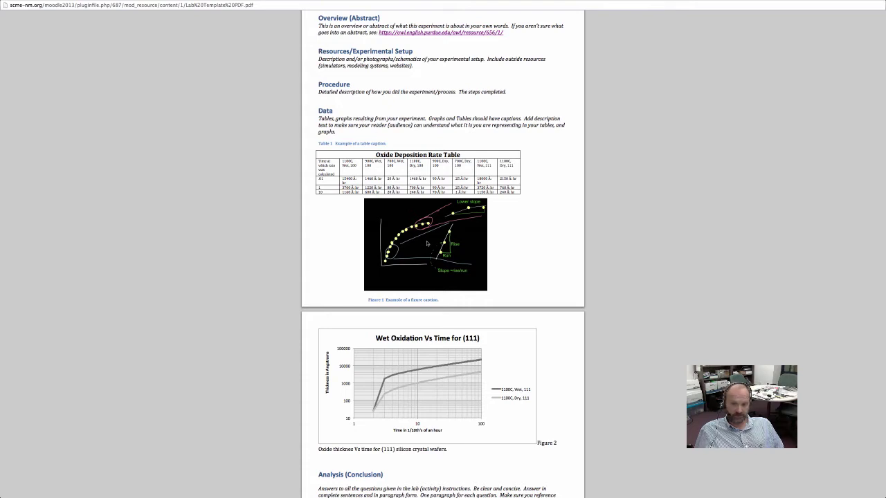
pyautogui.scroll(-1, 380, 208)
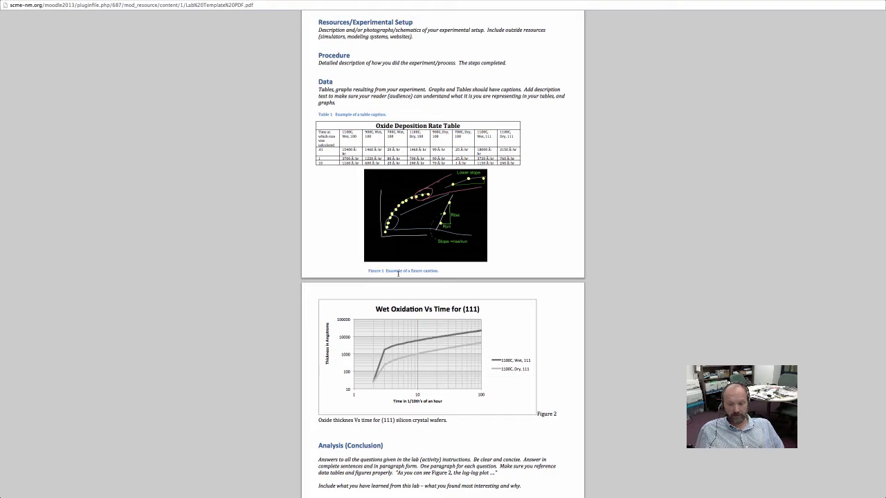
# Read the template's Figure 2 example and its Analysis, Muddiest Point and References sections, then close the PDF
pyautogui.scroll(-3, 325, 212)
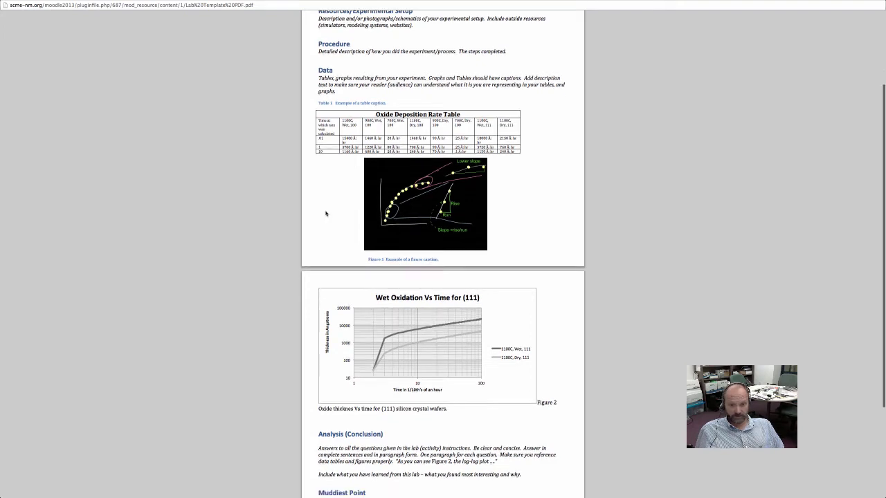
pyautogui.scroll(2, 325, 212)
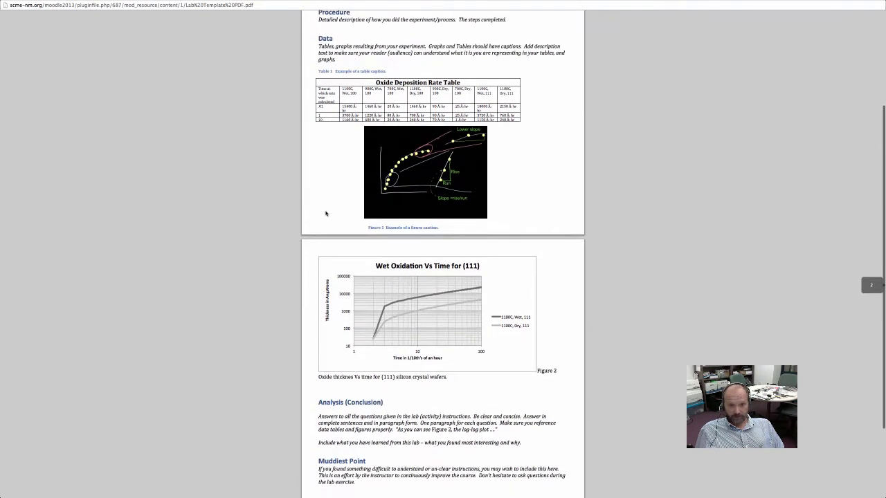
pyautogui.scroll(-1, 325, 213)
pyautogui.scroll(-2, 325, 212)
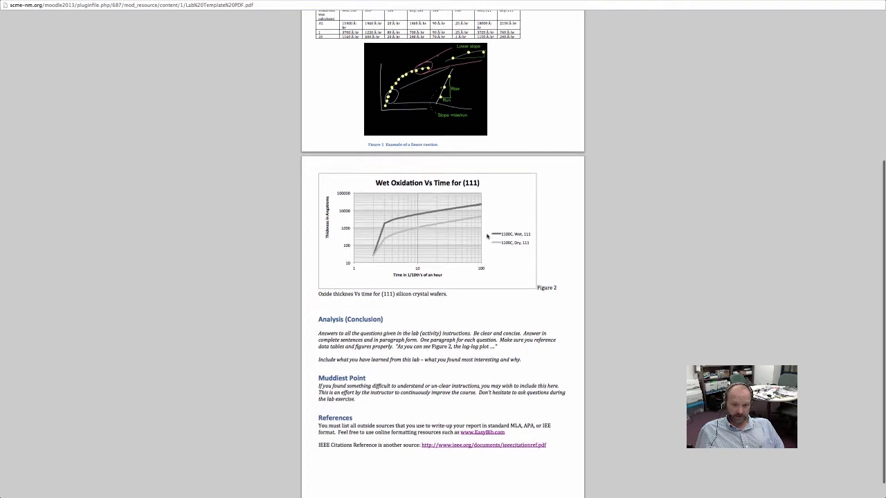
pyautogui.scroll(-1, 487, 236)
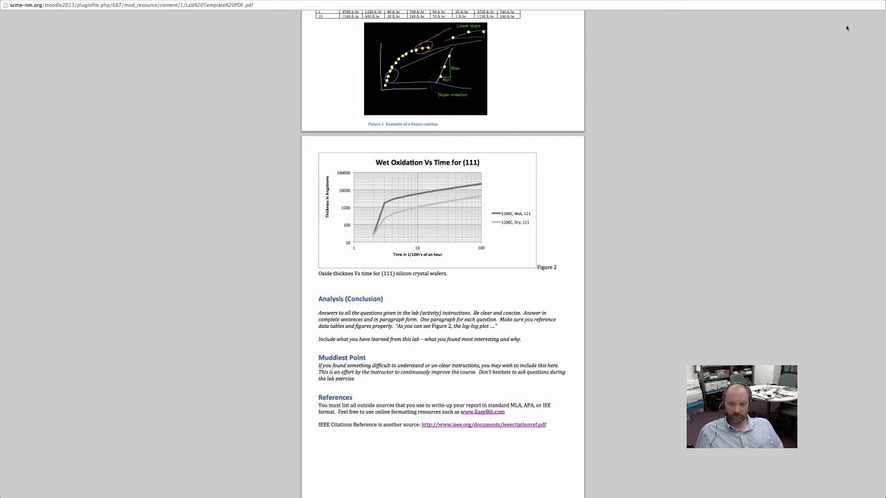
pyautogui.moveTo(883, 4)
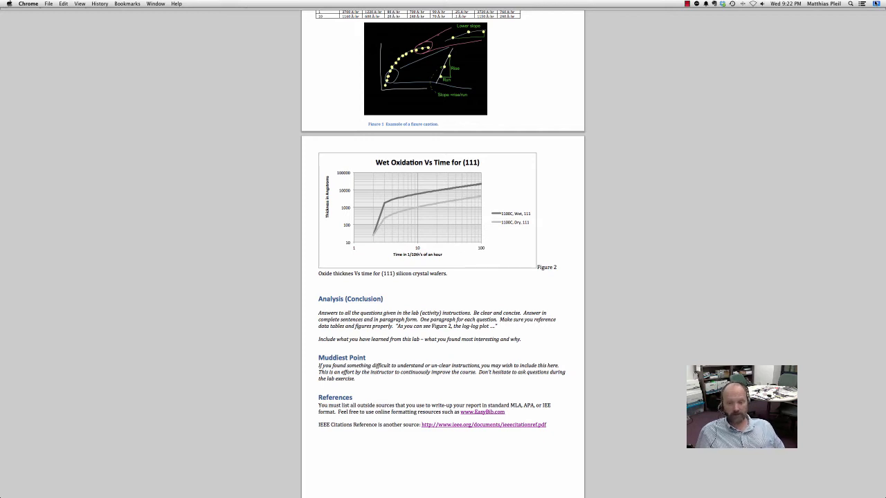
pyautogui.click(876, 4)
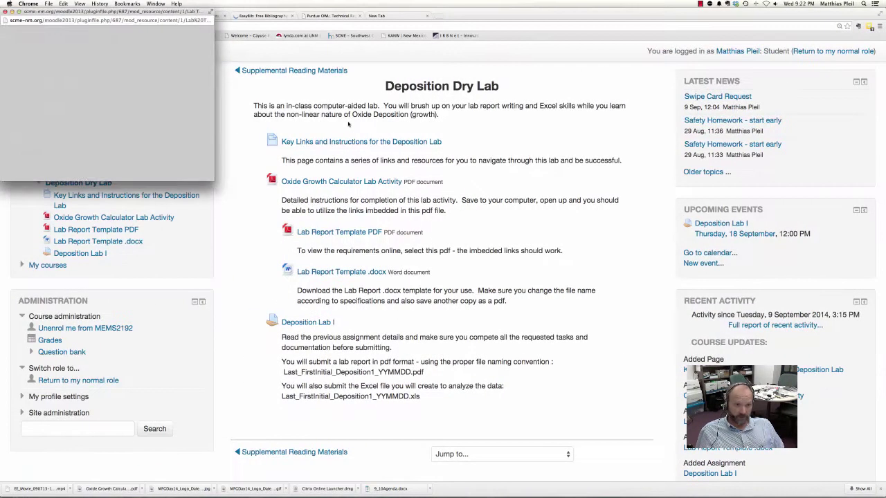
pyautogui.click(7, 13)
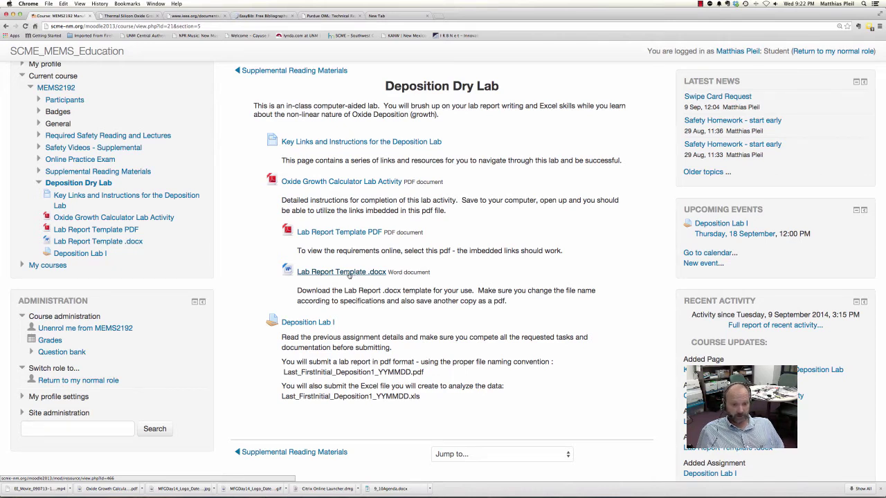
# Save the Lab Report Template .docx to the Downloads folder as Lab Template docx.docx and open it in Word
pyautogui.click(350, 274)
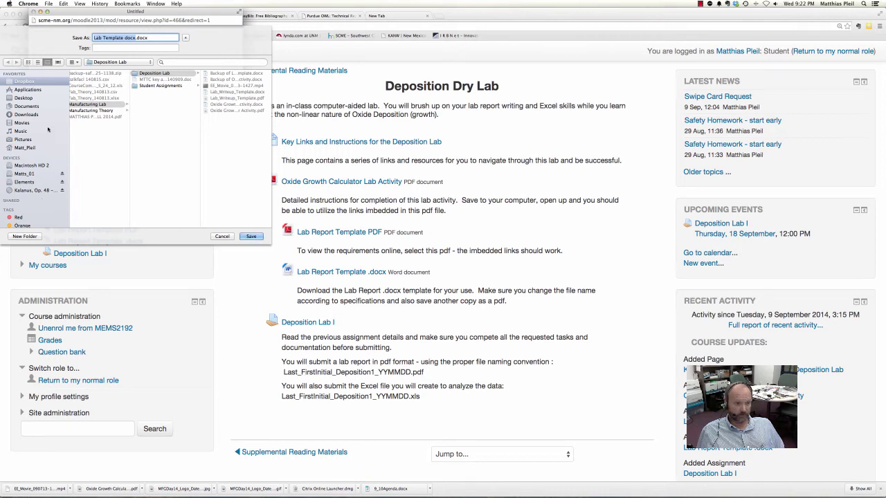
pyautogui.click(25, 114)
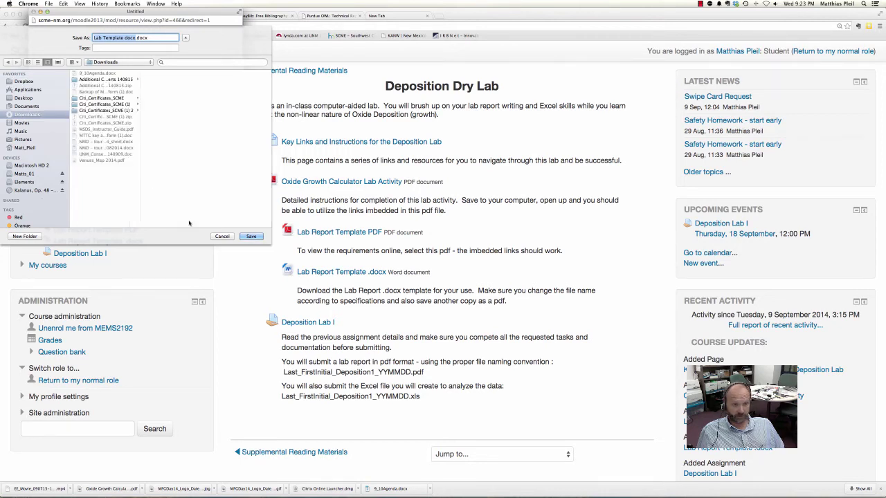
pyautogui.click(252, 236)
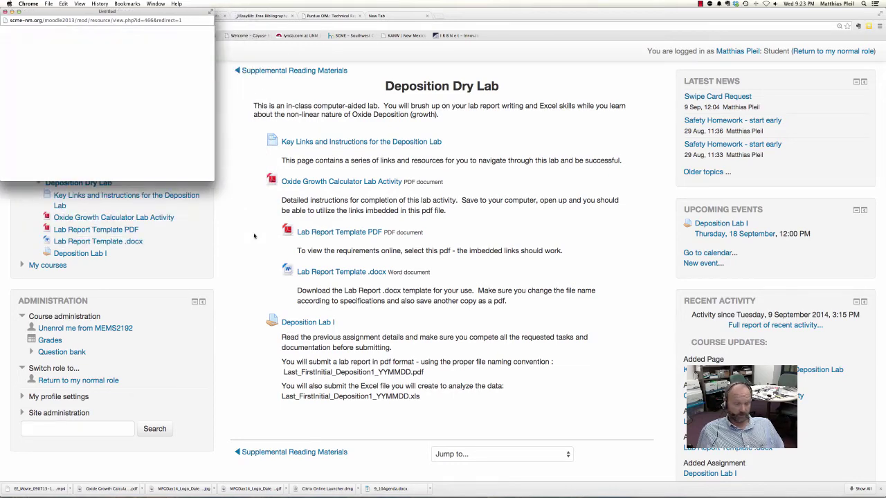
pyautogui.click(42, 188)
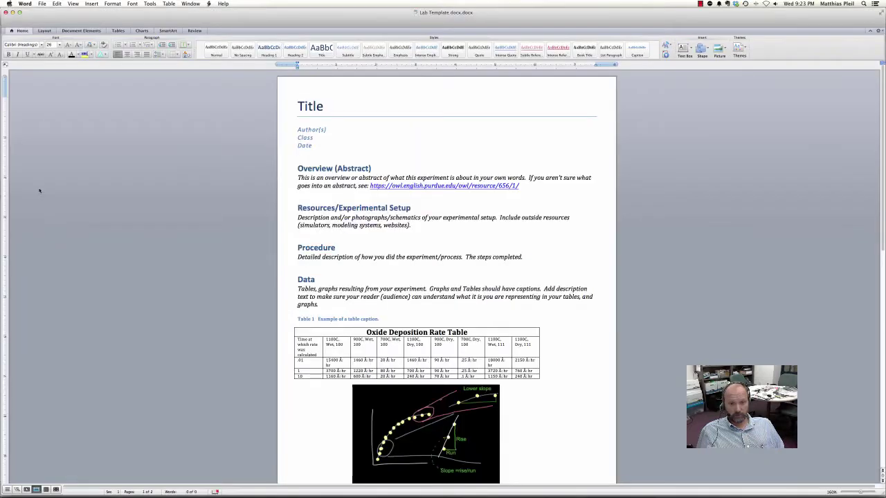
# Replace the report's Title placeholder with "Deposition Calculation Lab"
pyautogui.click(380, 107)
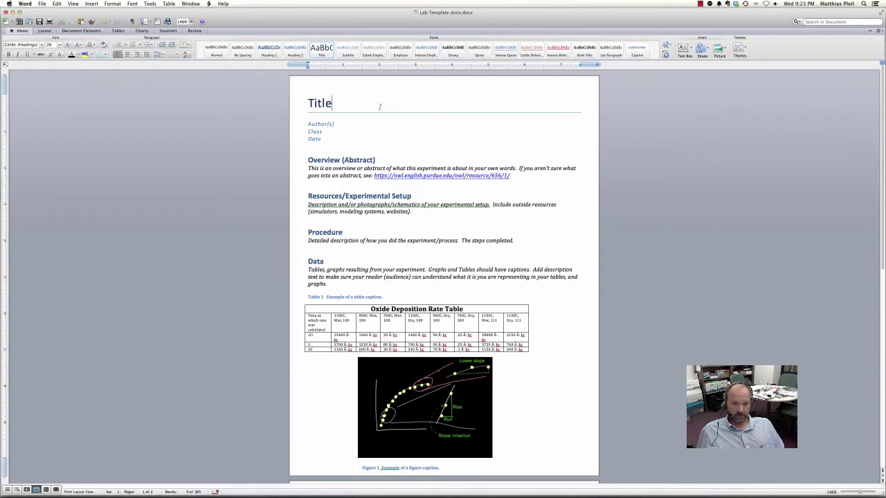
pyautogui.press('BackSpace')
pyautogui.press('BackSpace')
pyautogui.press('BackSpace')
pyautogui.press('BackSpace')
pyautogui.press('BackSpace')
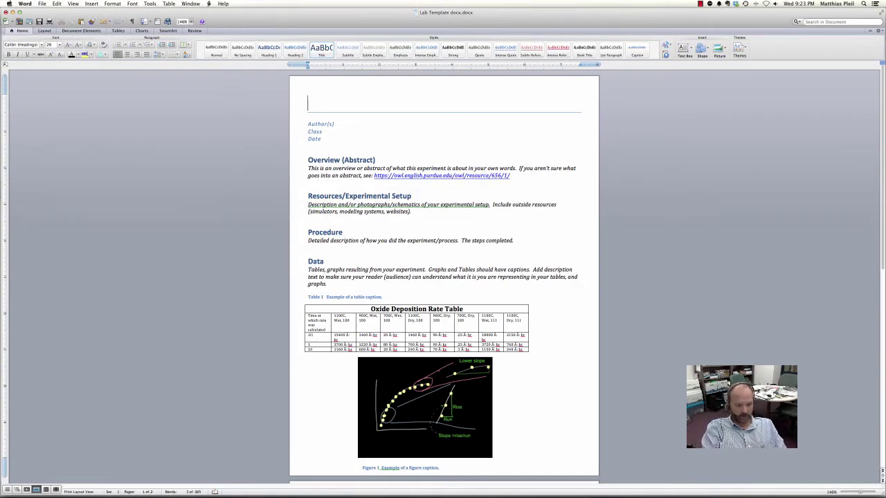
pyautogui.write('Depo')
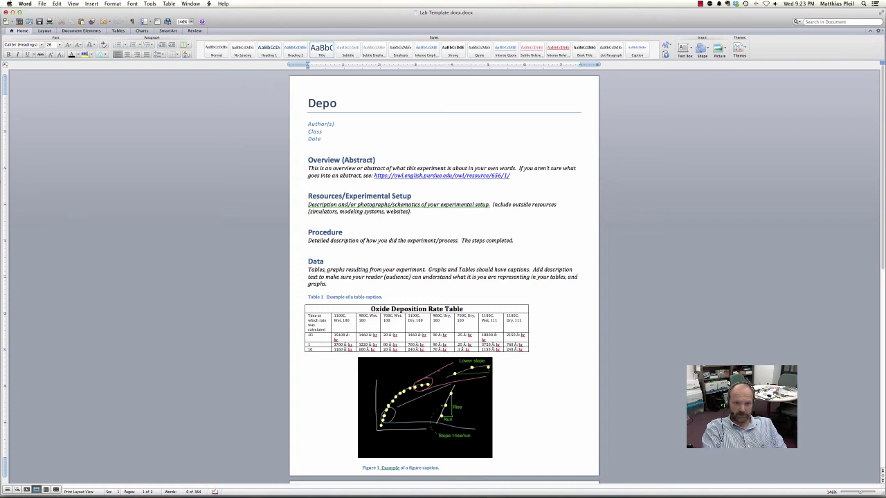
pyautogui.write('sition Calculation Lab')
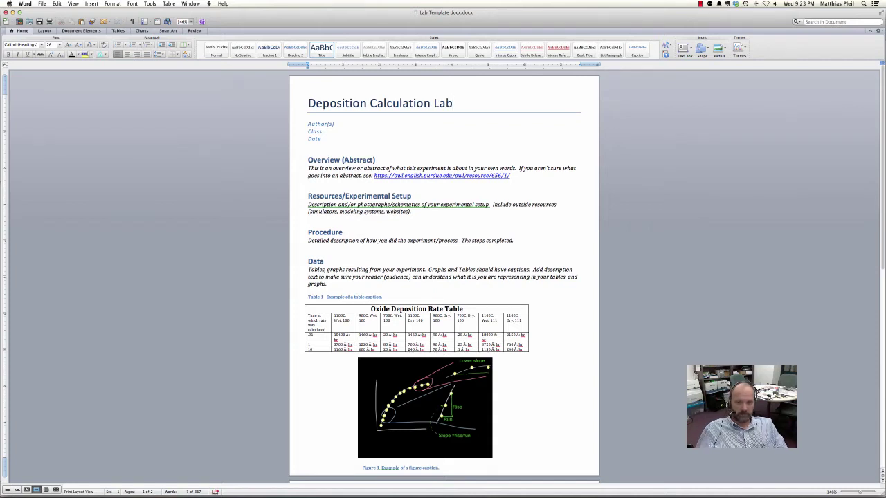
# Replace the Author(s) placeholder below the title with the author's full name
pyautogui.click(338, 122)
pyautogui.press('BackSpace')
pyautogui.press('BackSpace')
pyautogui.press('BackSpace')
pyautogui.press('BackSpace')
pyautogui.press('BackSpace')
pyautogui.press('BackSpace')
pyautogui.press('BackSpace')
pyautogui.press('BackSpace')
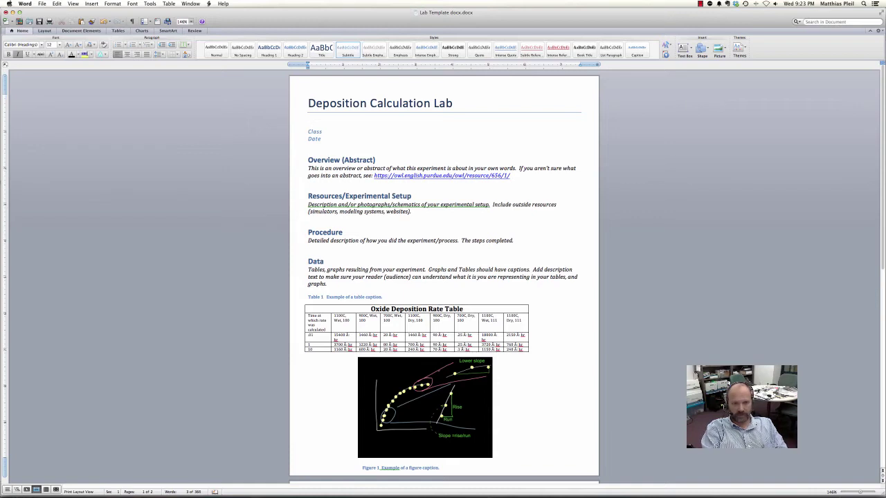
pyautogui.write('Matthias Pleil')
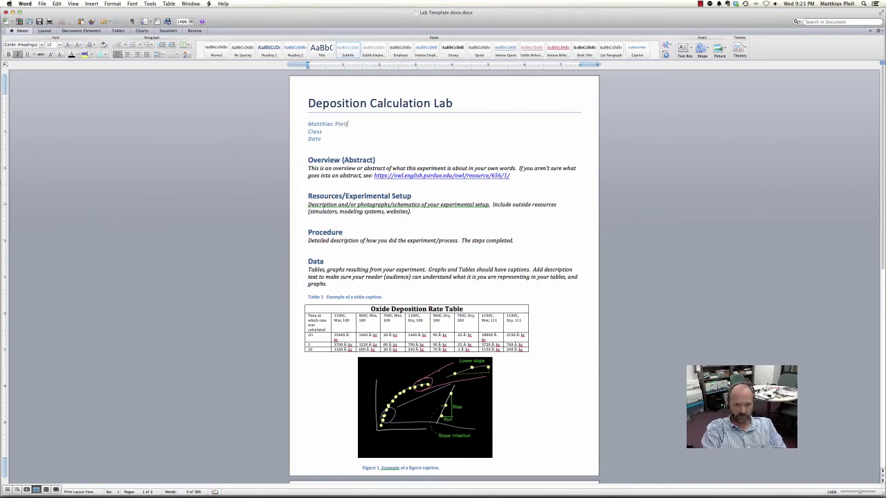
# Replace the Class placeholder with "MEMS2192"
pyautogui.press('BackSpace')
pyautogui.press('BackSpace')
pyautogui.press('BackSpace')
pyautogui.press('BackSpace')
pyautogui.press('BackSpace')
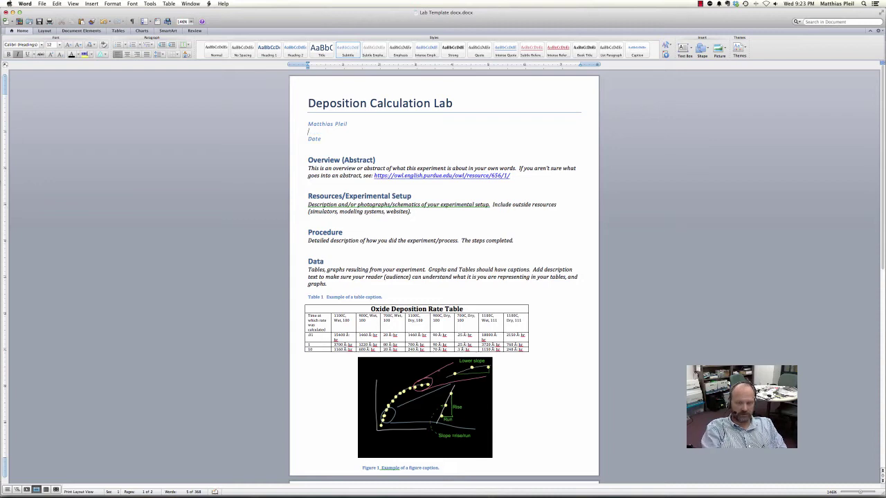
pyautogui.write('MEMS2192')
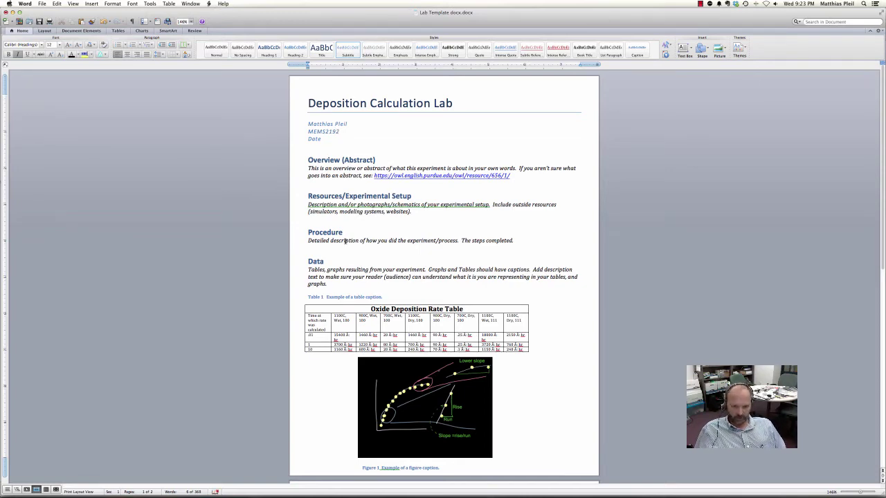
# Replace the instructions under Overview (Abstract) with the filler text ";jadf;jasdf ;jadf;jasdf ;lja;jas"
pyautogui.scroll(-5, 348, 317)
pyautogui.scroll(5, 348, 317)
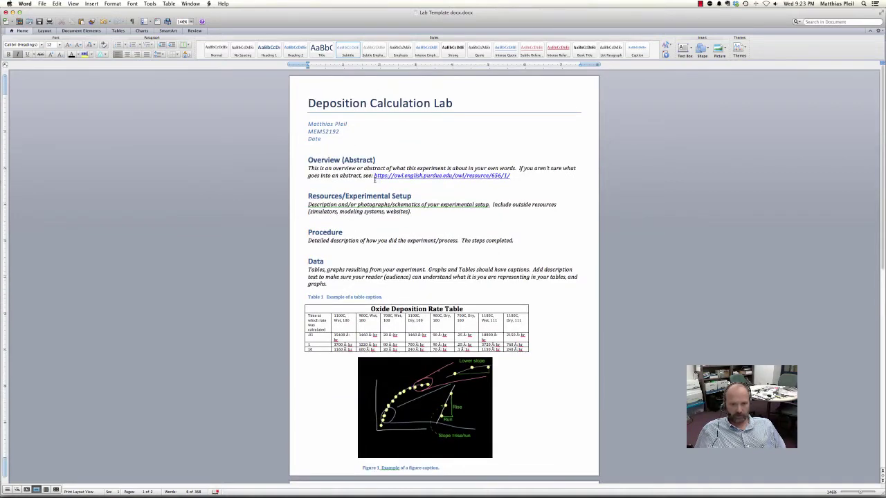
pyautogui.moveTo(301, 169); pyautogui.dragTo(301, 176)
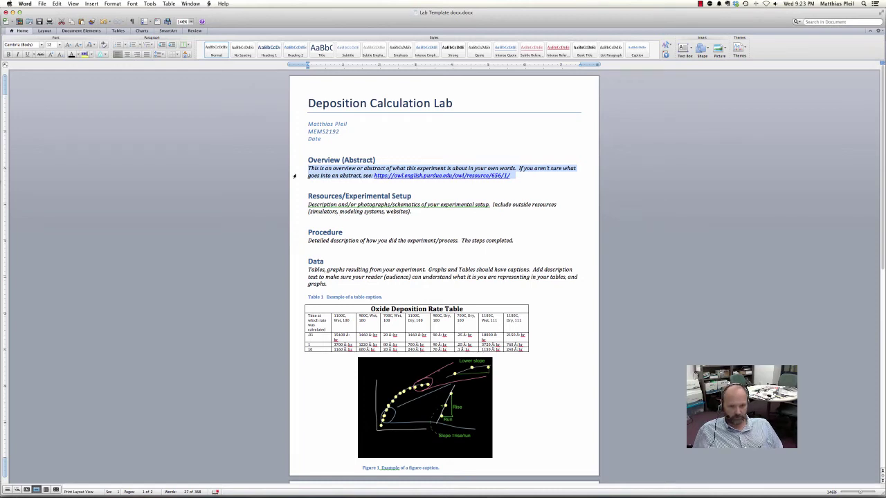
pyautogui.press('BackSpace')
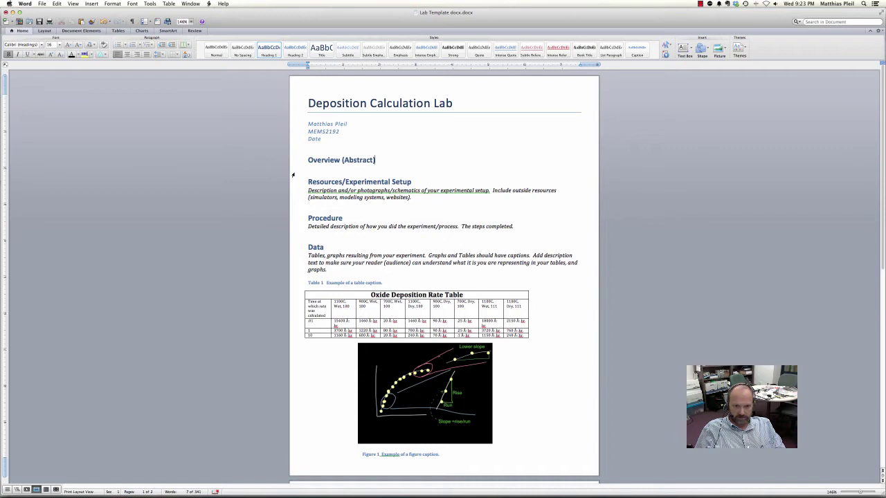
pyautogui.press('Return')
pyautogui.write(';jadf;jasdf ;jadf;jasdf ;lja;jas')
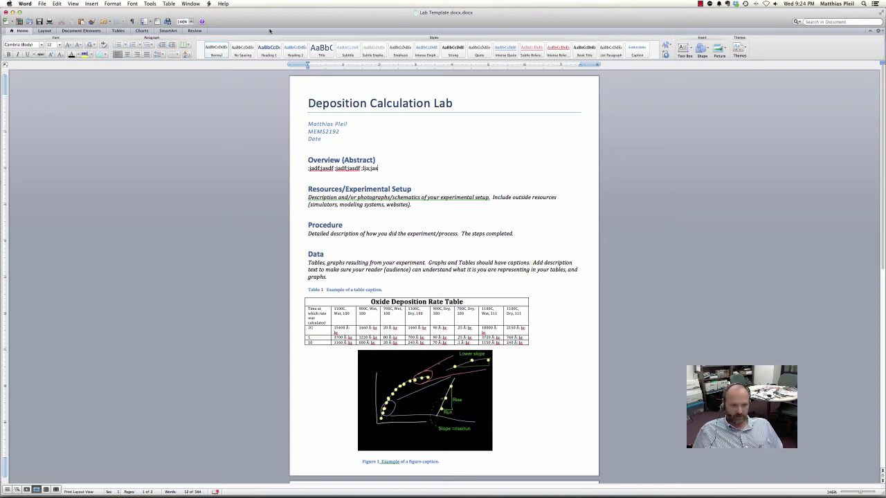
pyautogui.click(46, 30)
pyautogui.click(81, 31)
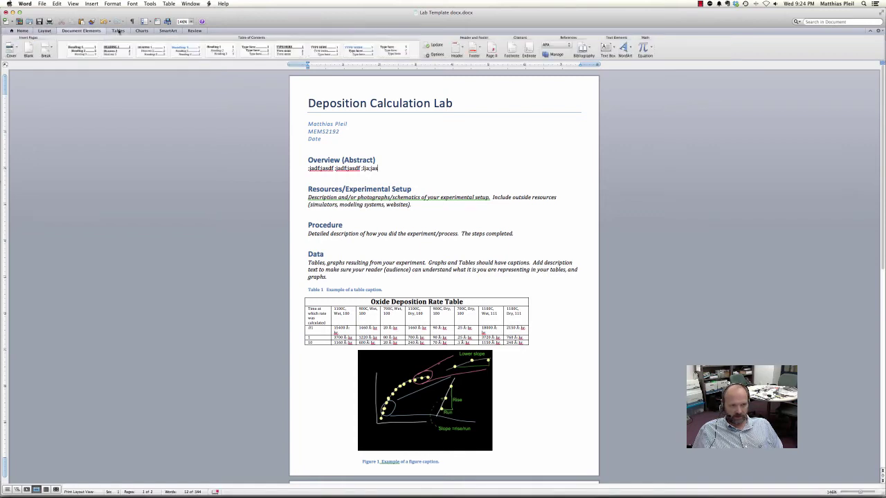
pyautogui.click(119, 32)
pyautogui.click(141, 31)
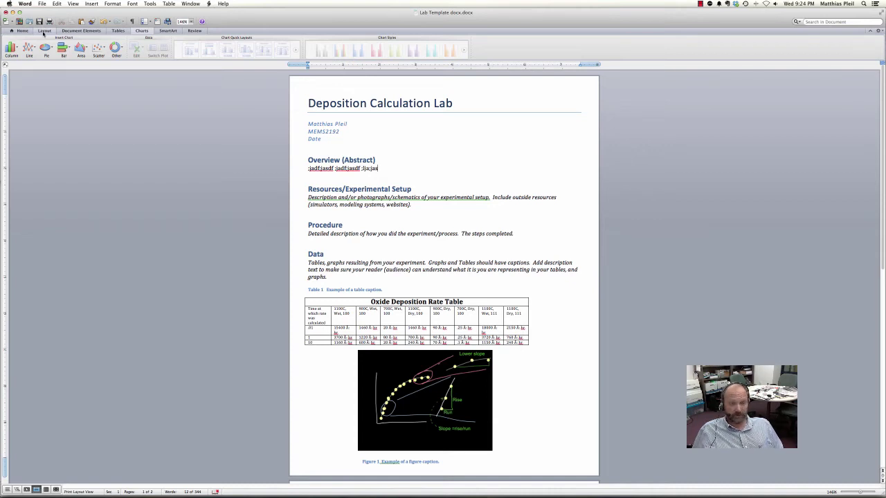
pyautogui.click(43, 31)
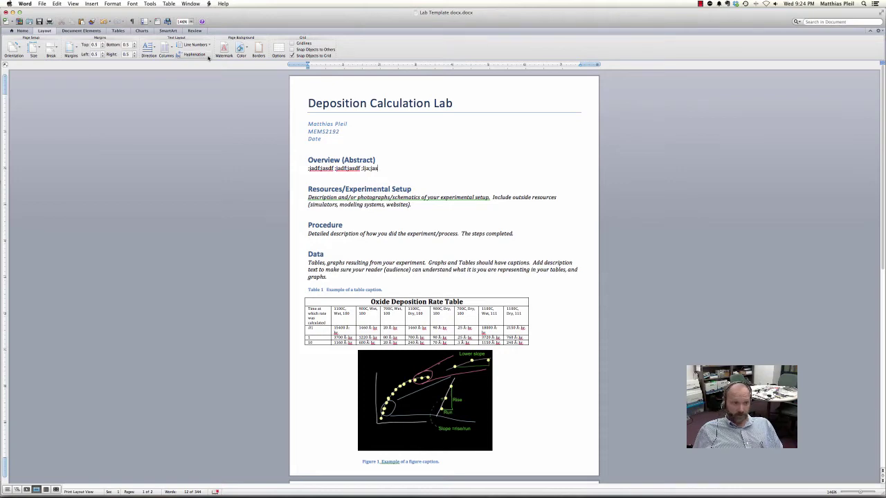
# Close the Lab Template document without saving the changes
pyautogui.click(6, 12)
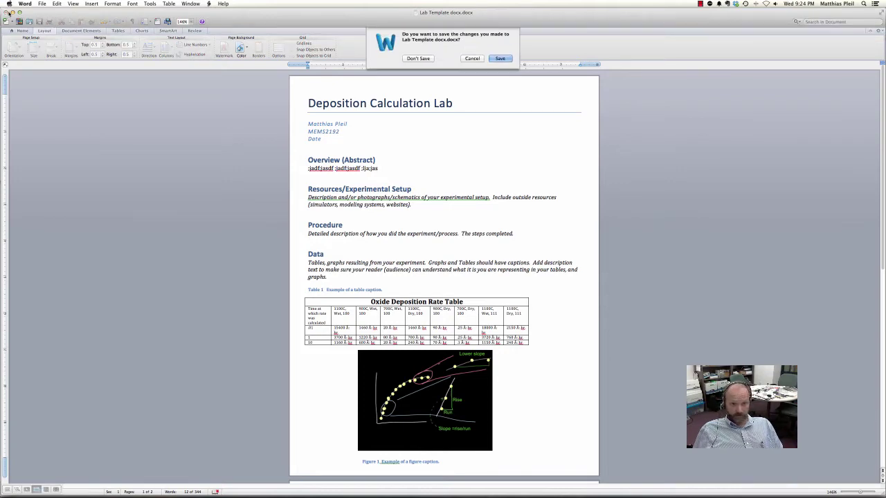
pyautogui.click(414, 59)
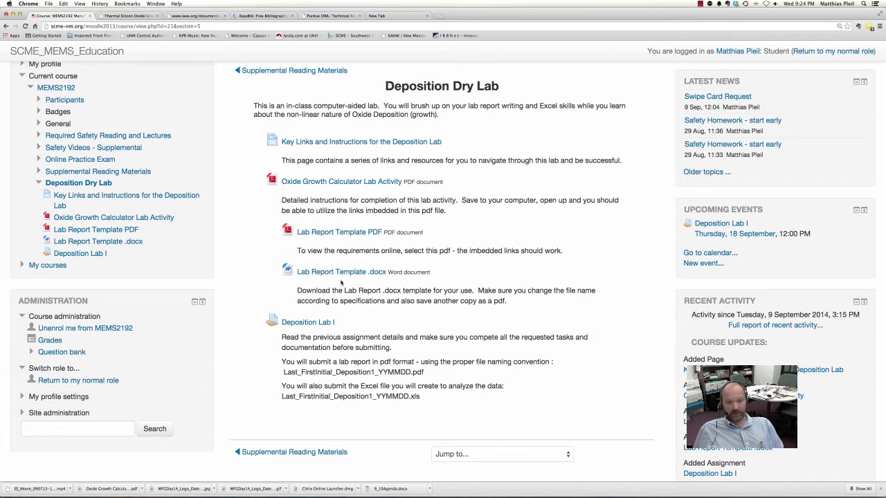
# Review the Deposition Lab I assignment's submission instructions and status, and return to the Deposition Dry Lab section
pyautogui.click(308, 324)
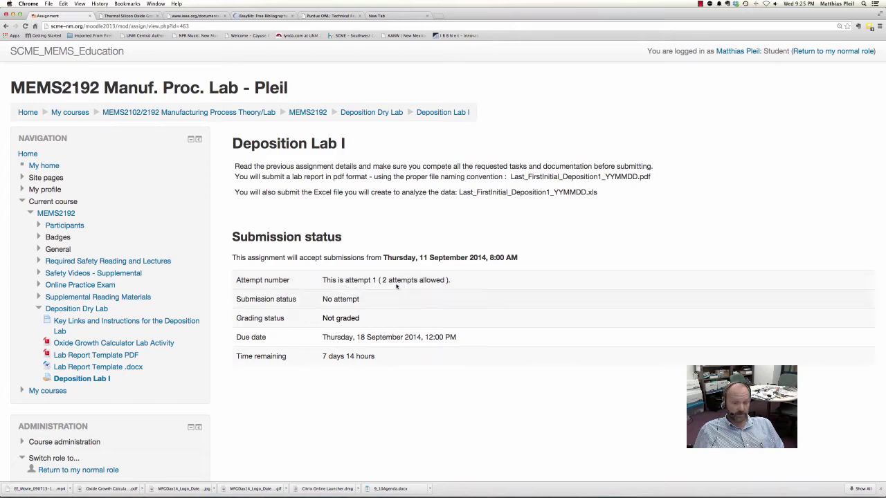
pyautogui.scroll(-5, 392, 220)
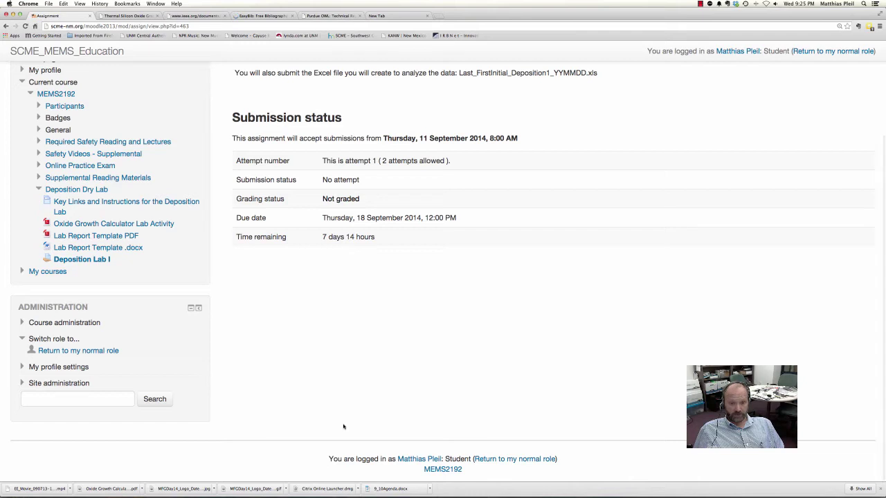
pyautogui.scroll(3, 344, 425)
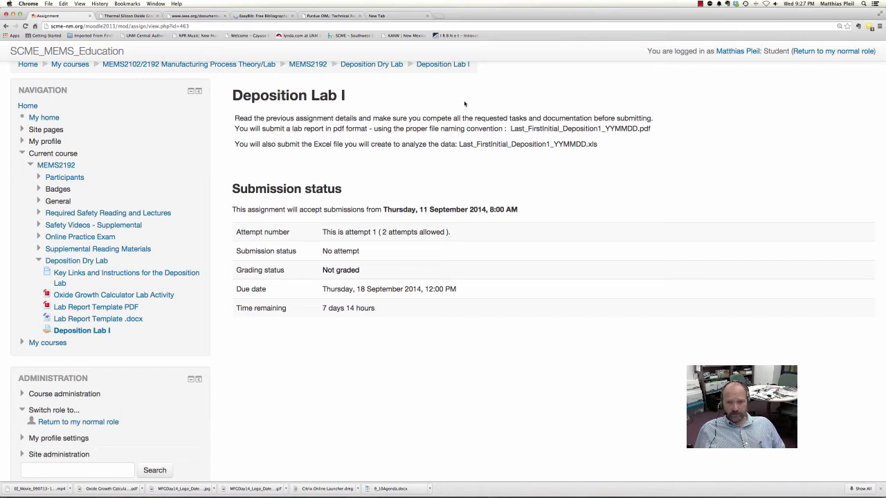
pyautogui.click(389, 64)
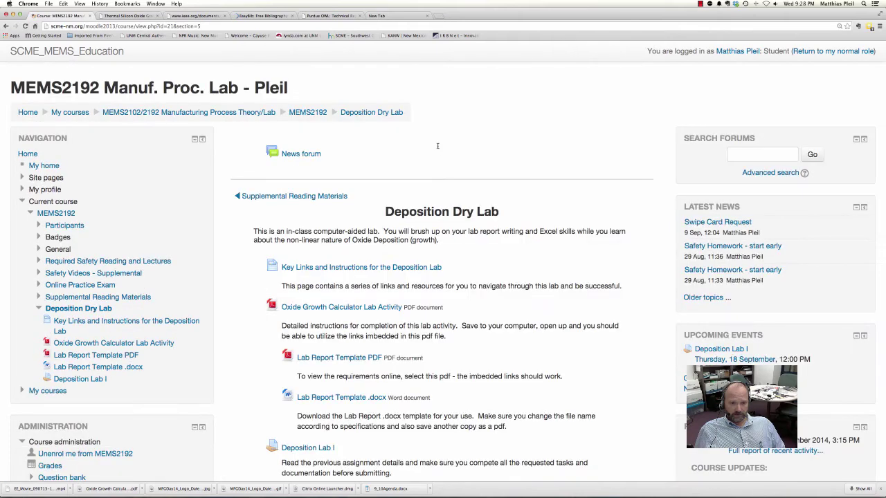
pyautogui.scroll(-5, 418, 365)
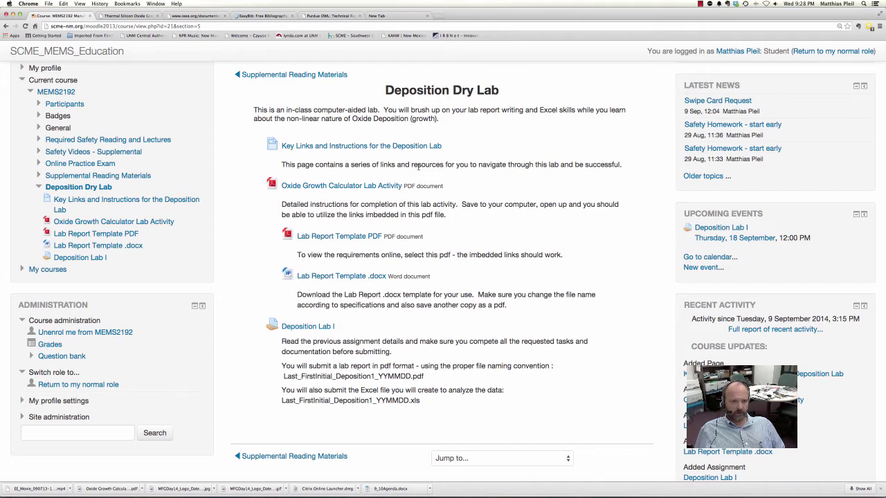
# Switch to Excel to bring up the oxide growth data workbook
pyautogui.press('super+Tab')
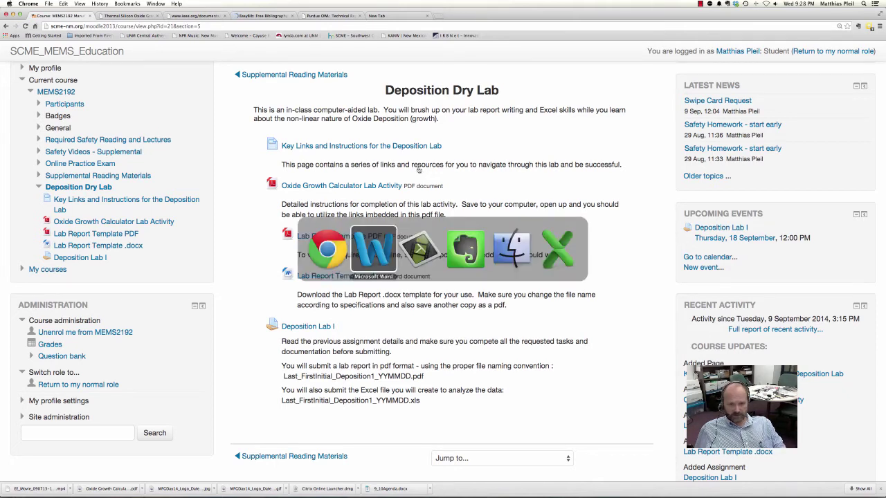
pyautogui.press('super+Tab')
pyautogui.press('super+Tab')
pyautogui.press('super+Tab')
pyautogui.press('super+Tab')
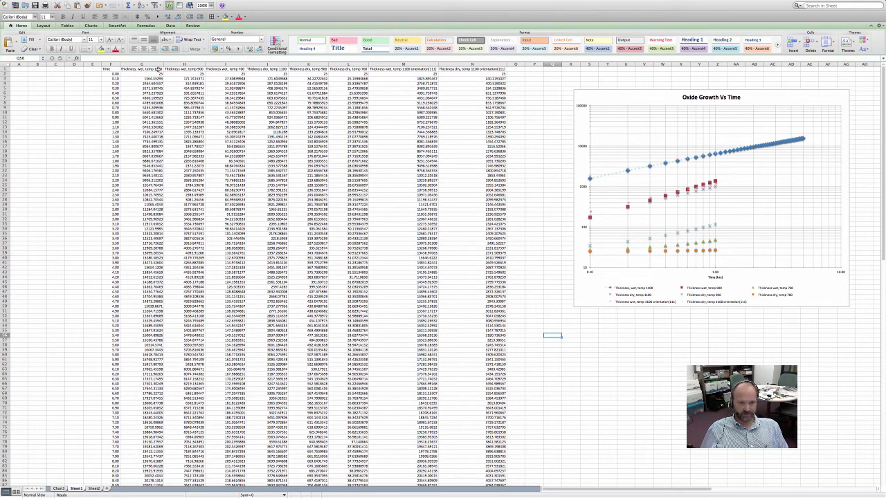
# Examine the headings of the wet and dry thickness columns, including the two for (111) orientation
pyautogui.moveTo(344, 70); pyautogui.dragTo(145, 72)
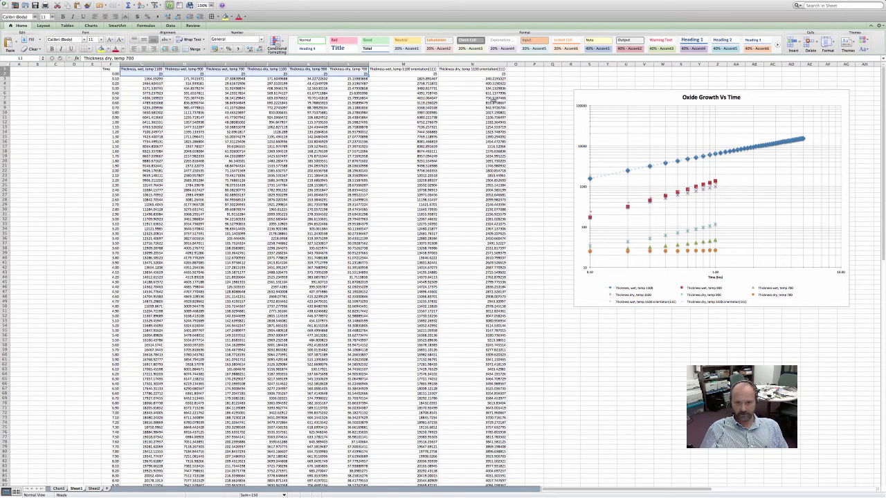
pyautogui.click(494, 69)
pyautogui.moveTo(493, 69); pyautogui.dragTo(415, 71)
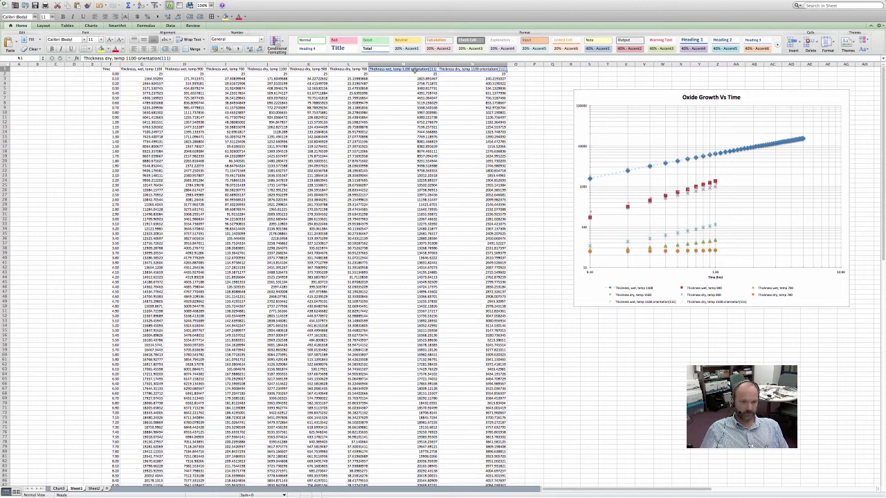
pyautogui.click(159, 73)
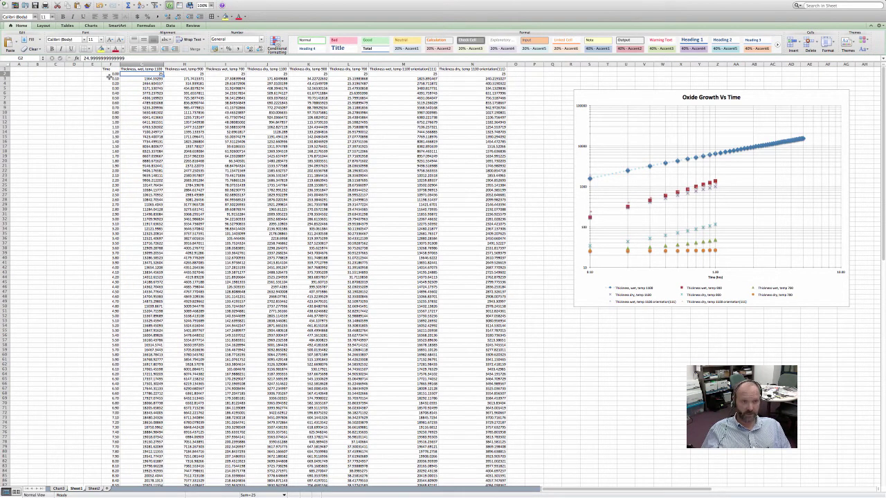
# Insert a Marked Scatter chart from the time and thickness data in F1:N52
pyautogui.click(211, 6)
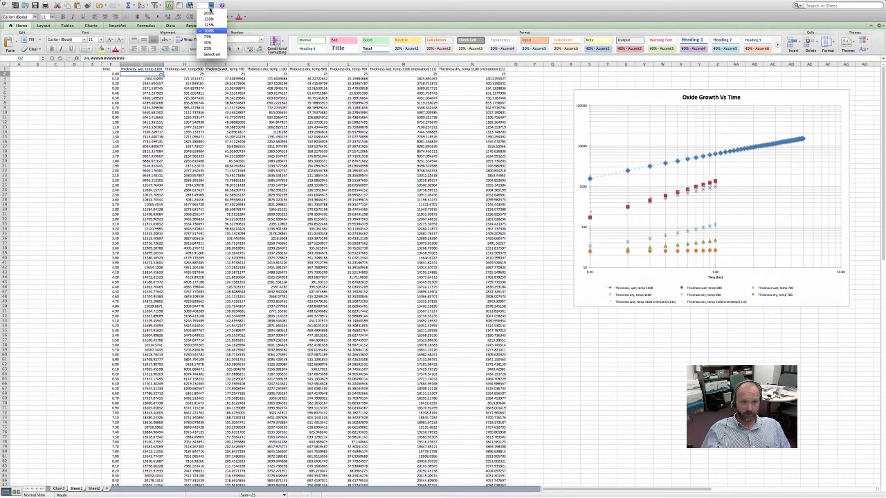
pyautogui.click(211, 19)
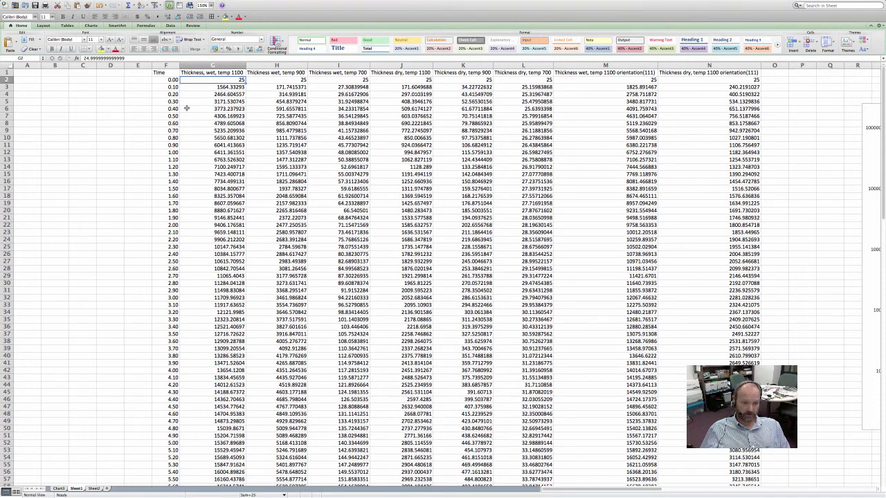
pyautogui.click(160, 72)
pyautogui.moveTo(160, 72); pyautogui.dragTo(758, 445)
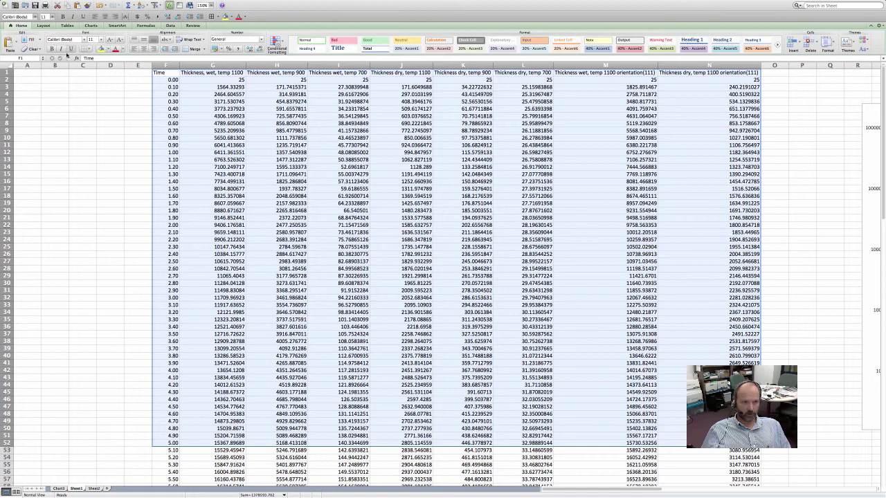
pyautogui.click(91, 26)
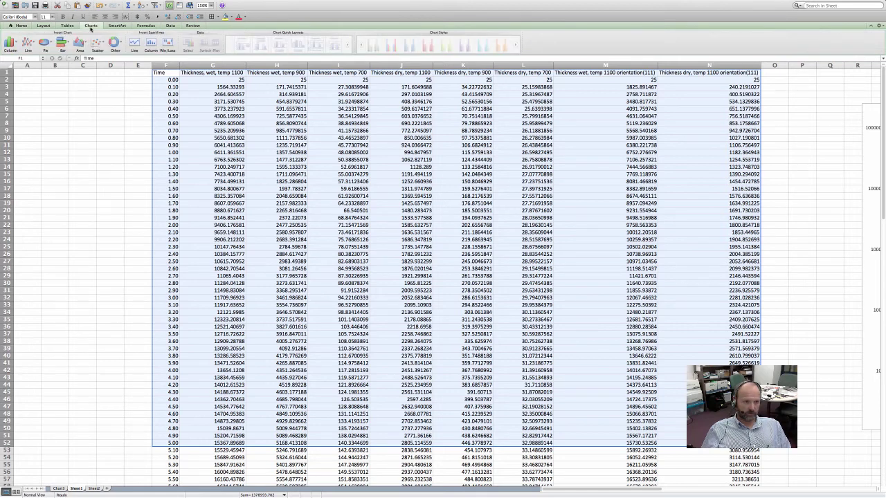
pyautogui.click(22, 26)
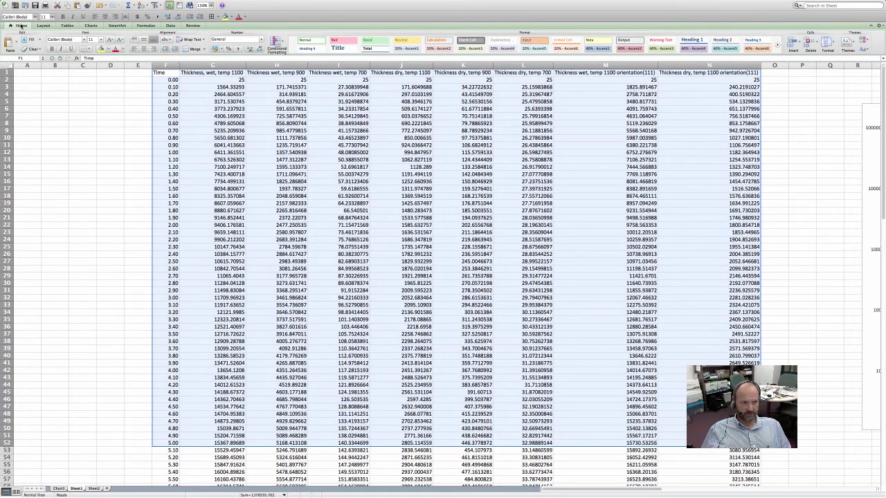
pyautogui.click(42, 27)
pyautogui.click(68, 25)
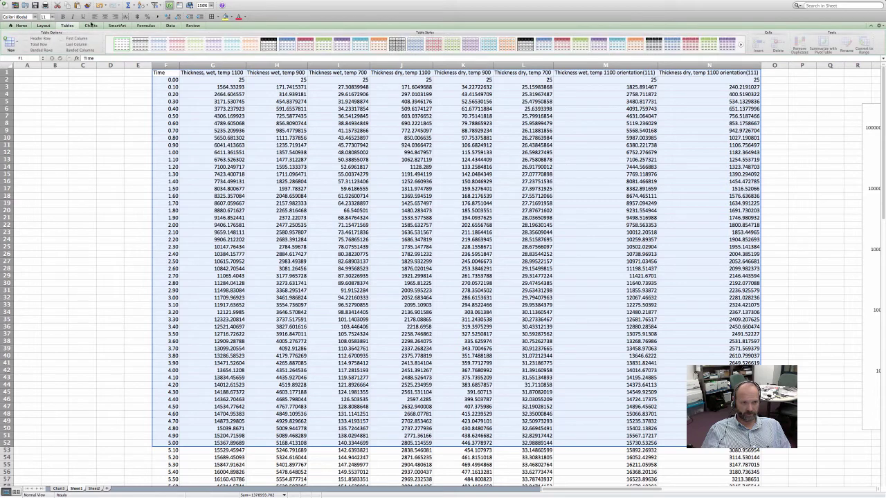
pyautogui.click(91, 26)
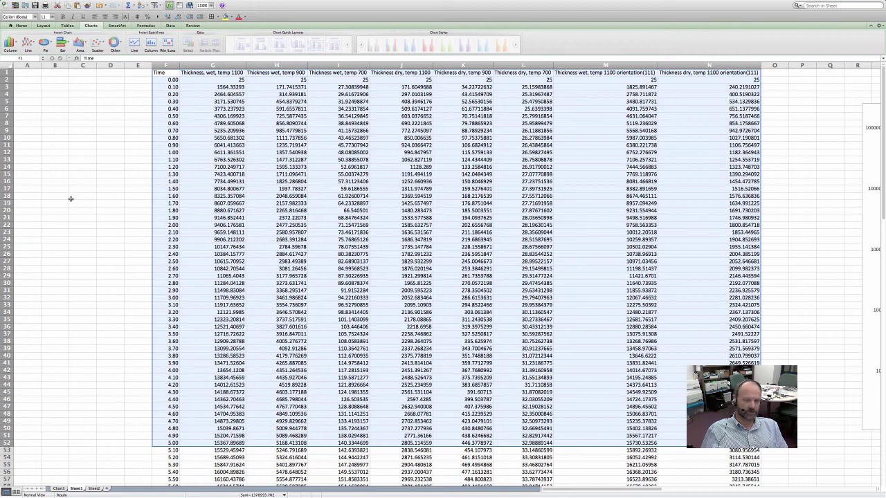
pyautogui.click(97, 45)
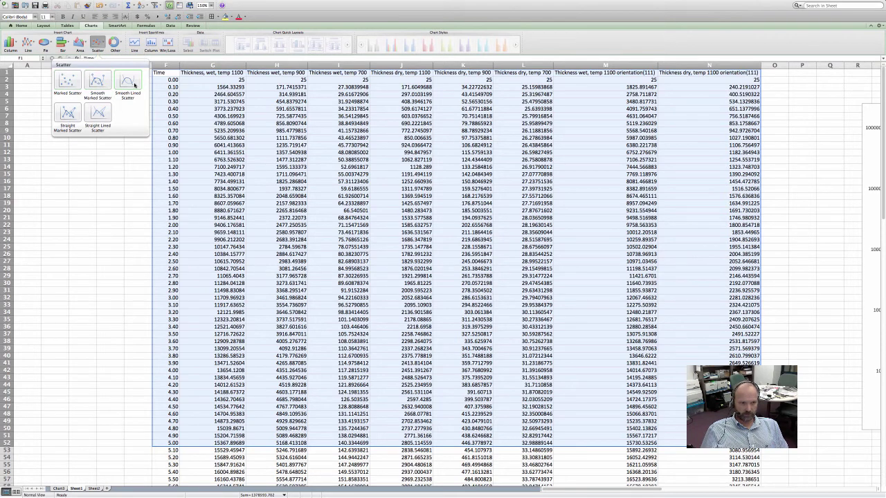
pyautogui.click(68, 83)
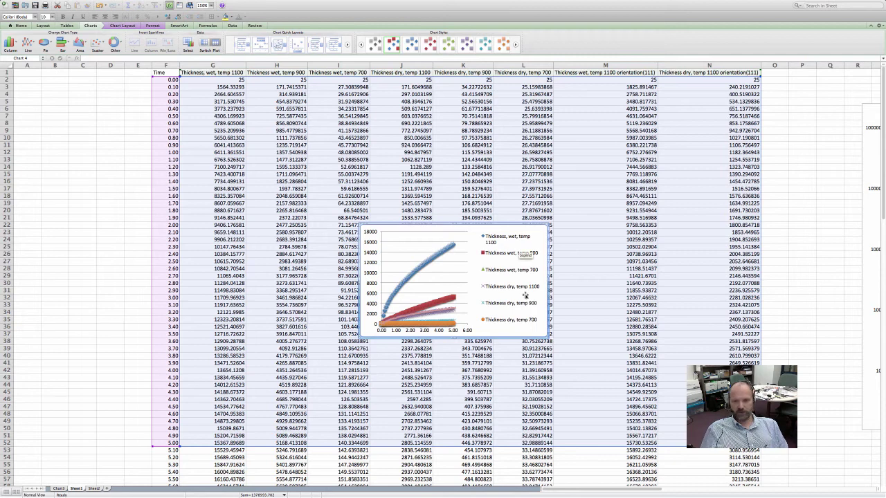
# Enlarge the new scatter chart to span about columns F to N and rows 3 to 52
pyautogui.moveTo(548, 226); pyautogui.dragTo(729, 85)
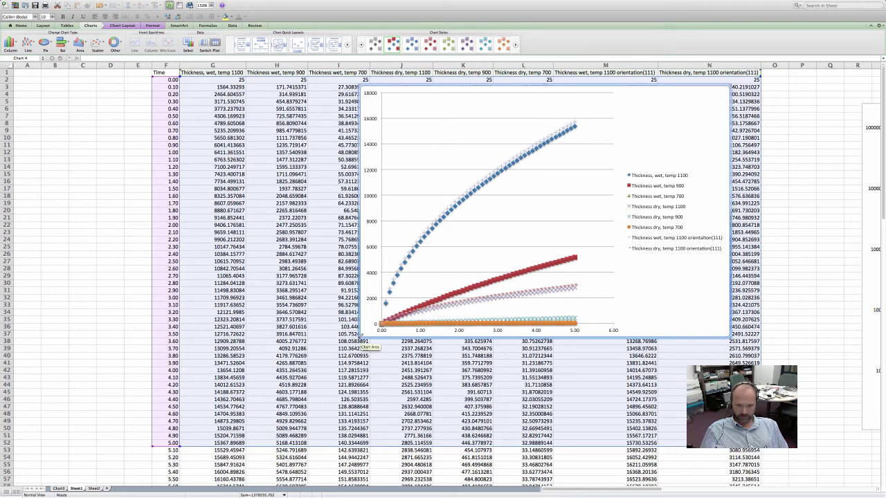
pyautogui.moveTo(360, 338); pyautogui.dragTo(166, 447)
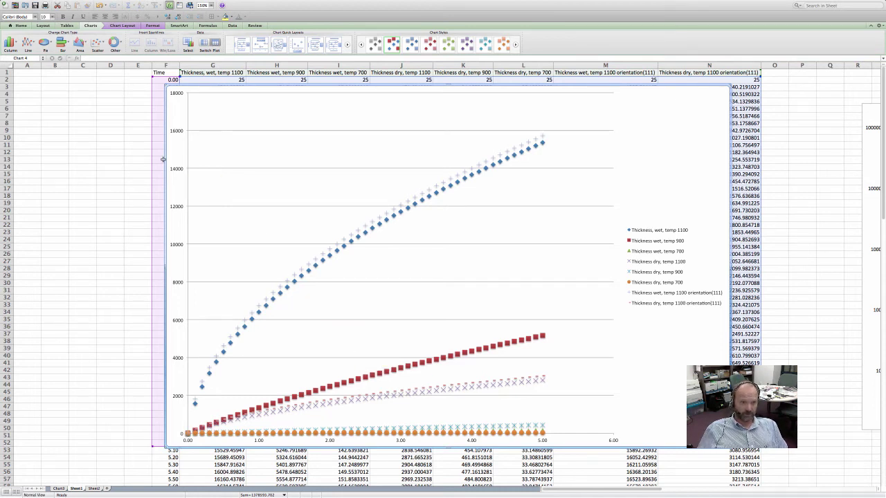
# Add a title to the scatter chart using the Title Above Chart option
pyautogui.click(113, 27)
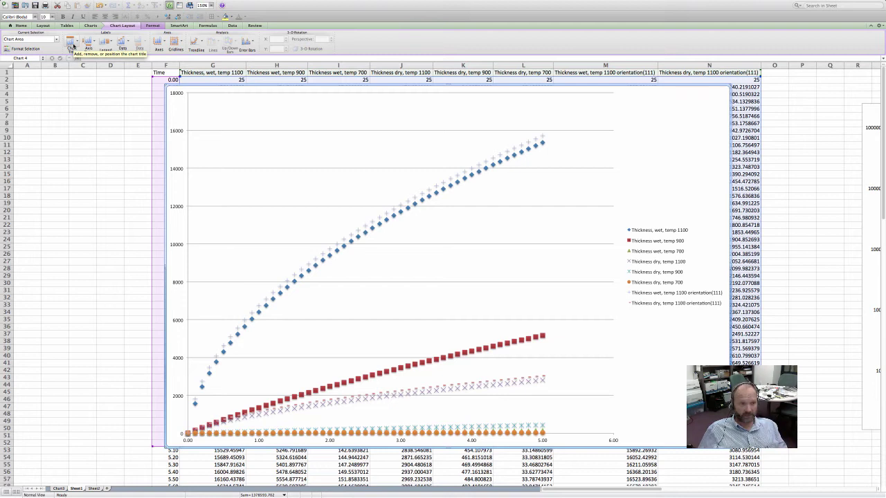
pyautogui.click(69, 43)
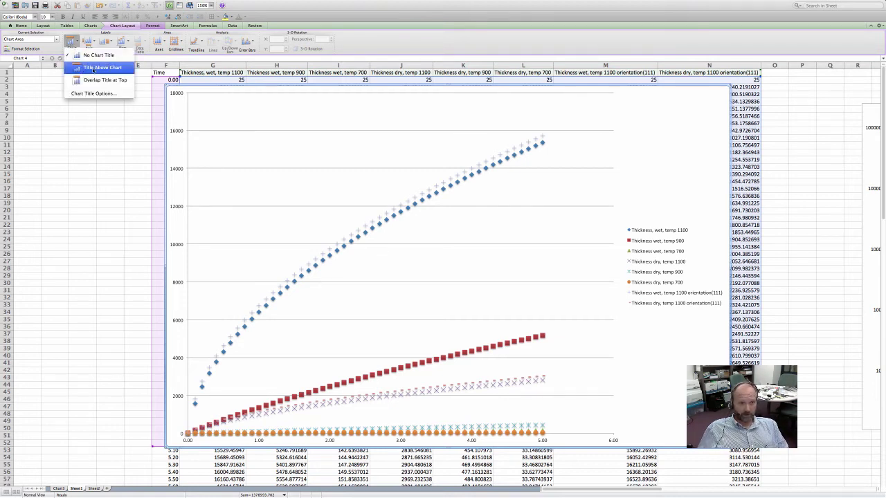
pyautogui.click(94, 67)
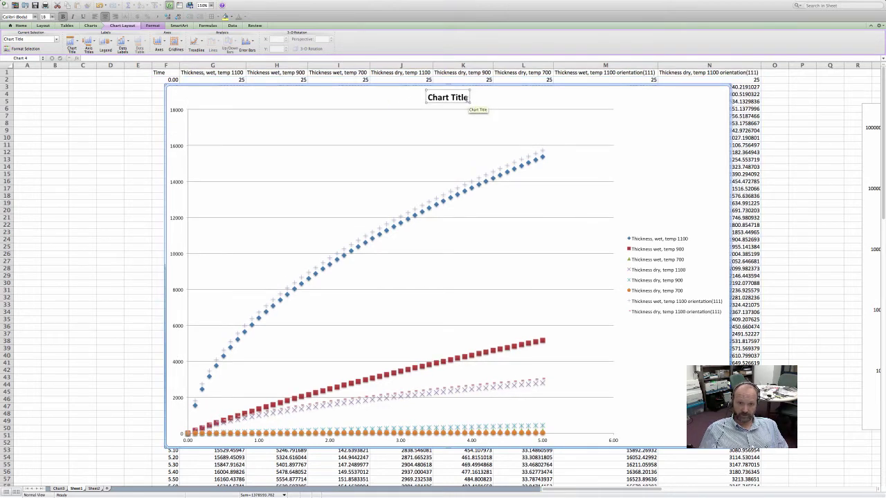
# Replace the placeholder chart title with "Oxide Growth Vs Temperature, Time and Crystal Orientation"
pyautogui.press('BackSpace')
pyautogui.press('BackSpace')
pyautogui.press('BackSpace')
pyautogui.press('BackSpace')
pyautogui.press('BackSpace')
pyautogui.press('BackSpace')
pyautogui.press('BackSpace')
pyautogui.press('BackSpace')
pyautogui.press('BackSpace')
pyautogui.press('BackSpace')
pyautogui.press('BackSpace')
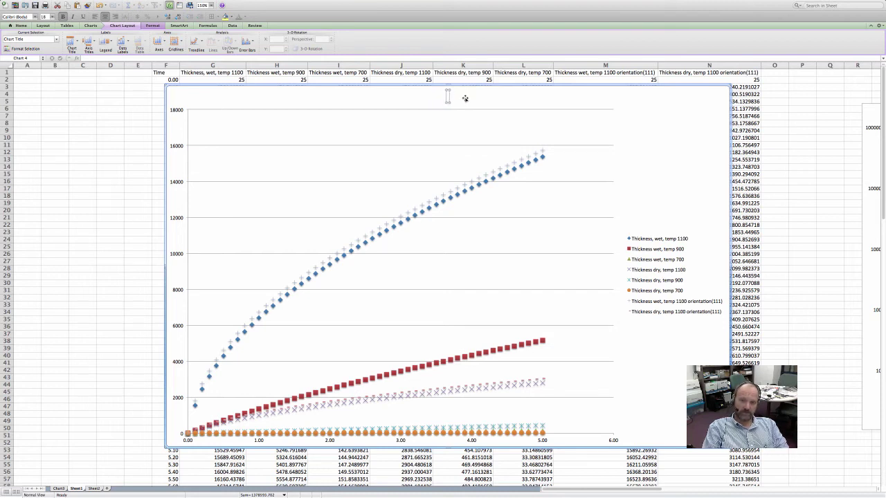
pyautogui.write('Oxide Growth')
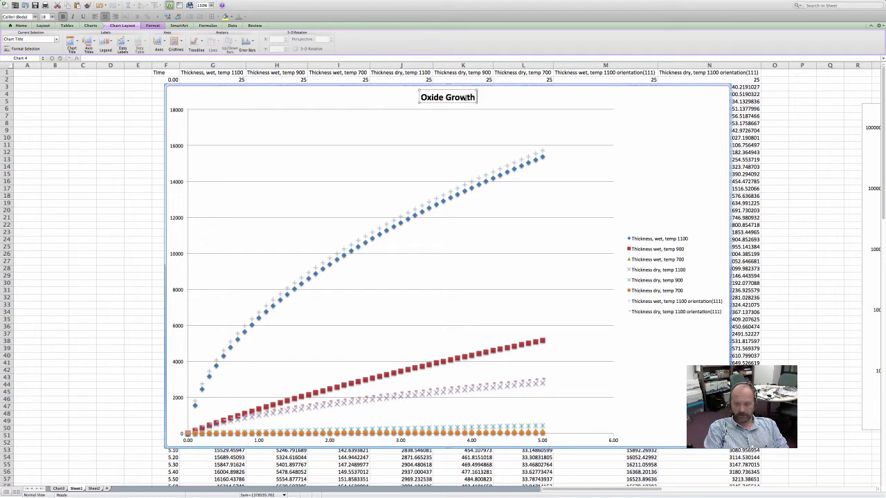
pyautogui.write(' Vs')
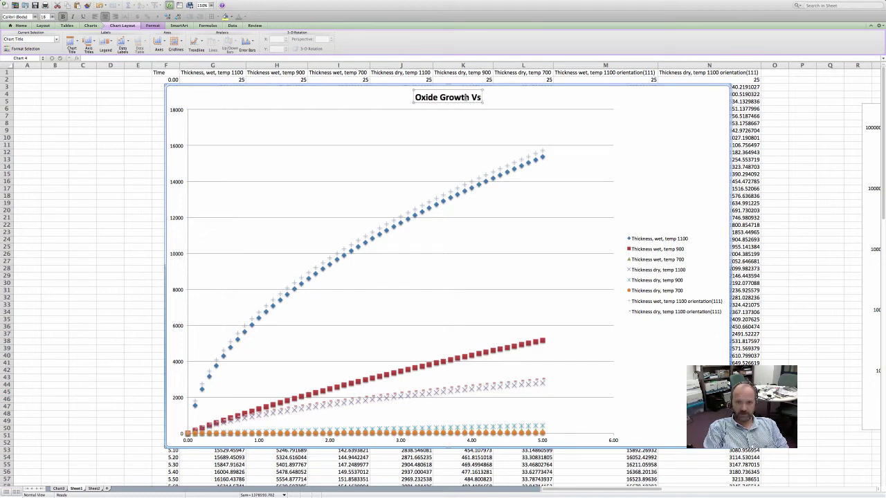
pyautogui.write(' Temp')
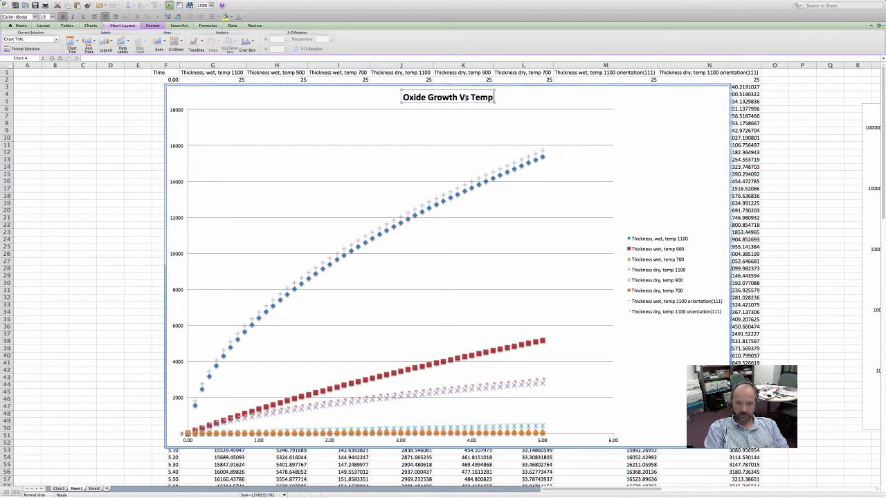
pyautogui.write('erature,')
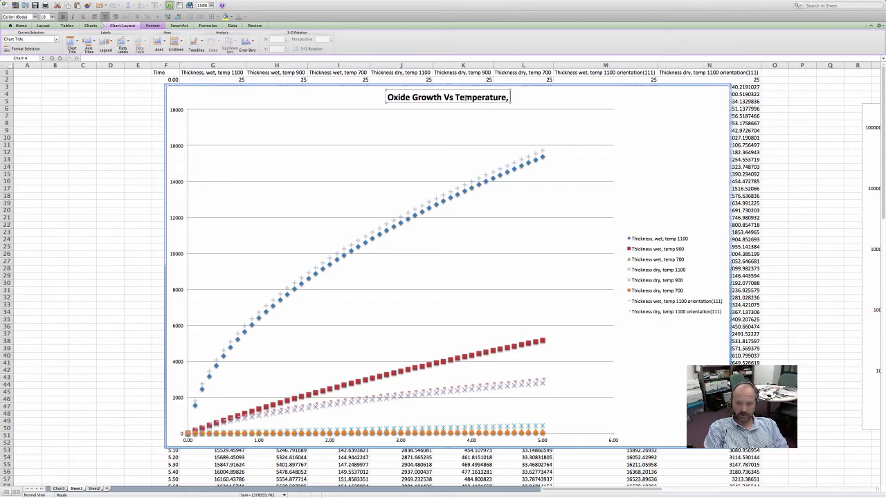
pyautogui.write(' Time and Cyrst')
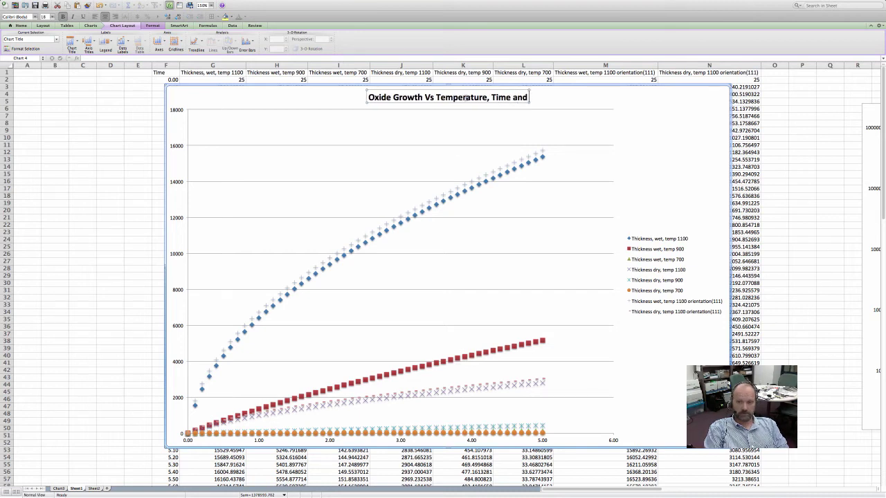
pyautogui.press('BackSpace')
pyautogui.press('BackSpace')
pyautogui.press('BackSpace')
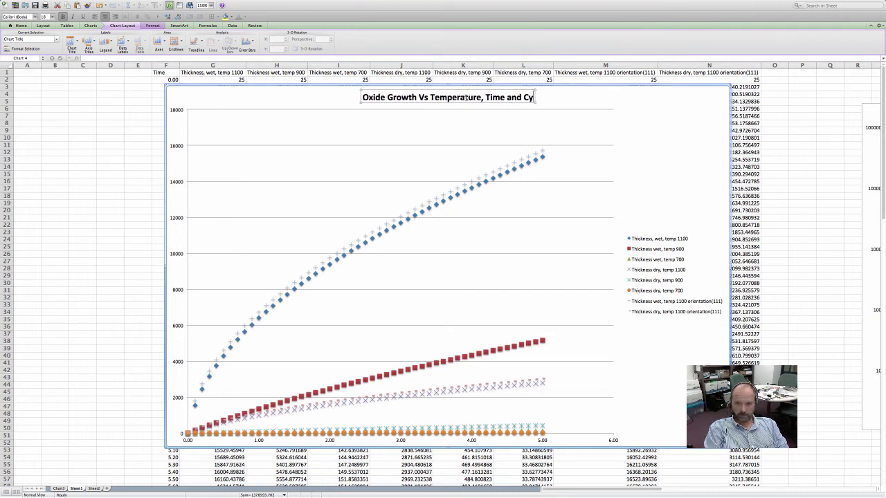
pyautogui.press('BackSpace')
pyautogui.write('rystal')
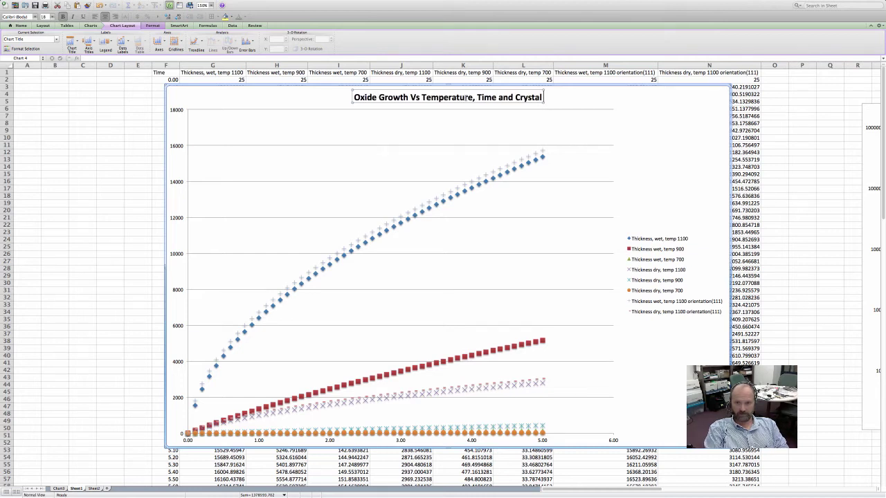
pyautogui.write(' Orientation')
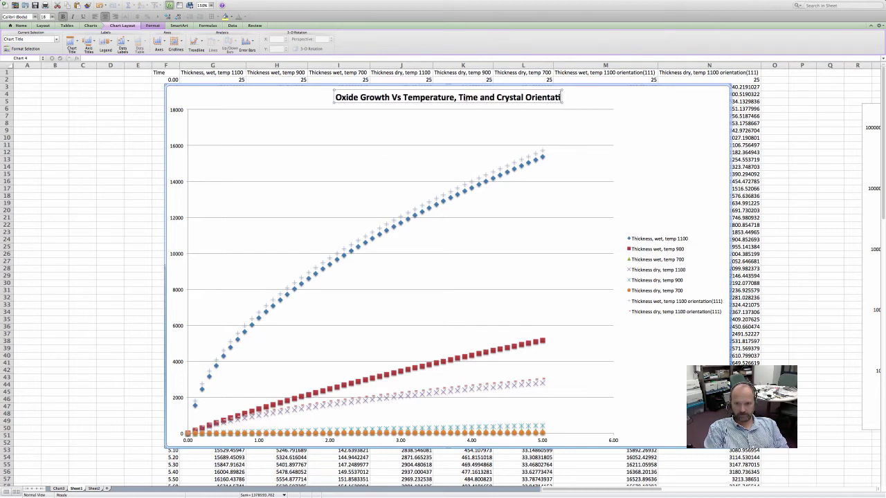
pyautogui.click(438, 131)
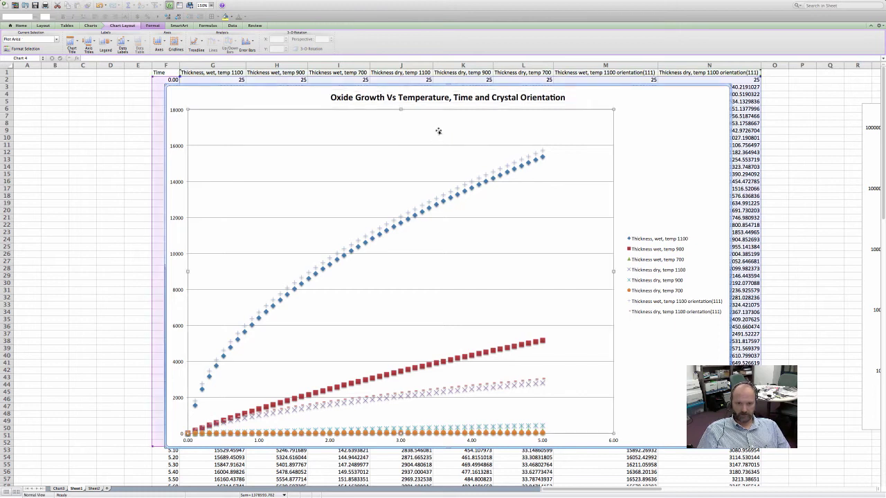
# Add a title below the chart's horizontal axis reading "Time (minutes)"
pyautogui.click(656, 146)
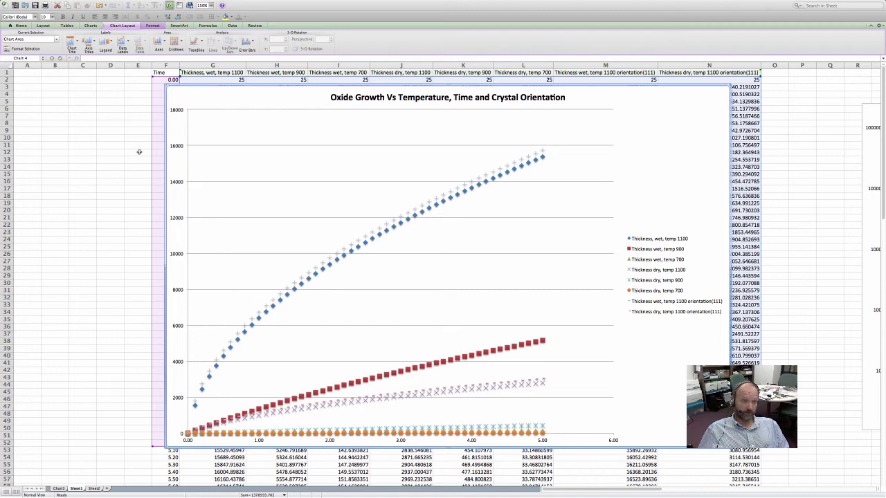
pyautogui.click(89, 46)
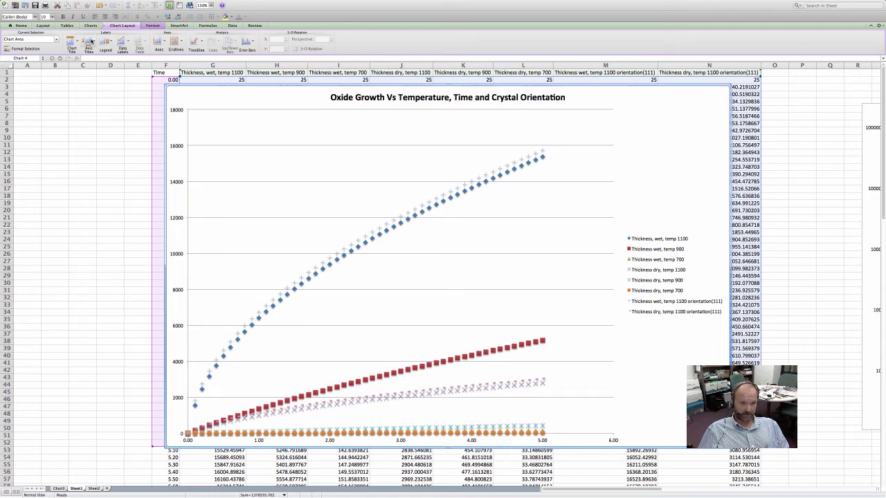
pyautogui.moveTo(97, 54)
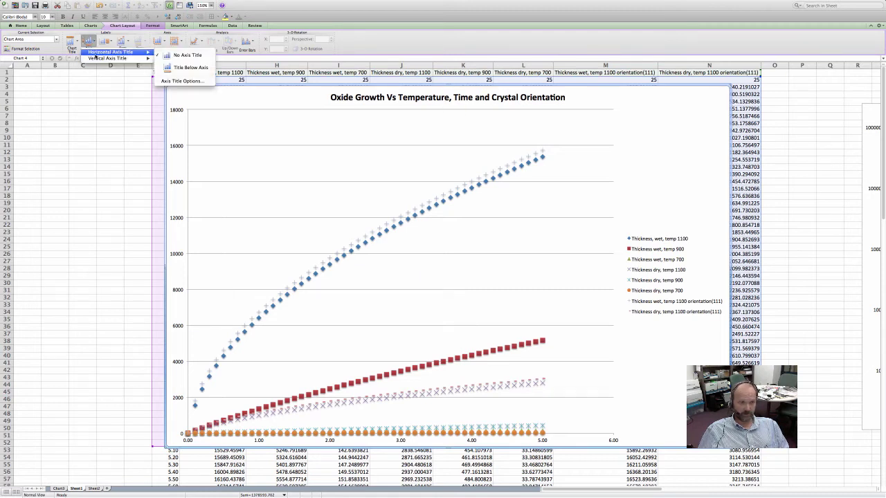
pyautogui.click(195, 72)
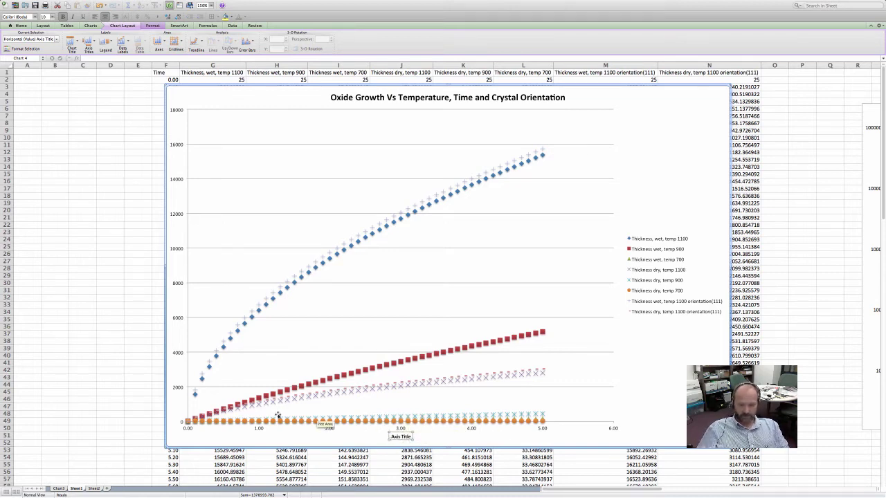
pyautogui.click(401, 436)
pyautogui.press('Delete')
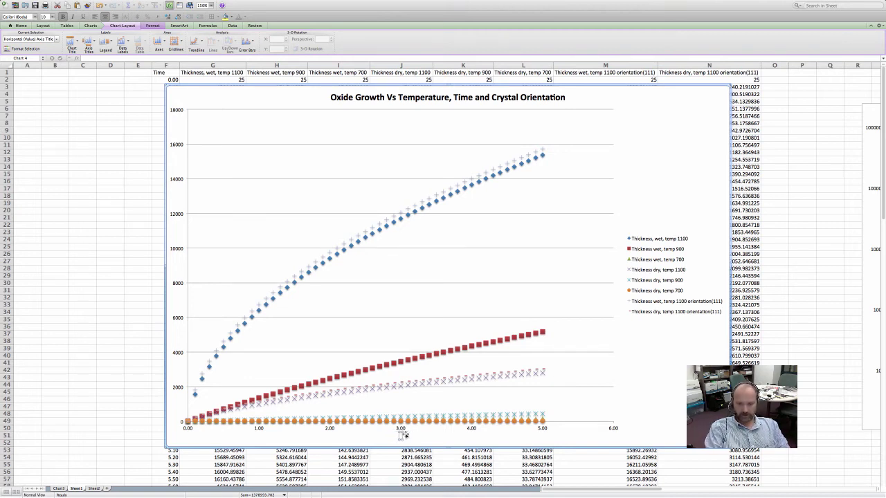
pyautogui.write('Time')
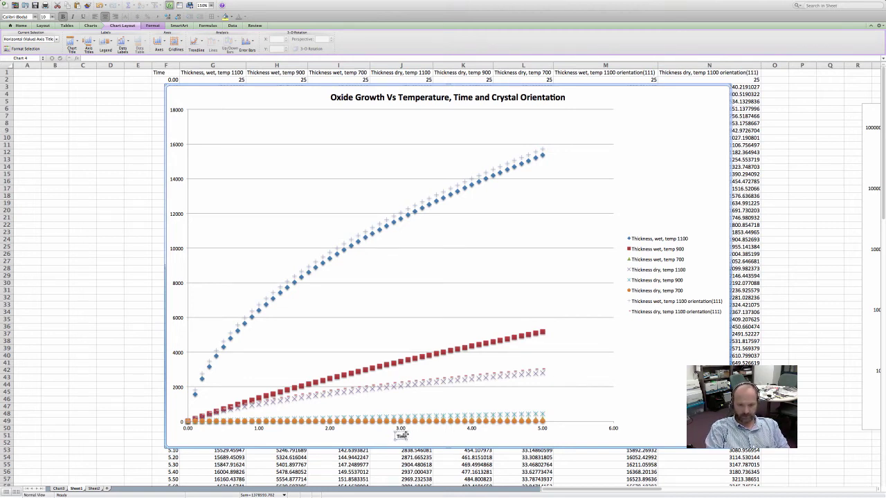
pyautogui.write(' (')
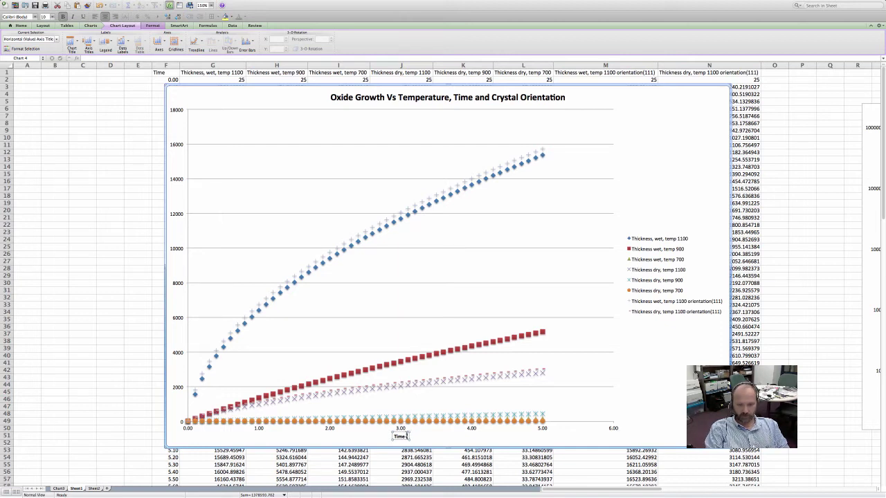
pyautogui.write('minutes)')
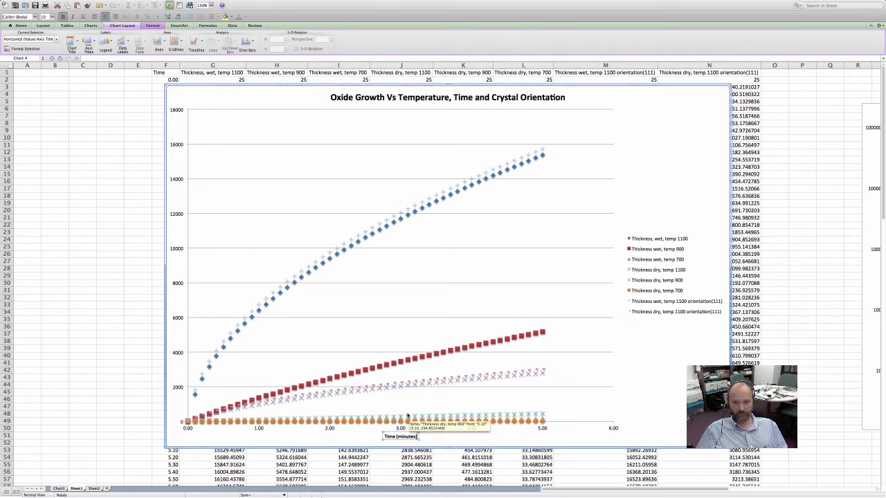
pyautogui.click(506, 433)
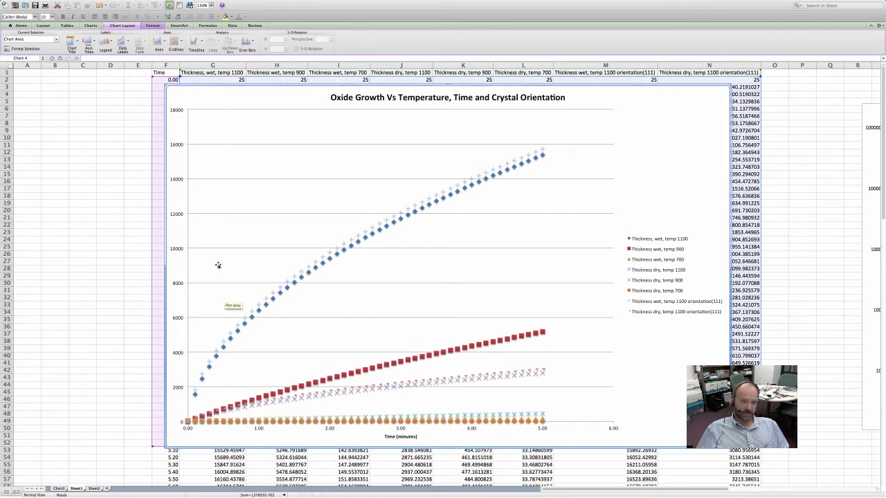
# Add a rotated title to the chart's vertical axis reading "Thickness (A)"
pyautogui.click(84, 52)
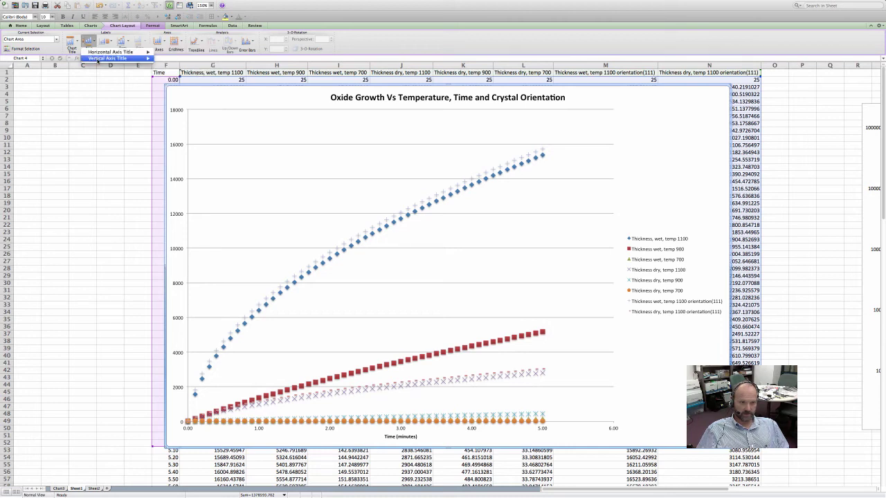
pyautogui.moveTo(133, 62)
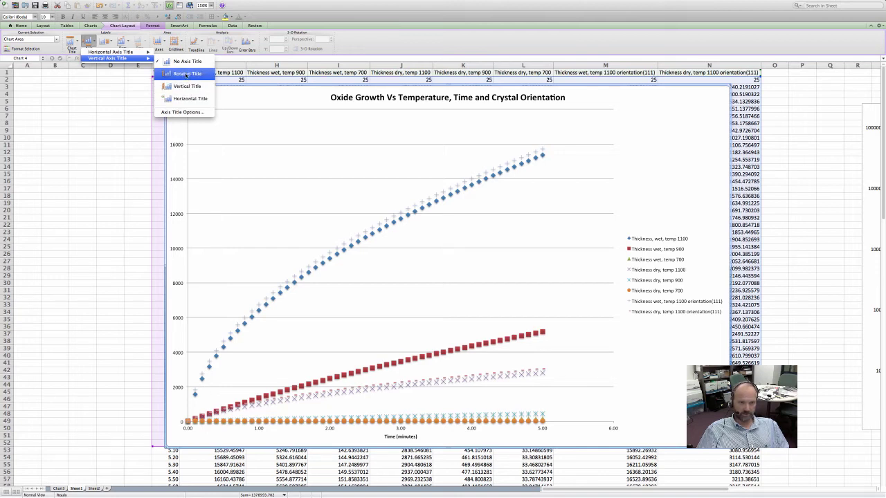
pyautogui.click(186, 74)
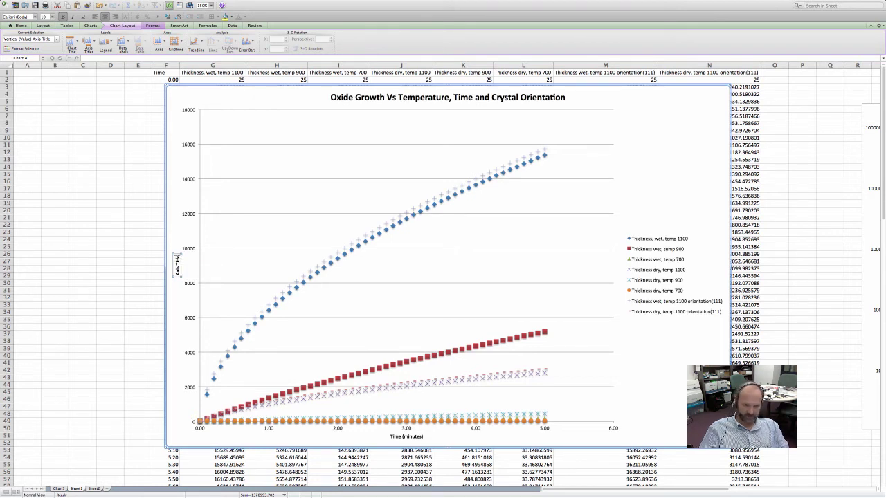
pyautogui.click(176, 261)
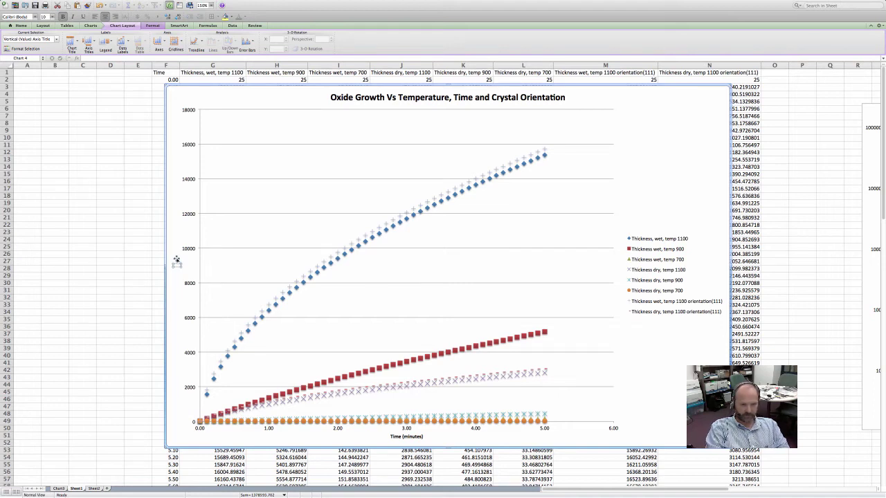
pyautogui.write('Thickness (')
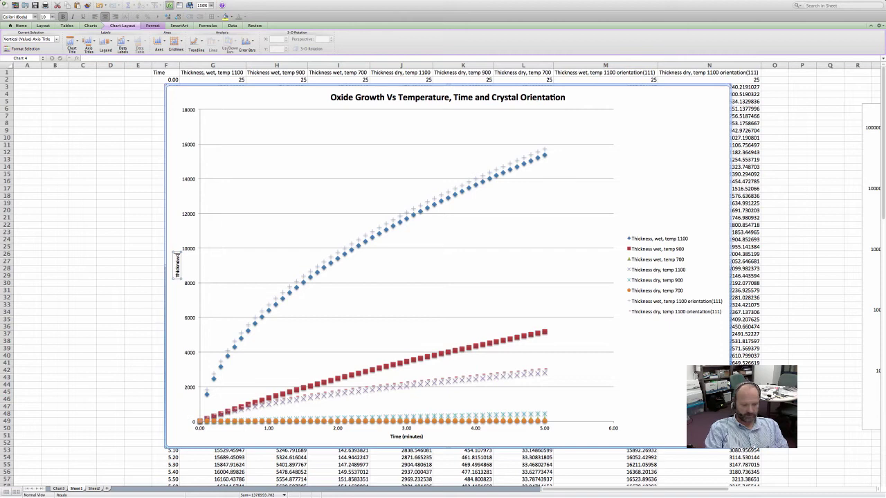
pyautogui.write('A)')
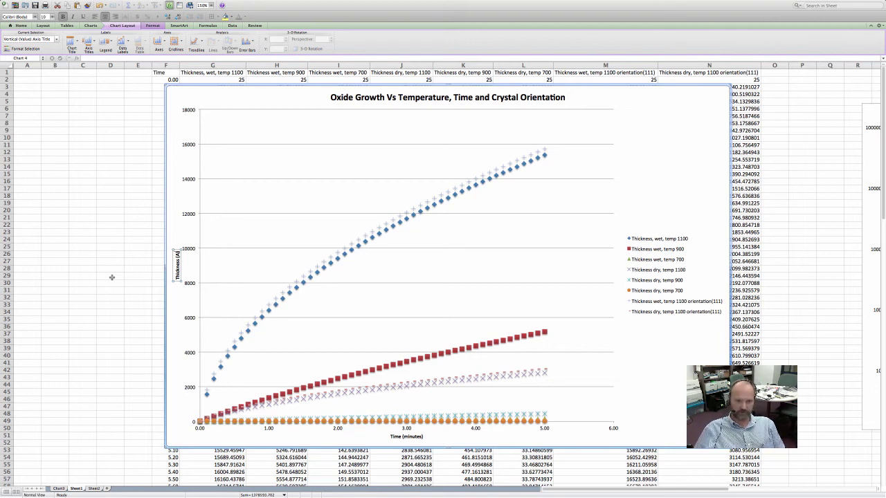
pyautogui.click(271, 153)
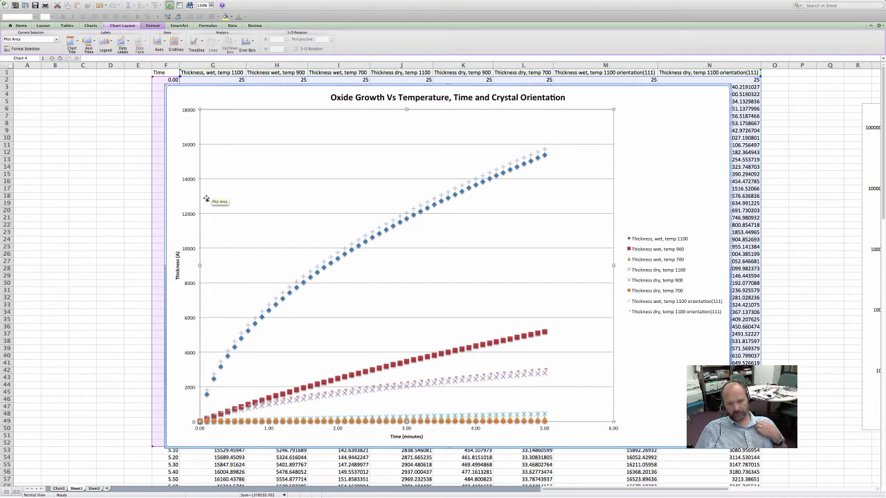
# Change the chart's vertical thickness axis to a log scale
pyautogui.click(219, 95)
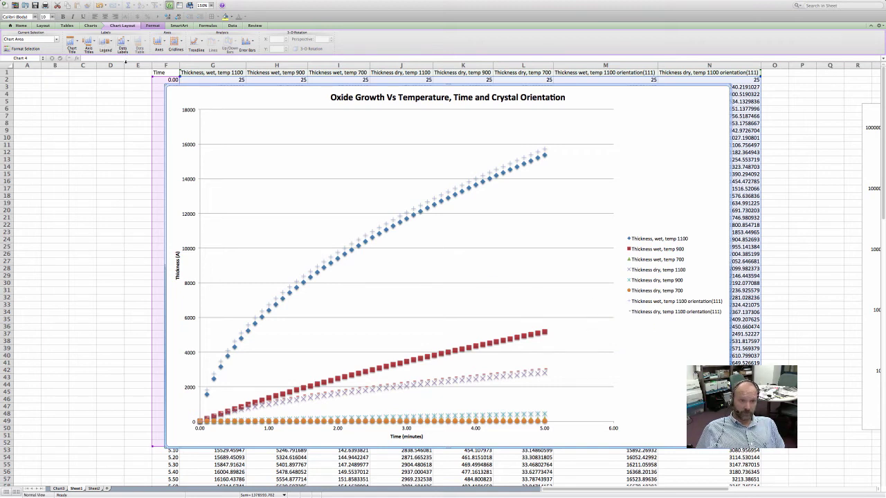
pyautogui.click(157, 42)
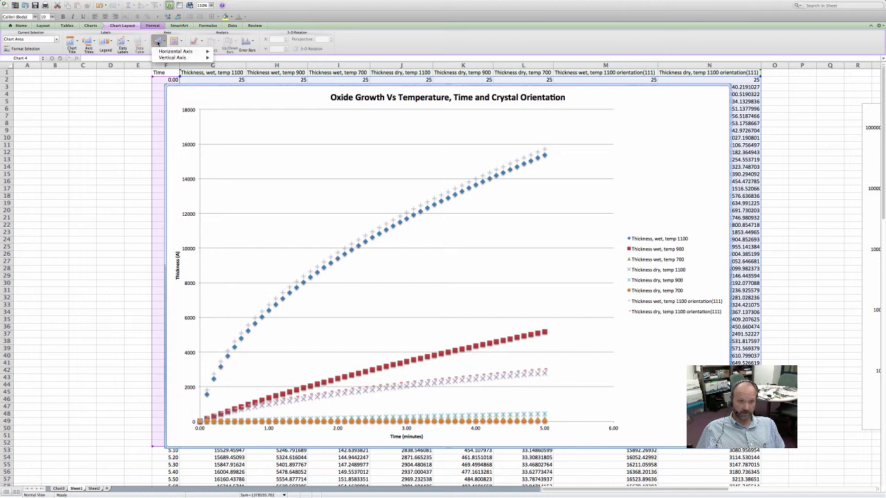
pyautogui.moveTo(166, 57)
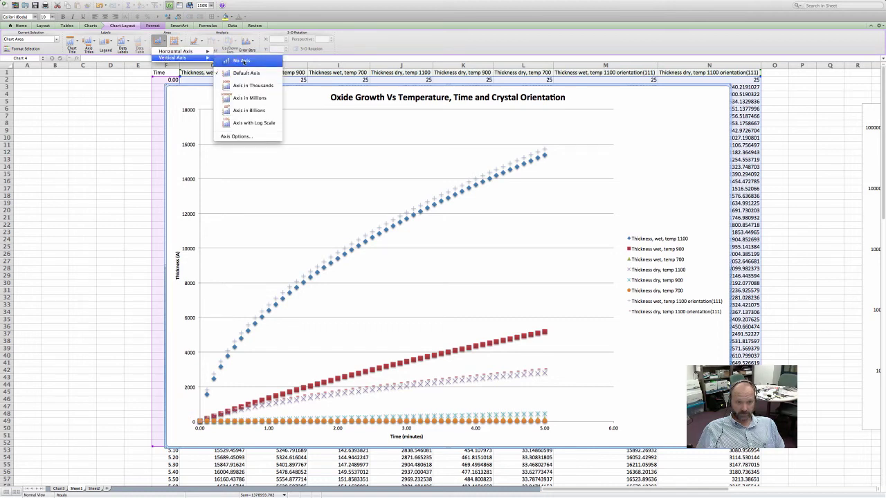
pyautogui.click(241, 123)
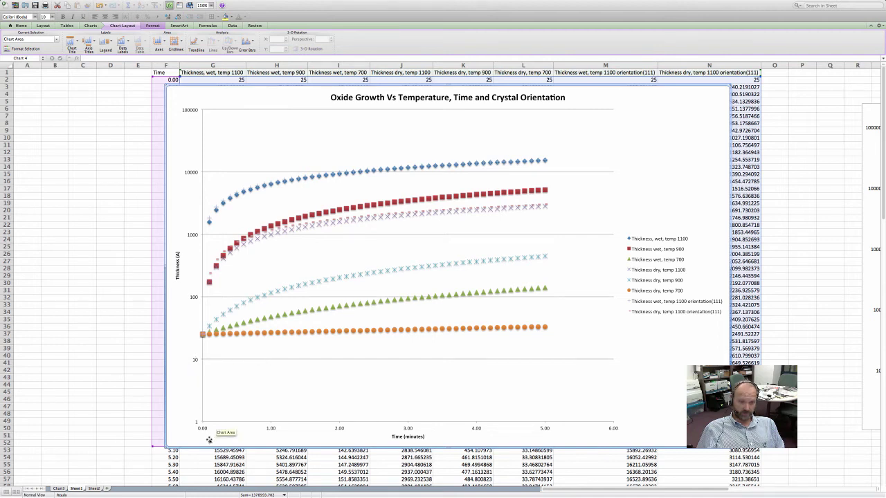
# Set the minimum of the vertical thickness axis scale to 10
pyautogui.doubleClick(195, 361)
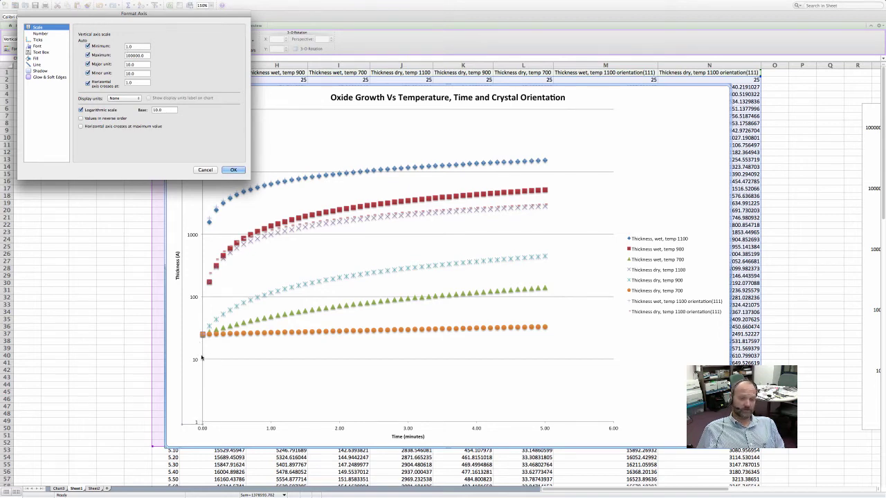
pyautogui.click(141, 46)
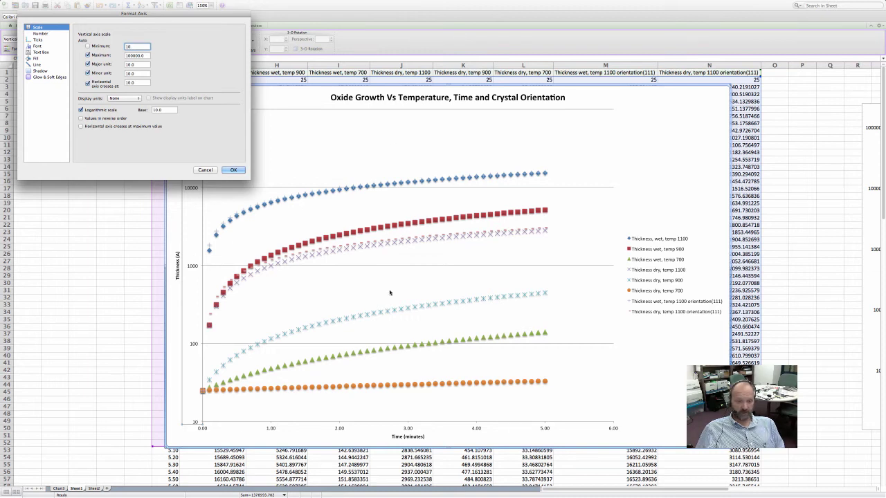
pyautogui.click(233, 170)
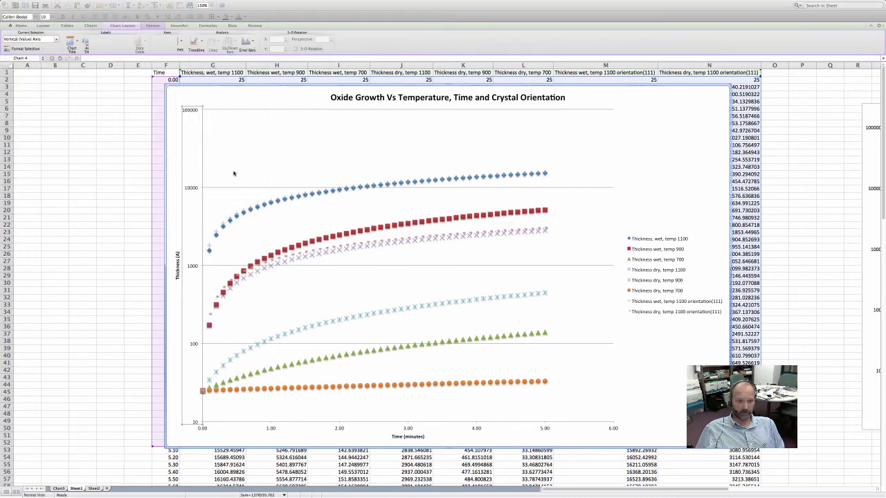
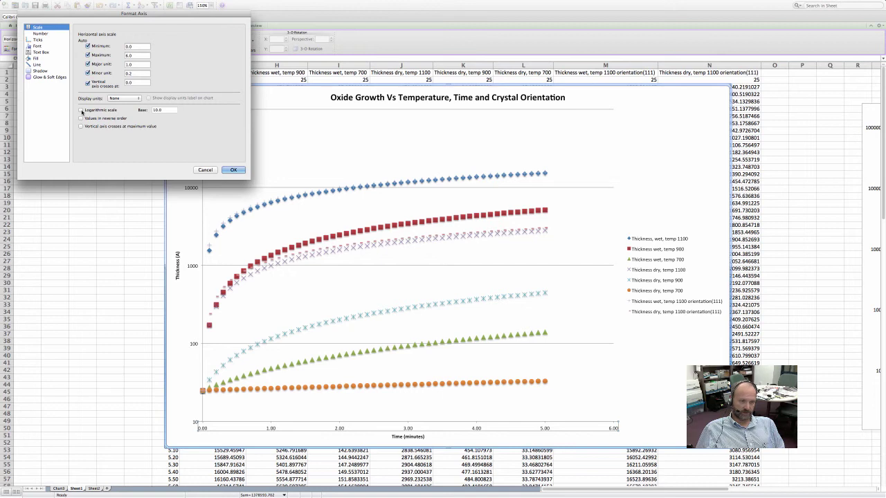
# Change the chart's horizontal time axis to a logarithmic scale with base 10
pyautogui.click(82, 111)
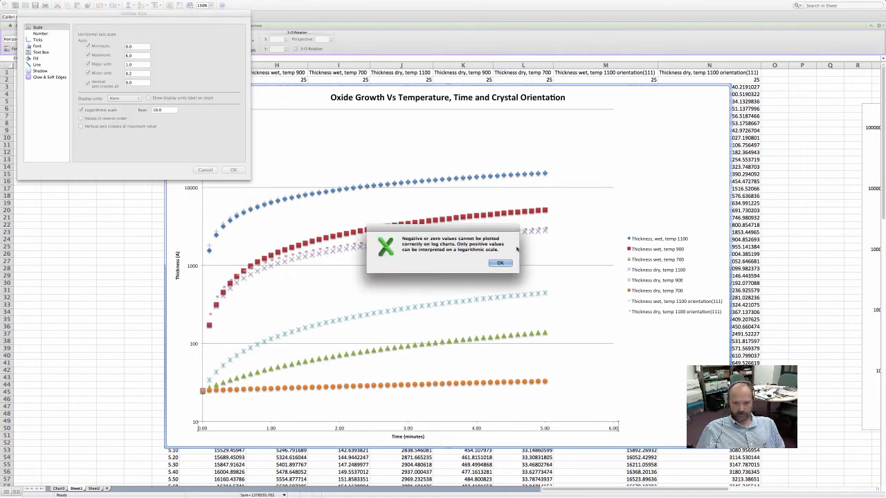
pyautogui.click(500, 264)
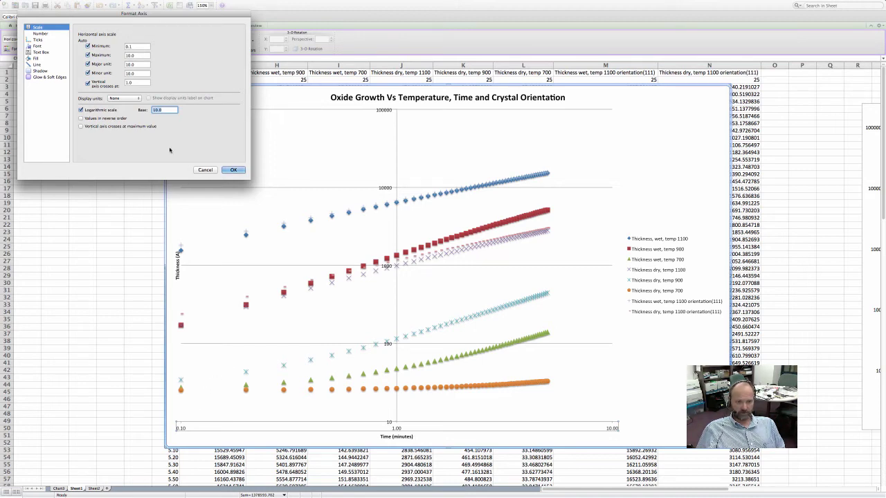
pyautogui.click(234, 171)
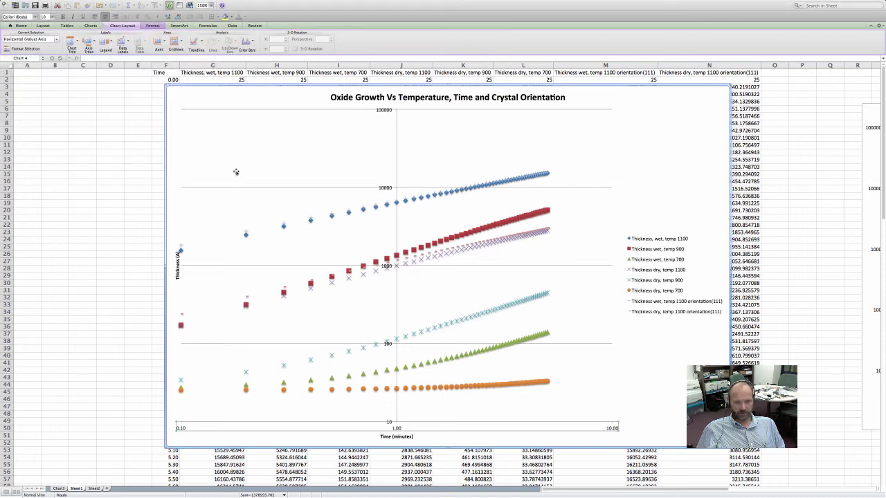
# Set the horizontal axis to cross at 0.10 in the vertical thickness axis scale
pyautogui.click(397, 128)
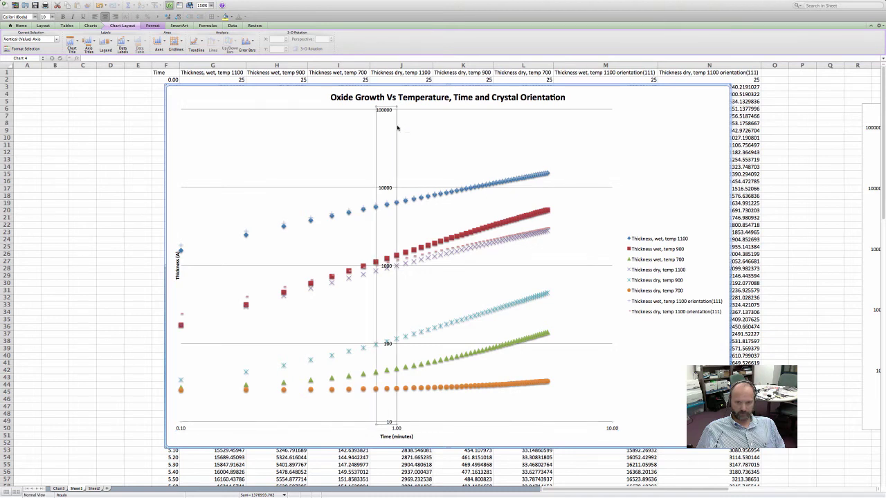
pyautogui.doubleClick(397, 127)
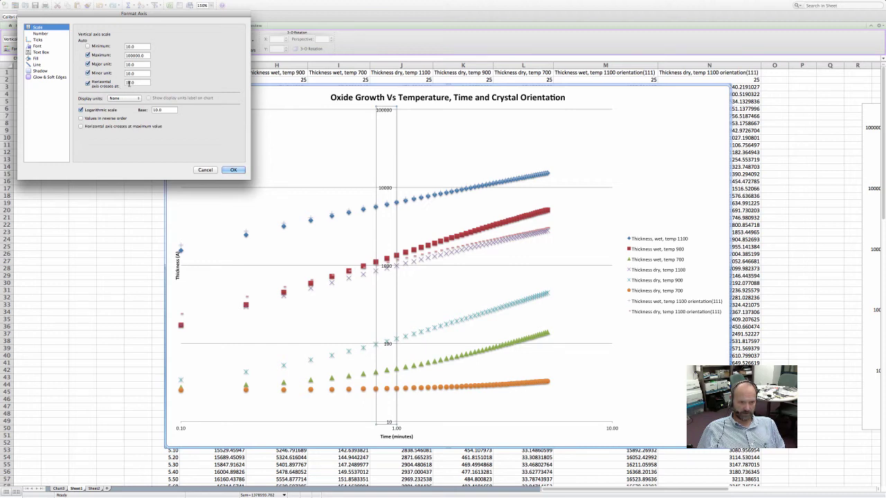
pyautogui.click(129, 82)
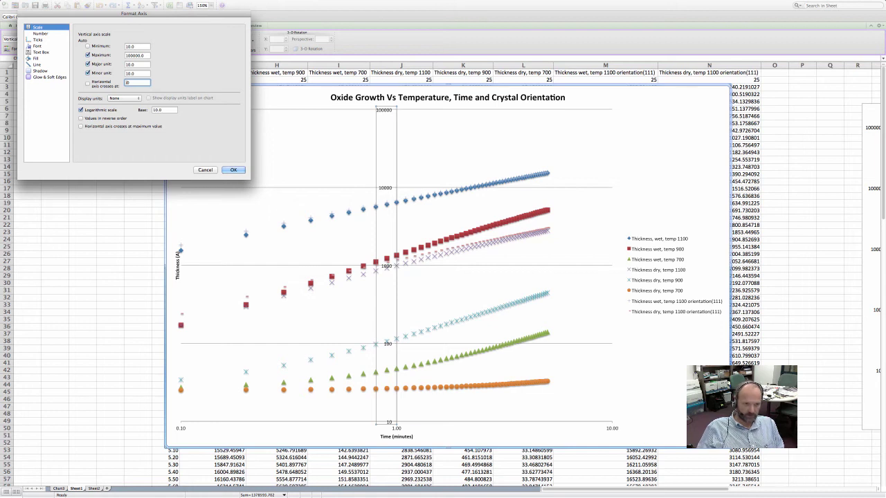
pyautogui.write('.10')
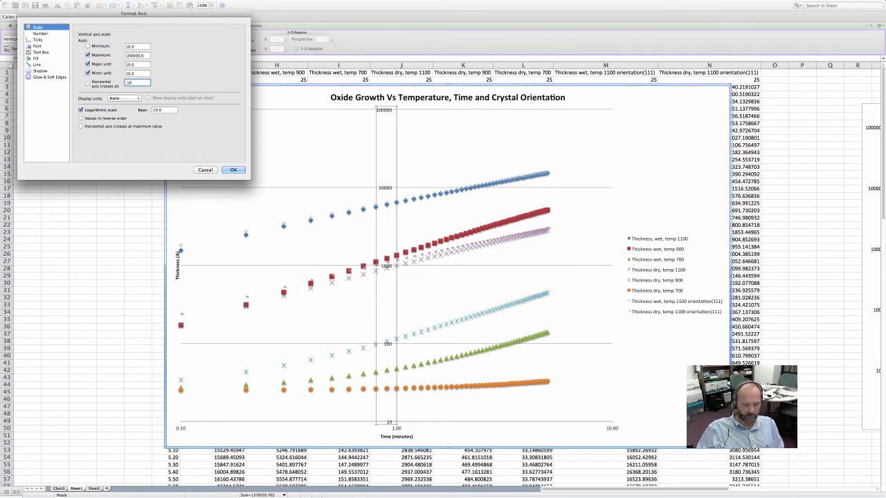
pyautogui.doubleClick(149, 83)
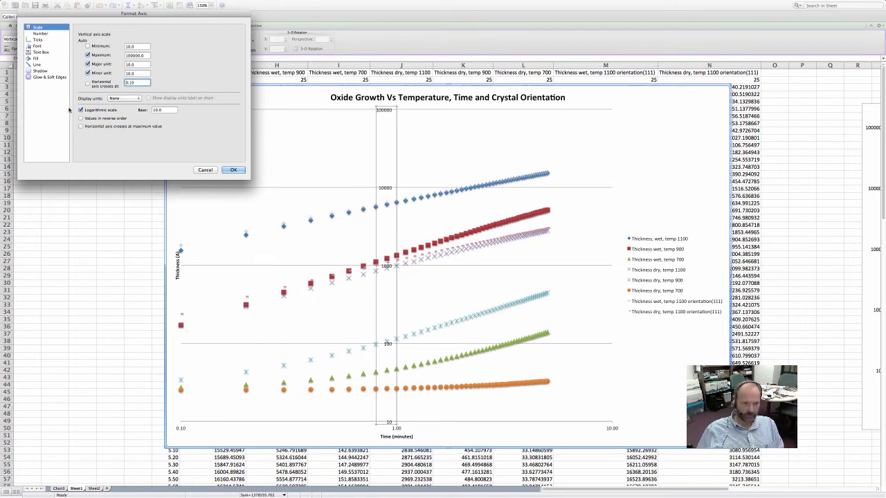
pyautogui.click(232, 169)
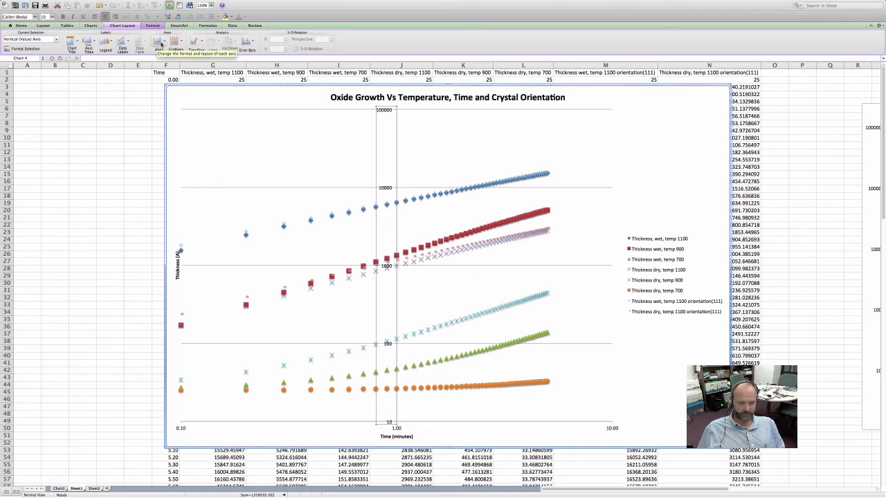
pyautogui.click(159, 42)
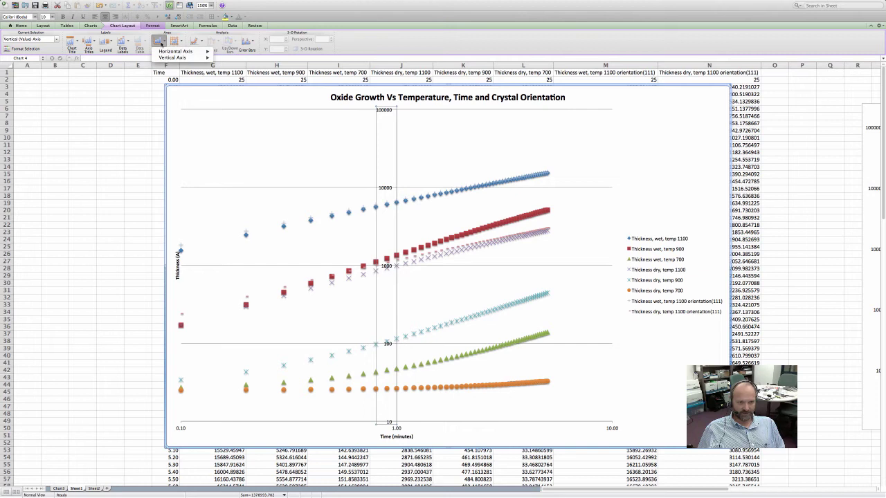
pyautogui.moveTo(167, 60)
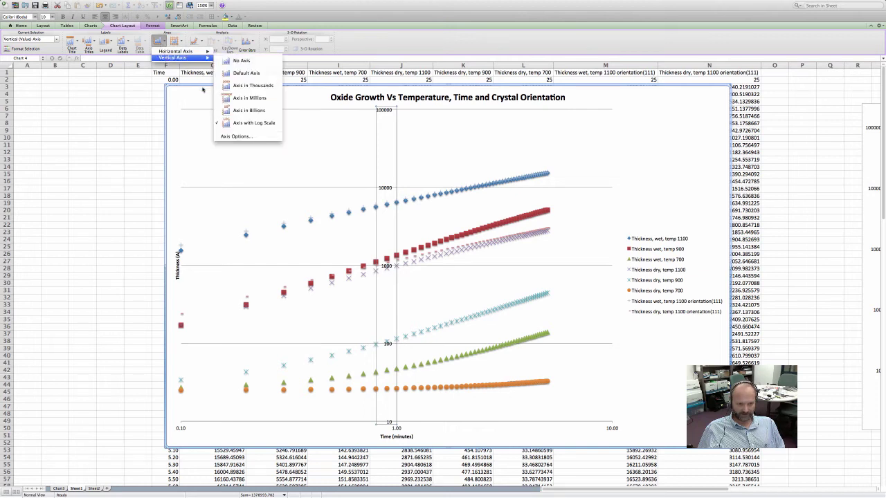
pyautogui.click(231, 138)
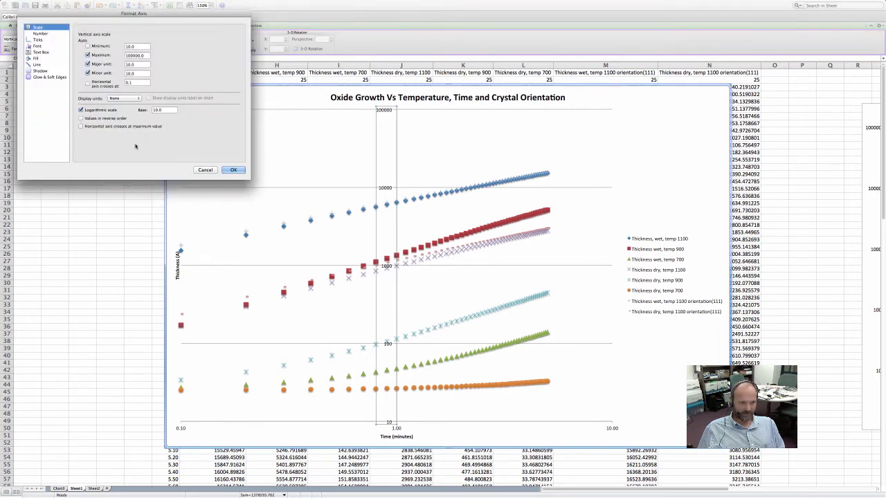
pyautogui.click(87, 83)
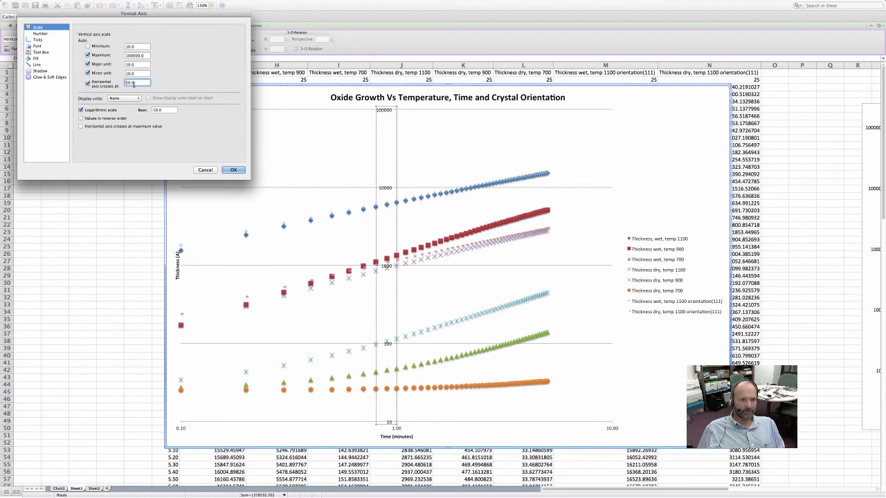
pyautogui.click(87, 54)
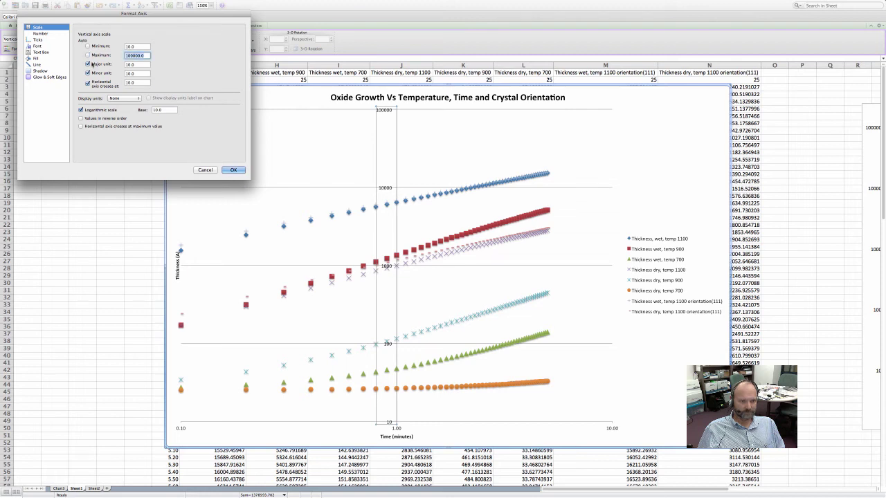
pyautogui.click(87, 64)
pyautogui.click(88, 73)
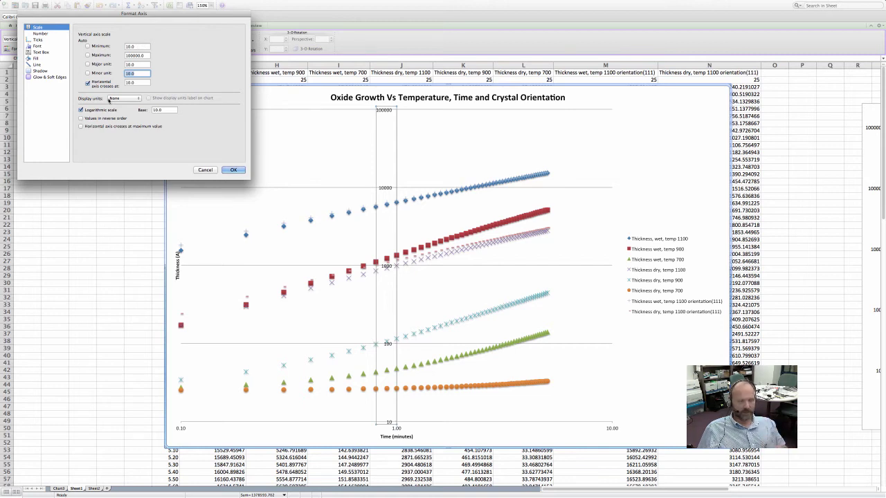
pyautogui.click(205, 170)
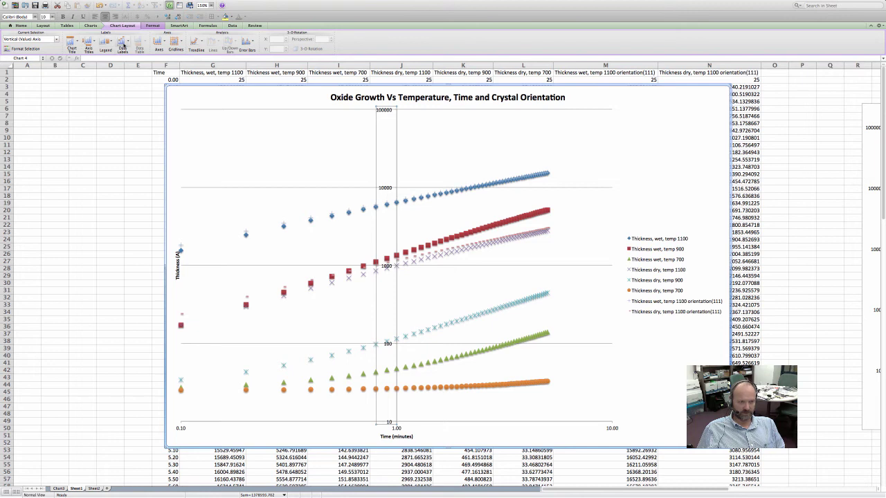
# Re-enter .1 as the horizontal axis crossing value in the vertical thickness axis scale options
pyautogui.click(157, 43)
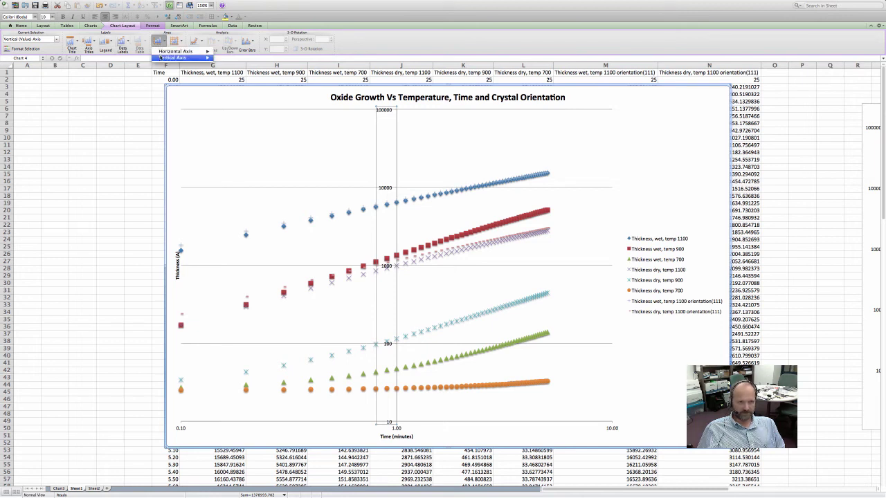
pyautogui.moveTo(161, 57)
pyautogui.click(234, 137)
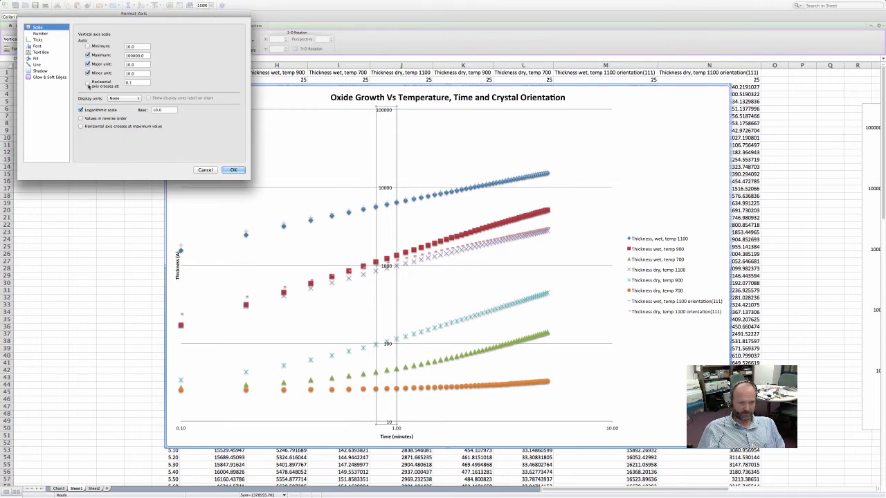
pyautogui.click(88, 84)
pyautogui.click(147, 89)
pyautogui.press('BackSpace')
pyautogui.press('BackSpace')
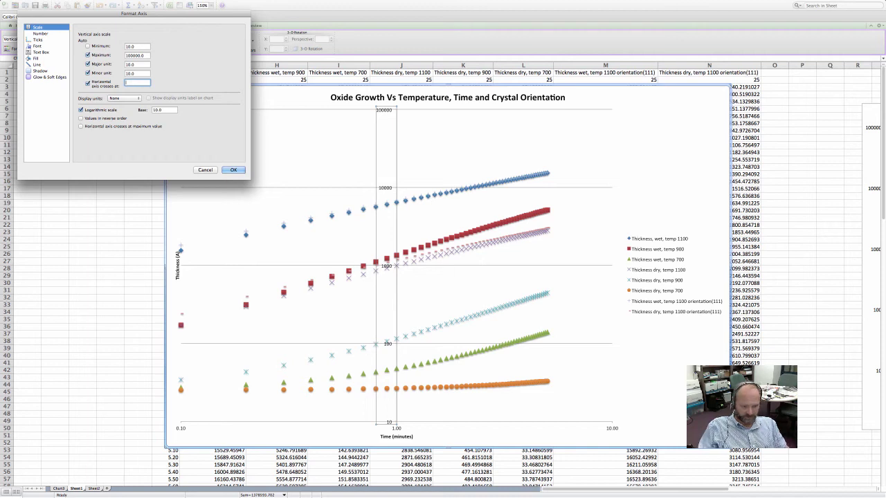
pyautogui.press('BackSpace')
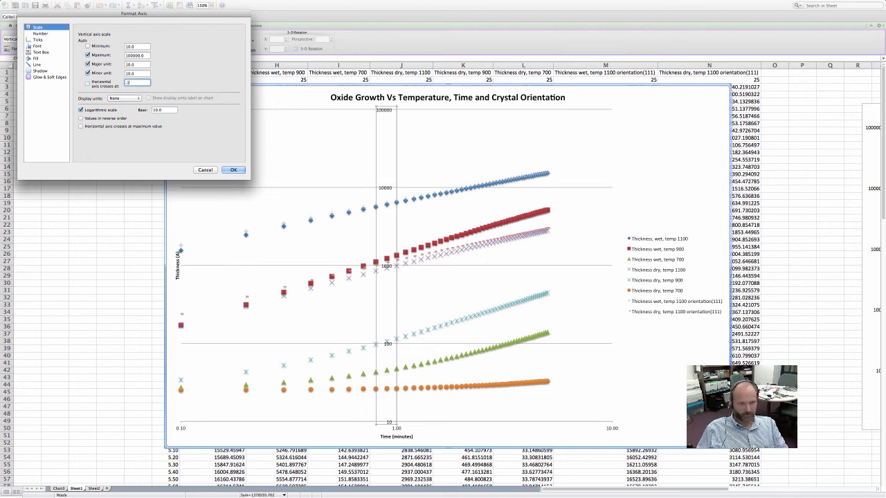
pyautogui.click(234, 171)
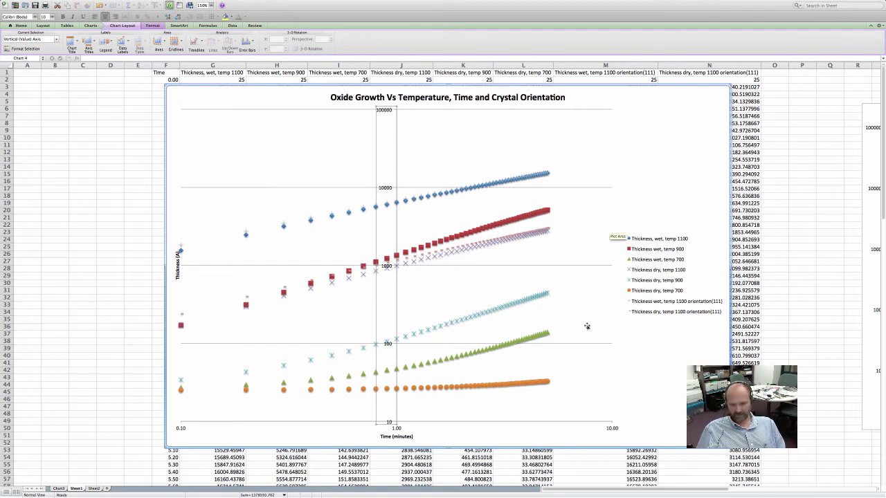
pyautogui.scroll(-5, 569, 388)
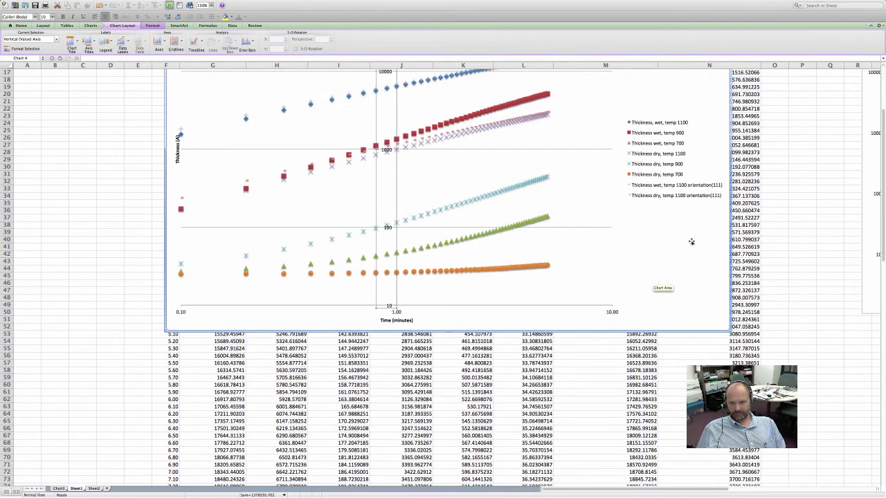
pyautogui.scroll(5, 588, 232)
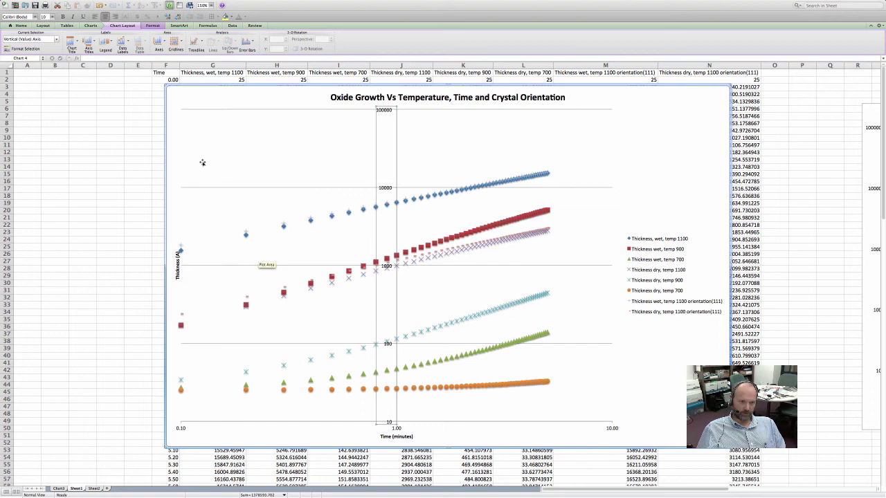
pyautogui.doubleClick(387, 172)
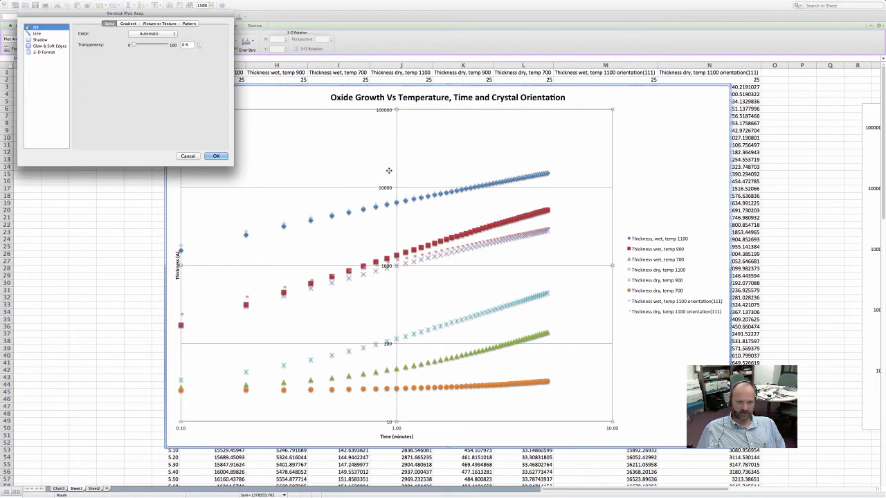
pyautogui.click(182, 155)
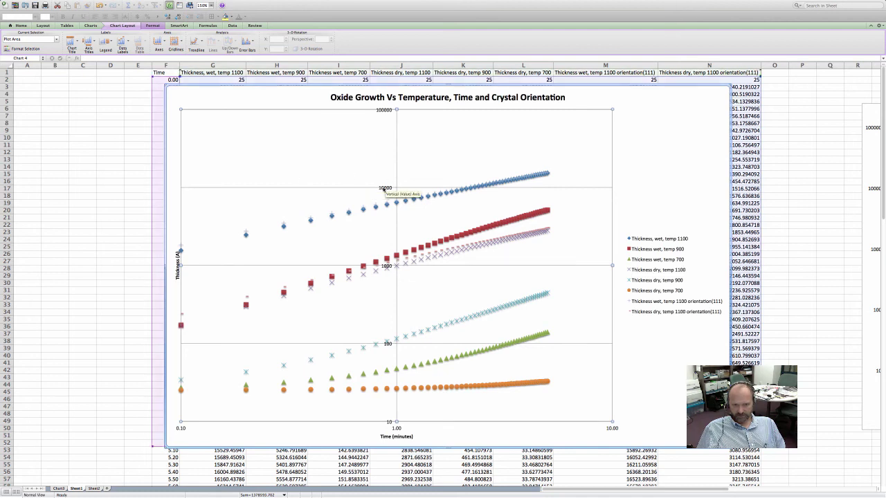
# Set the minor tick mark type of the vertical thickness axis to Cross
pyautogui.doubleClick(384, 189)
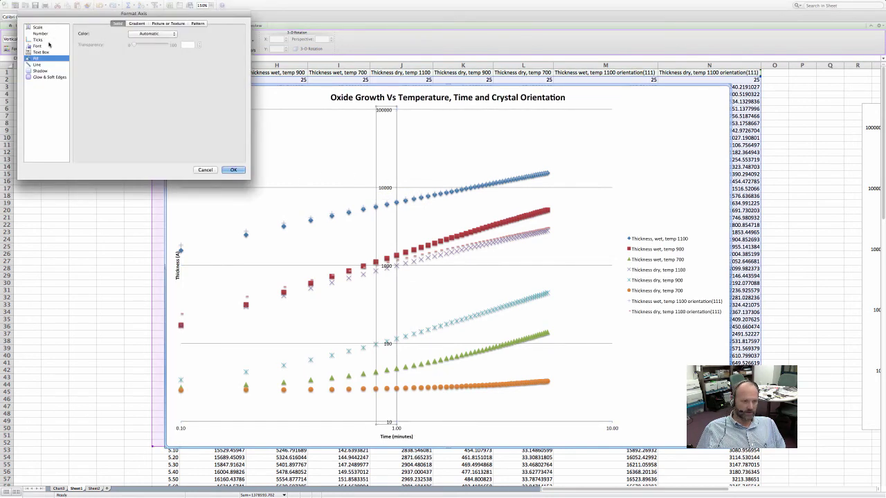
pyautogui.click(39, 40)
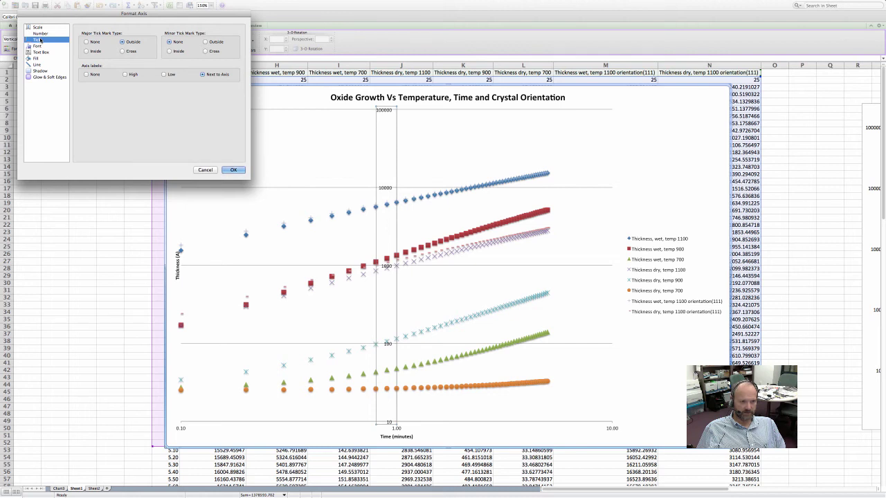
pyautogui.click(206, 51)
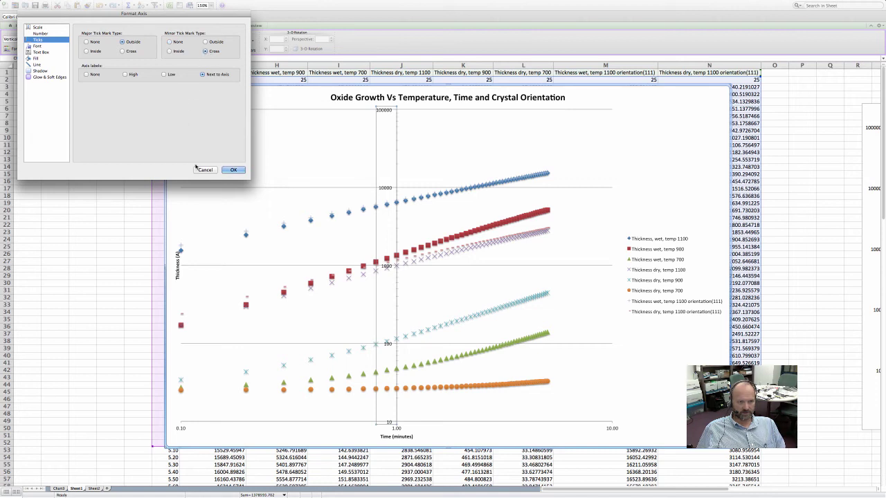
pyautogui.click(233, 169)
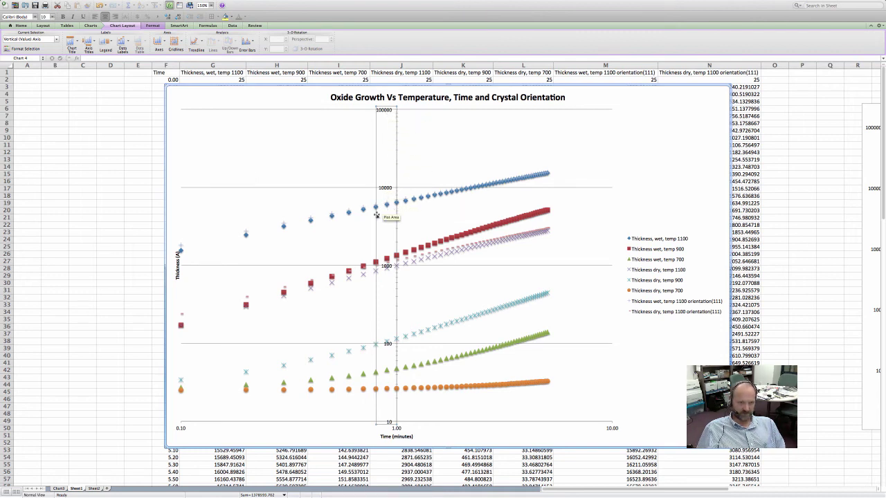
# Set both the vertical and the horizontal gridlines of the chart to minor gridlines
pyautogui.click(175, 42)
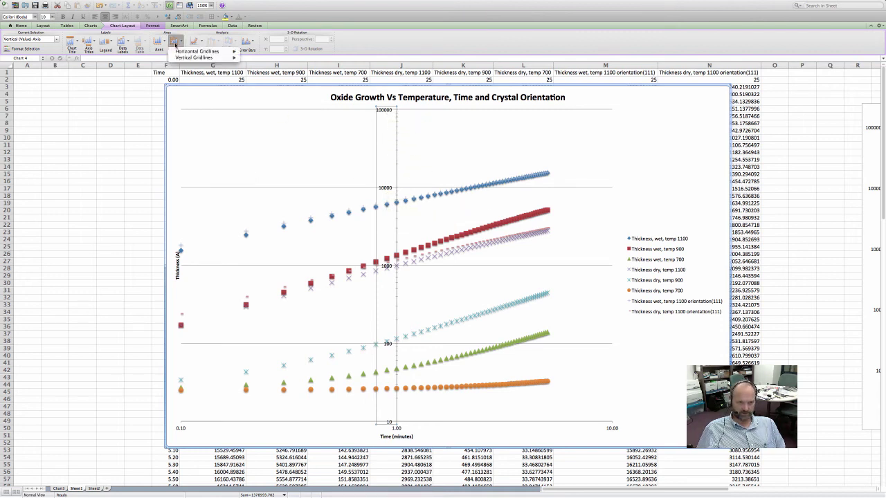
pyautogui.moveTo(182, 58)
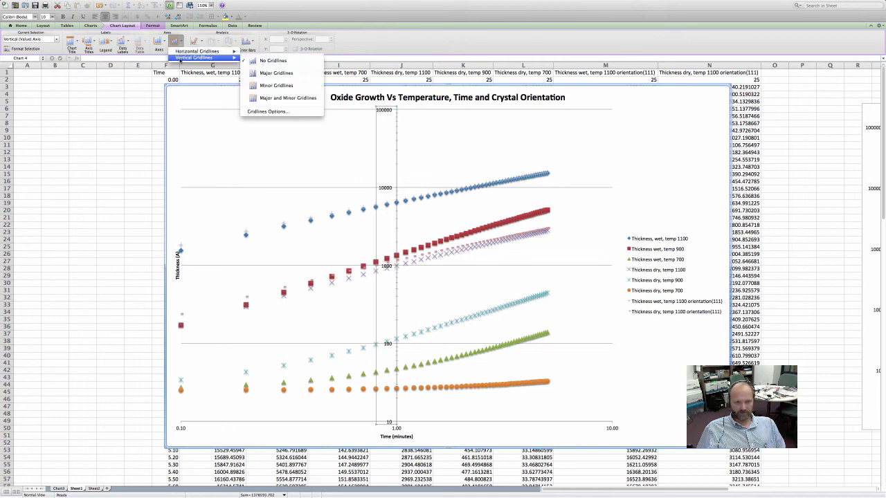
pyautogui.click(268, 85)
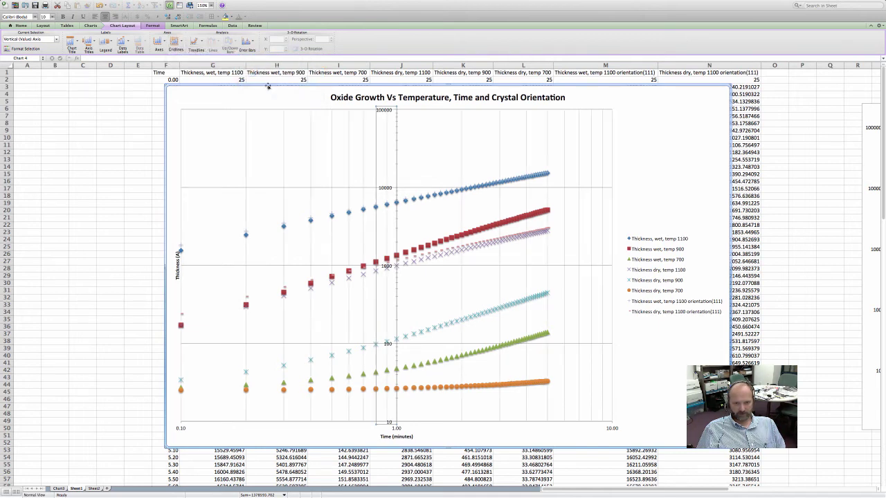
pyautogui.click(175, 42)
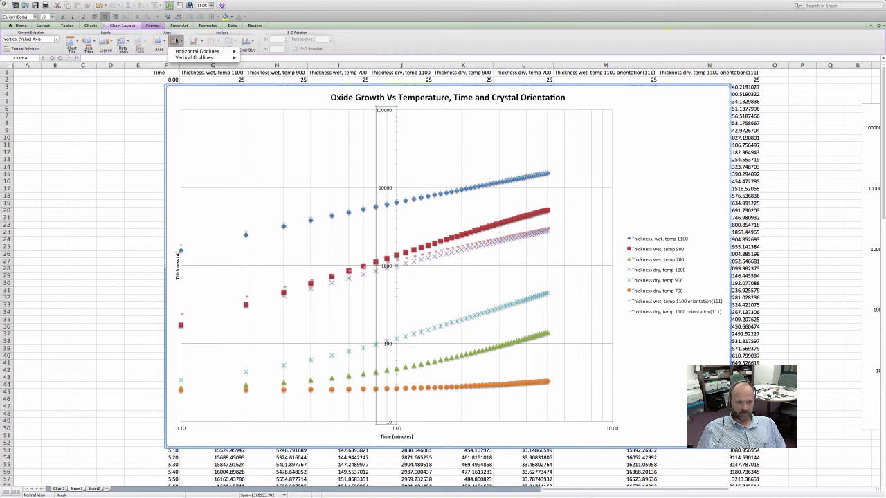
pyautogui.moveTo(186, 52)
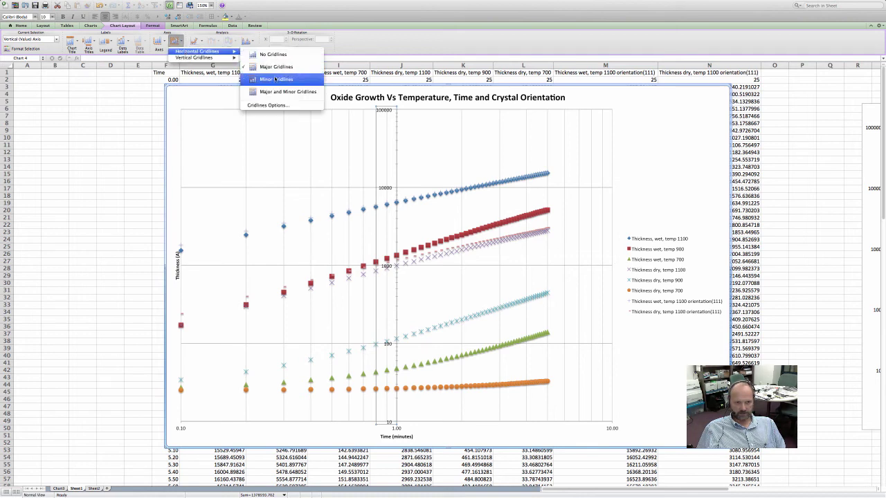
pyautogui.click(275, 79)
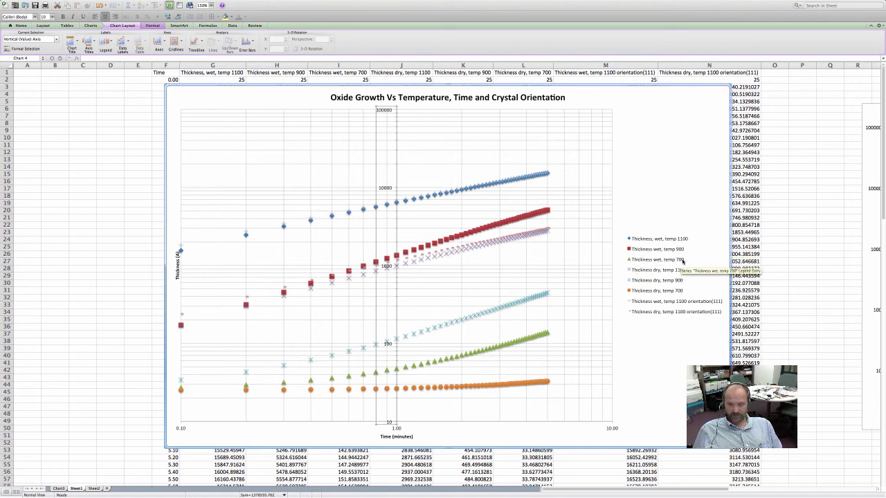
# Place the chart legend at the bottom of the oxide growth chart
pyautogui.click(649, 262)
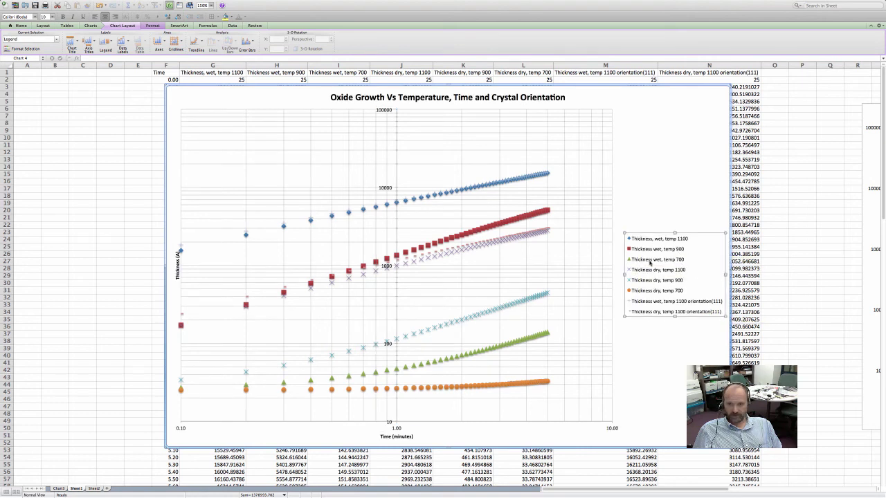
pyautogui.rightClick(649, 262)
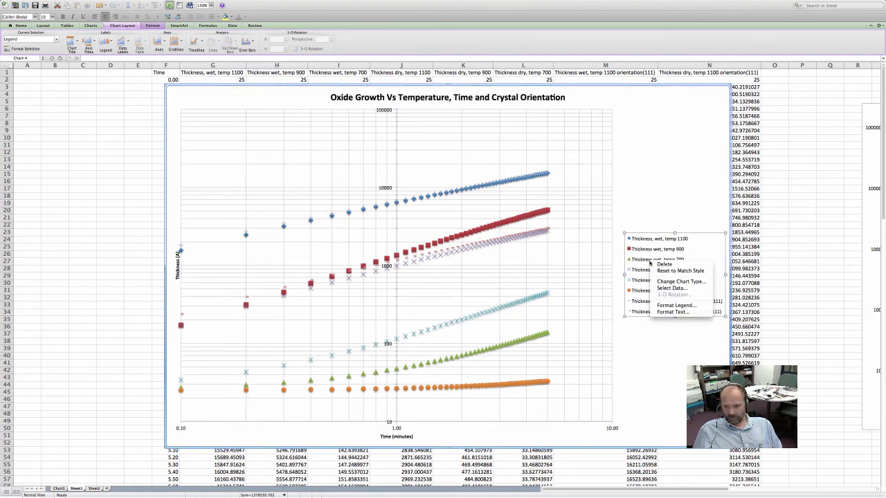
pyautogui.click(673, 305)
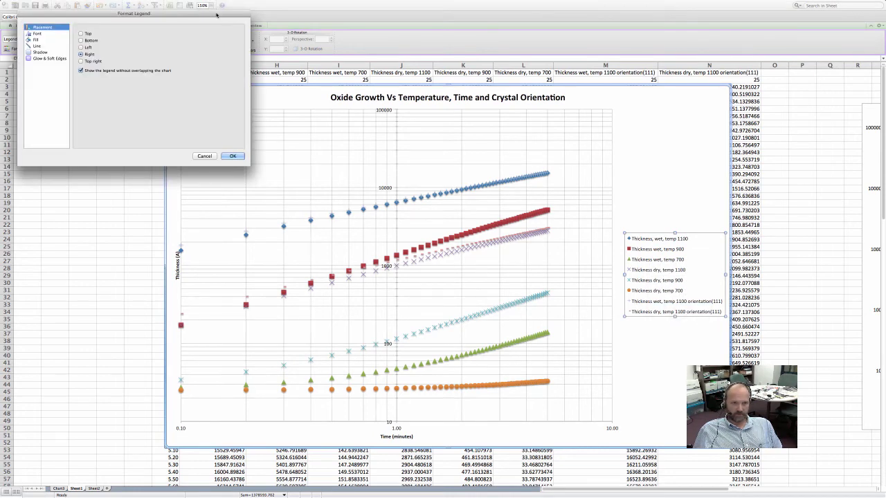
pyautogui.moveTo(216, 14); pyautogui.dragTo(229, 130)
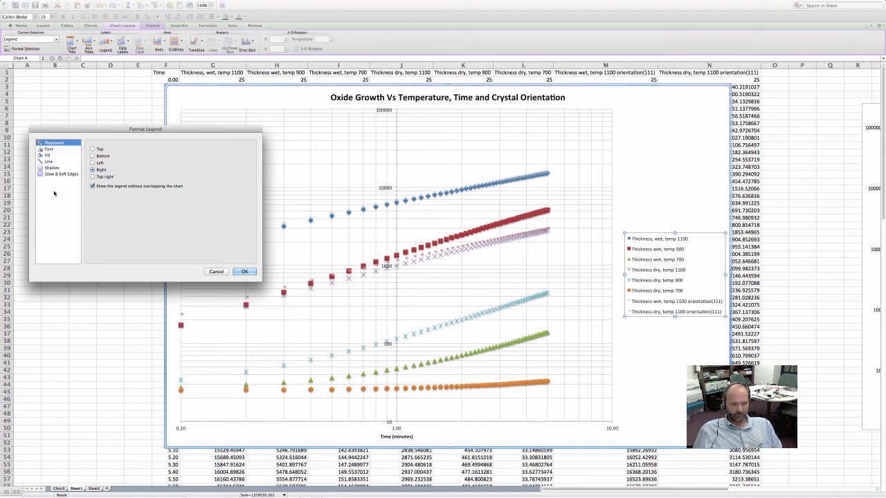
pyautogui.click(102, 157)
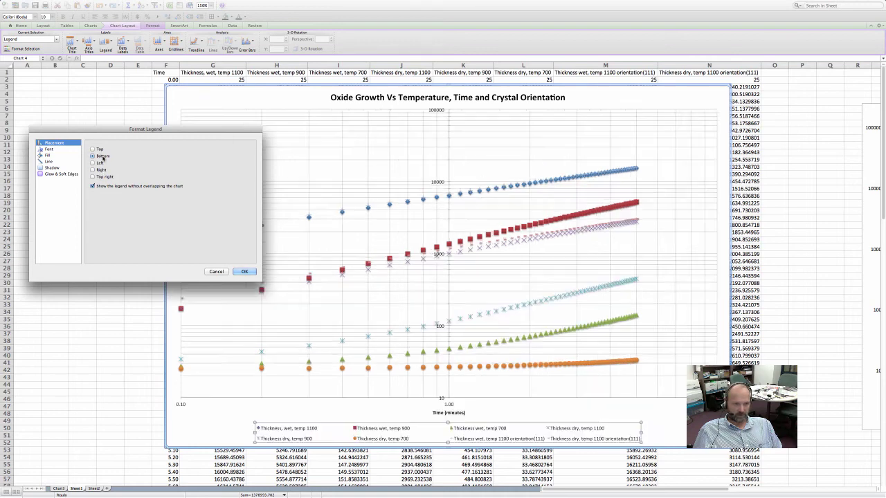
pyautogui.click(245, 274)
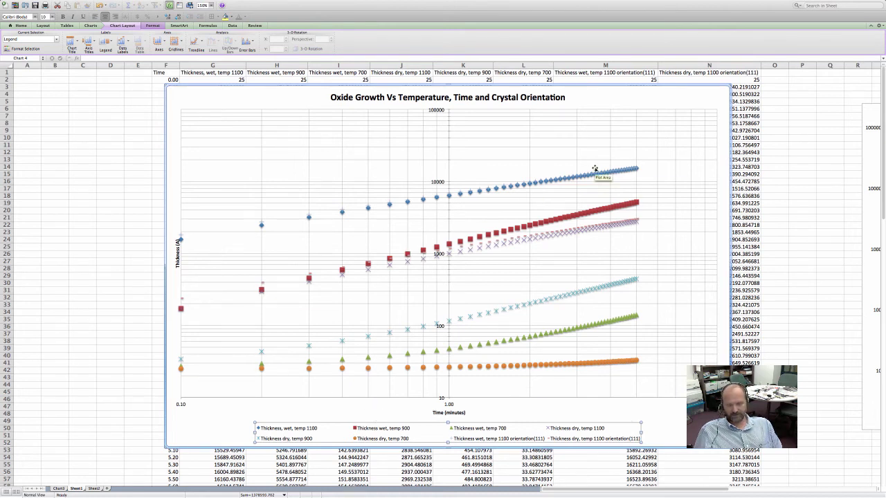
# Give the "Thickness dry, temp 1100" data series a solid black connecting line with 71% transparency
pyautogui.click(309, 279)
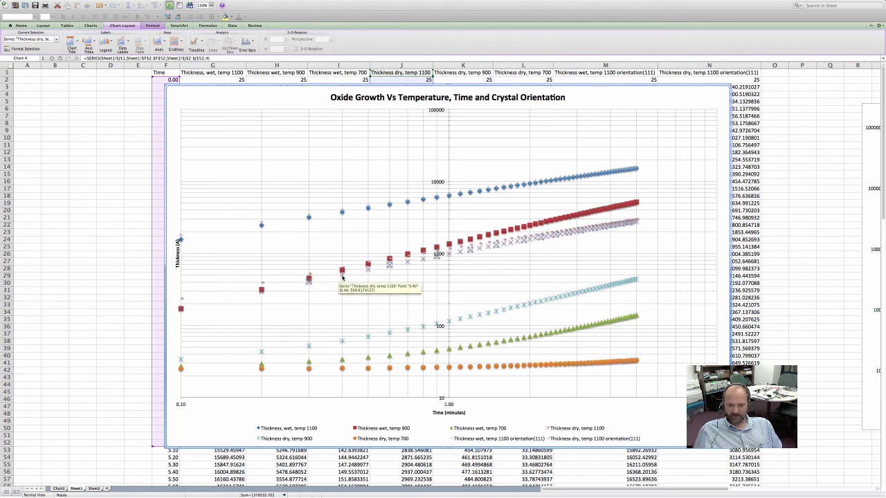
pyautogui.rightClick(342, 278)
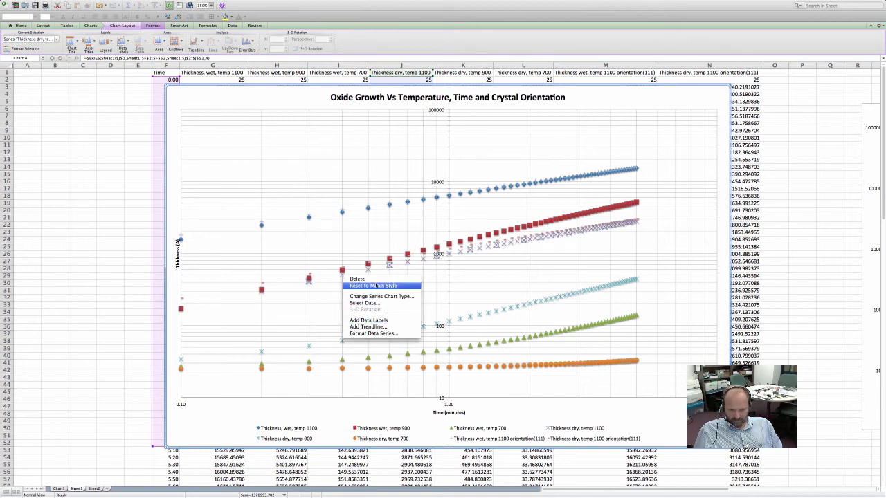
pyautogui.click(374, 333)
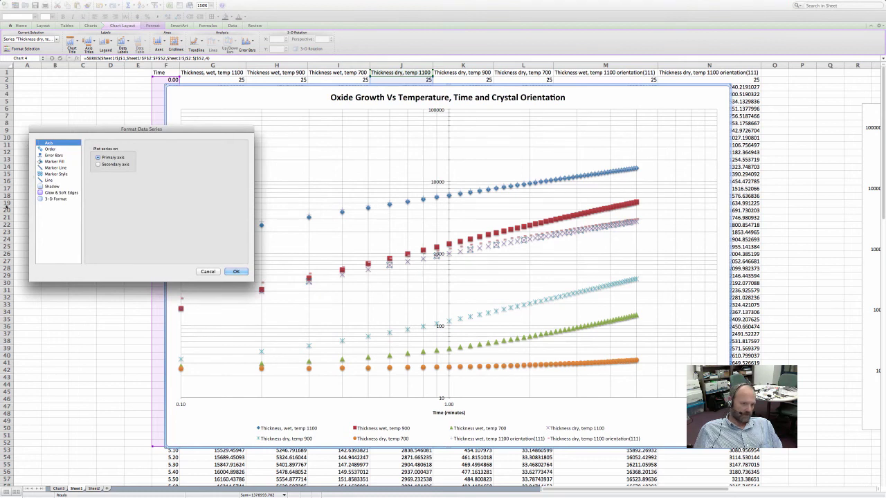
pyautogui.click(47, 180)
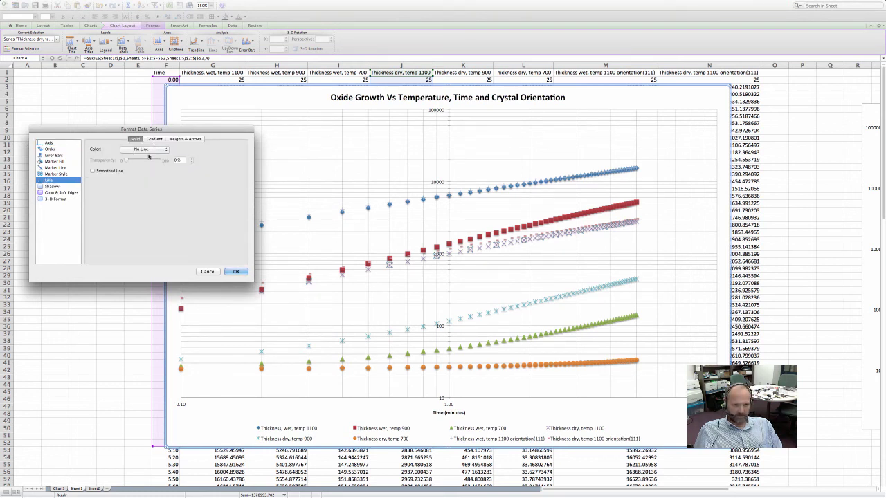
pyautogui.click(147, 150)
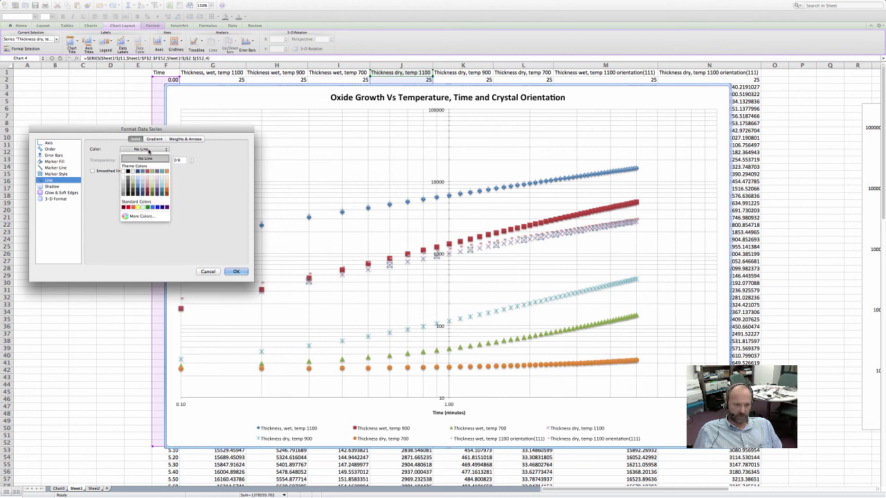
pyautogui.click(128, 171)
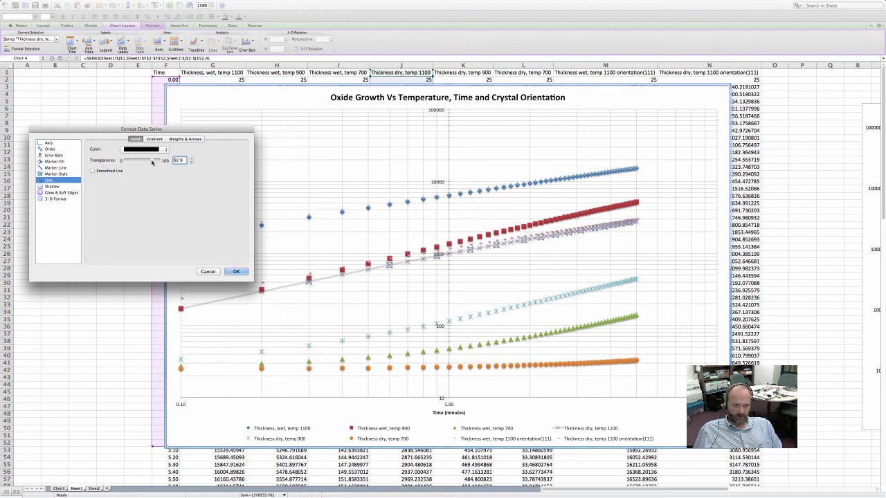
pyautogui.moveTo(149, 163)
pyautogui.mouseDown()
pyautogui.moveTo(108, 163)
pyautogui.moveTo(147, 158)
pyautogui.mouseUp()
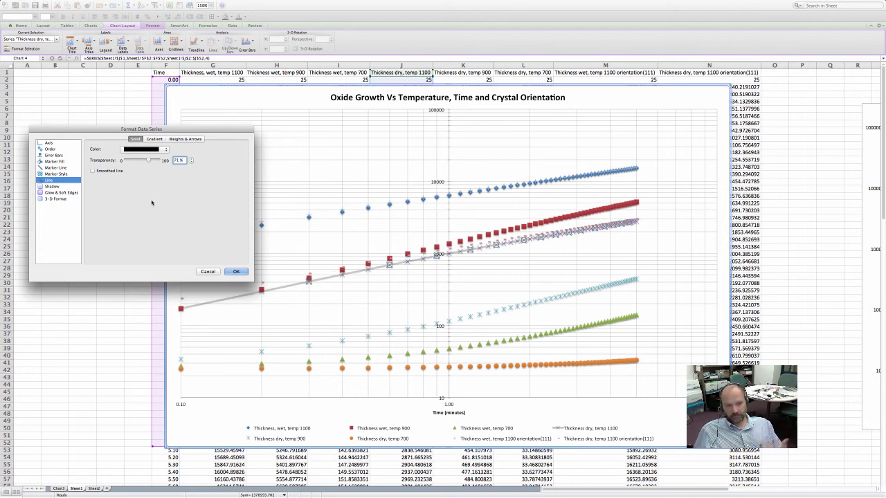
# Reduce the weight of the dry 1100 series line to 2 pt
pyautogui.click(155, 139)
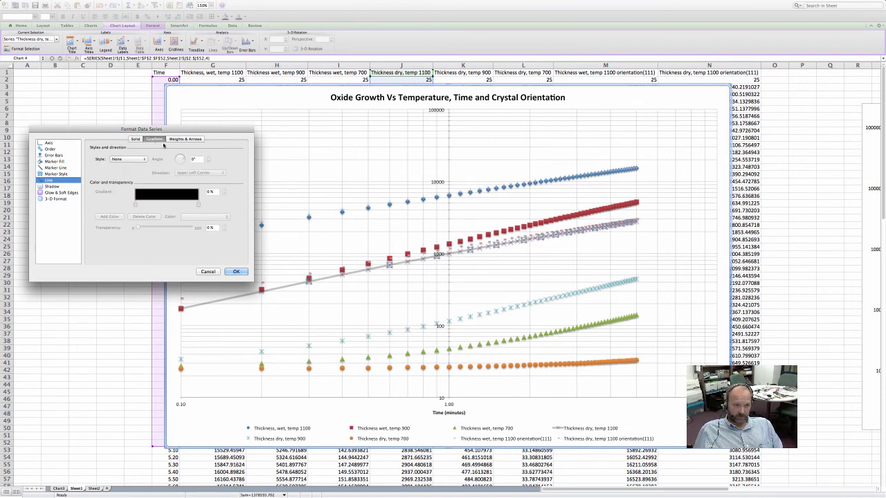
pyautogui.click(181, 139)
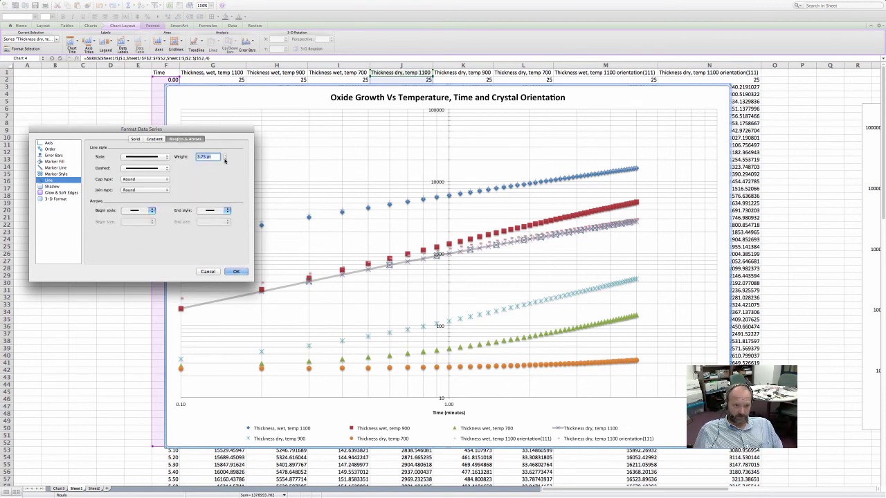
pyautogui.click(224, 158)
pyautogui.click(225, 158)
pyautogui.click(224, 158)
pyautogui.click(225, 159)
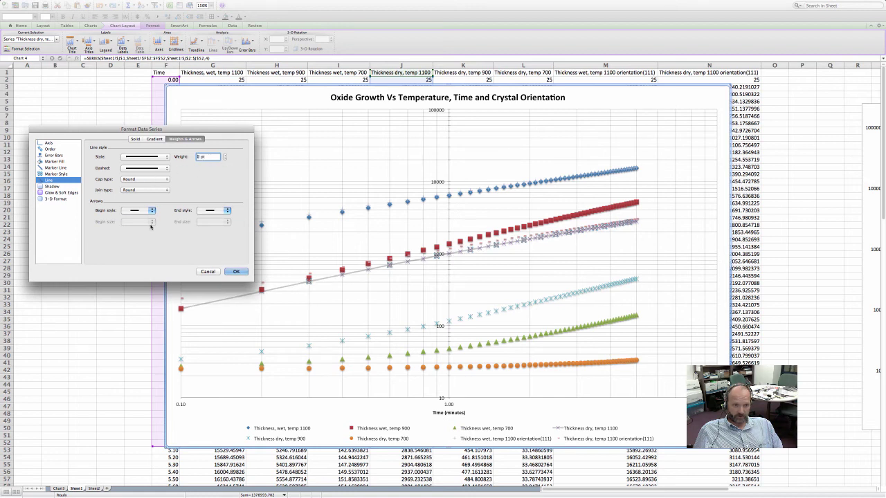
# Change the dry 1100 series line to a dashed pattern, apply the formatting and deselect the chart
pyautogui.click(156, 170)
pyautogui.click(144, 184)
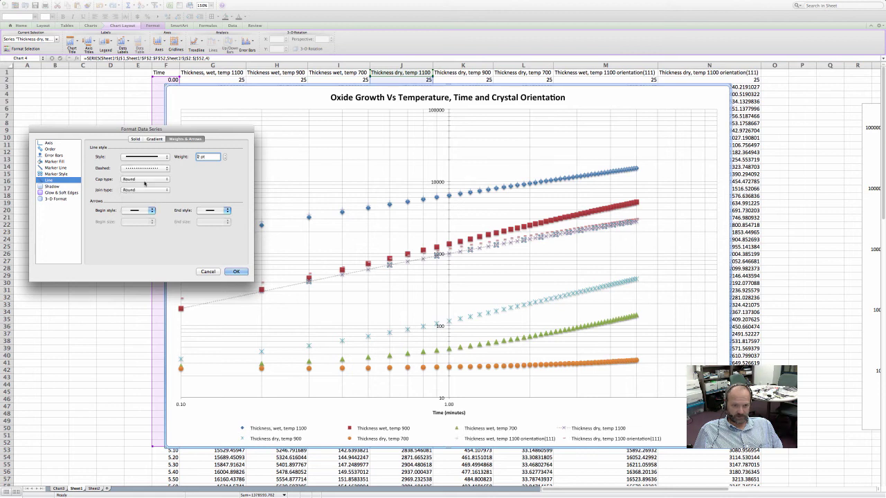
pyautogui.click(164, 169)
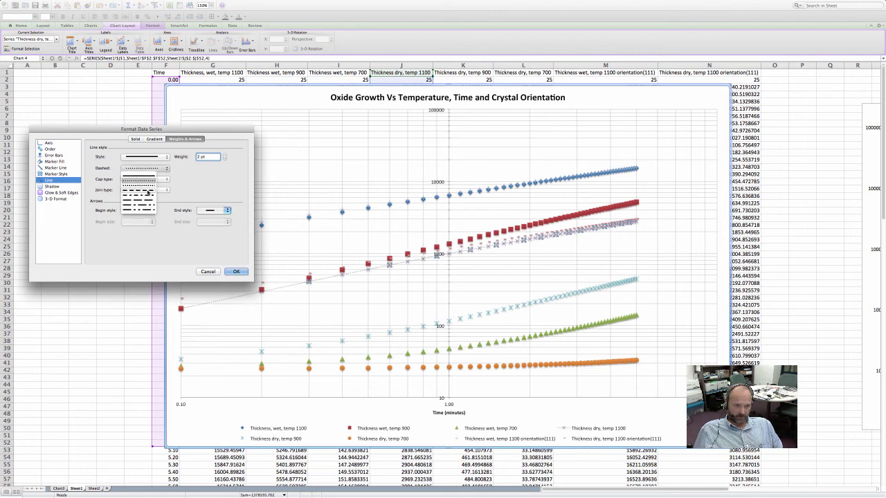
pyautogui.click(147, 191)
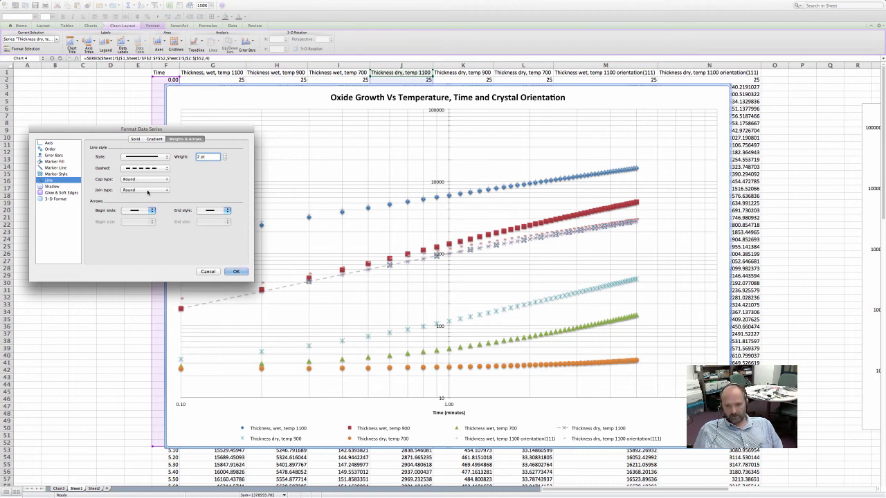
pyautogui.click(239, 273)
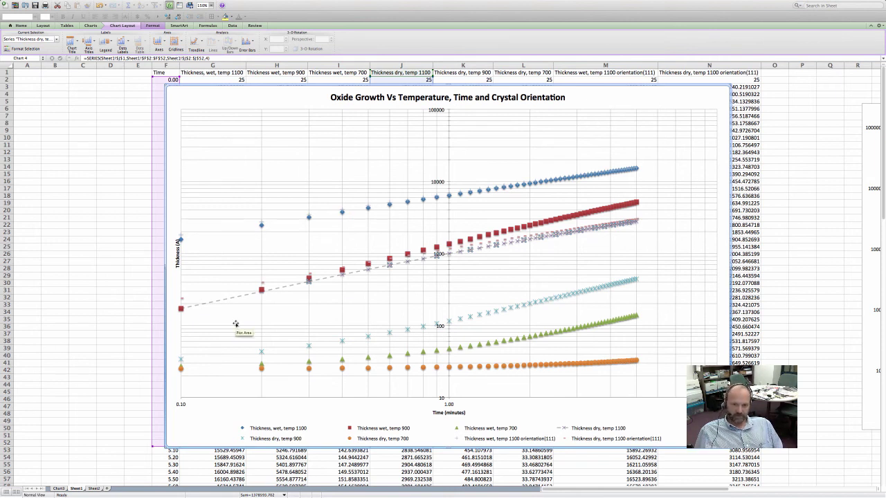
pyautogui.click(37, 269)
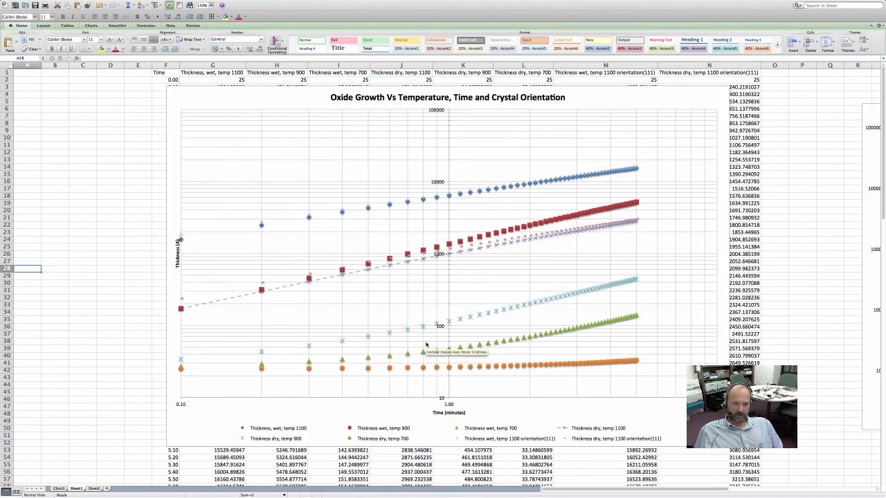
# Copy the whole oxide growth chart and dismiss the log-scale warning
pyautogui.click(308, 93)
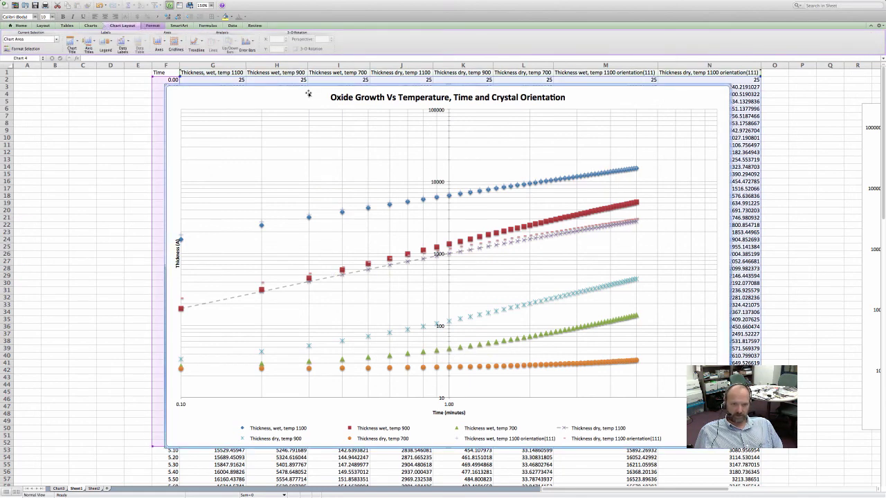
pyautogui.rightClick(308, 93)
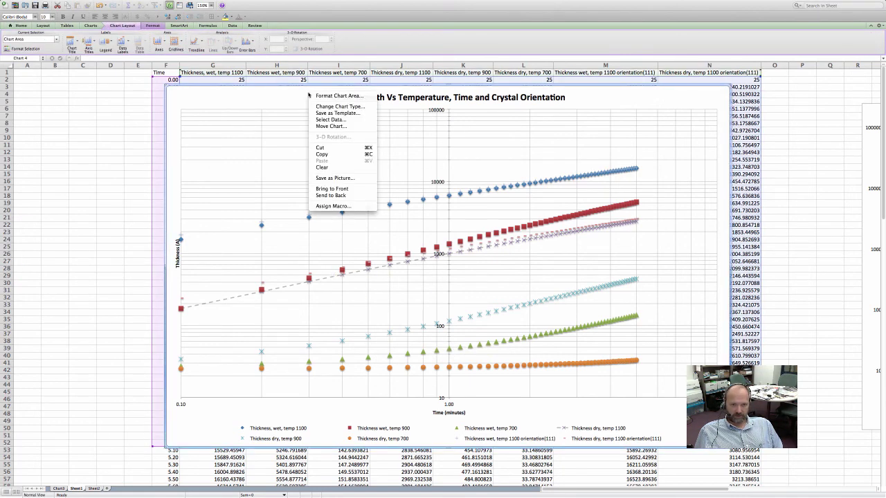
pyautogui.click(326, 154)
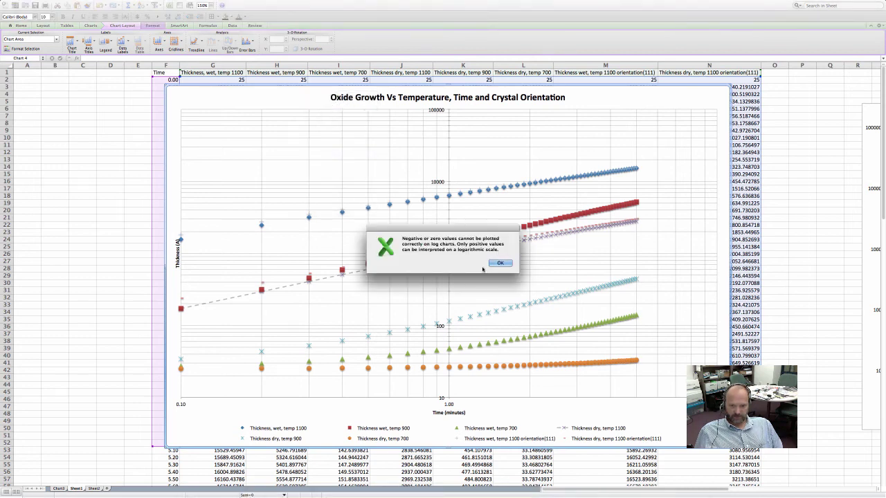
pyautogui.click(499, 263)
# Switch to Word and create a blank document from the document gallery
pyautogui.moveTo(500, 493)
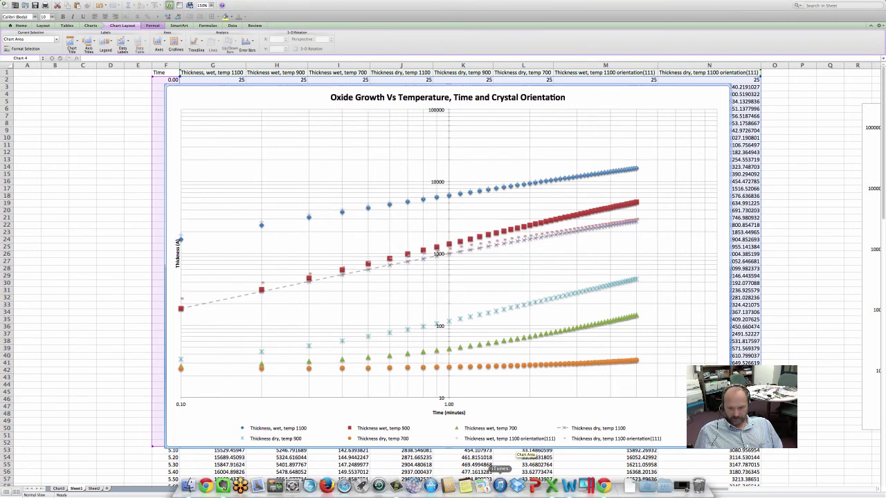
pyautogui.click(569, 487)
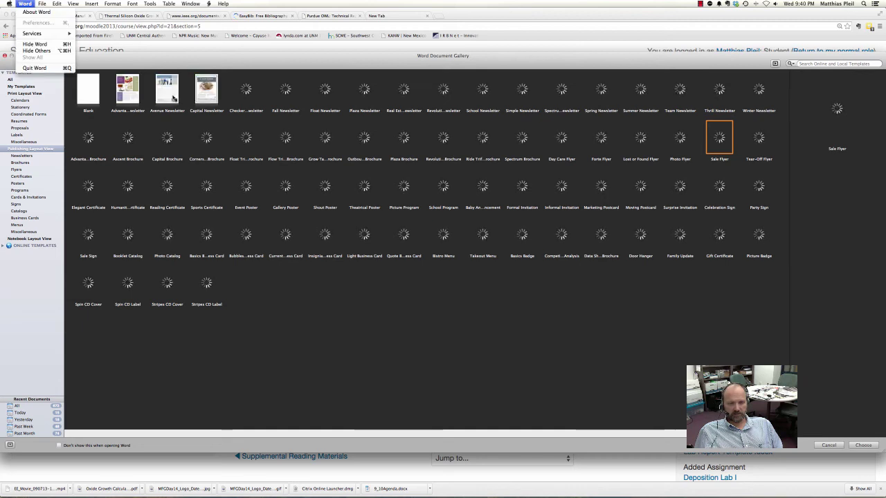
pyautogui.click(93, 96)
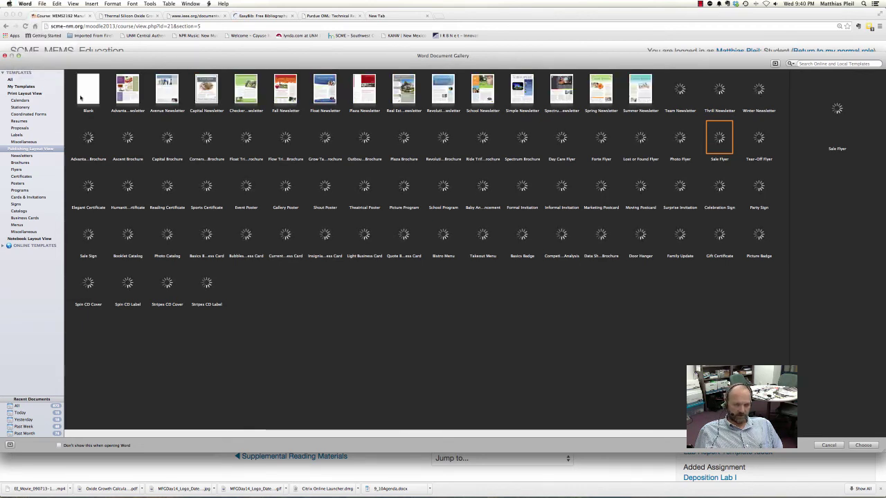
pyautogui.click(89, 91)
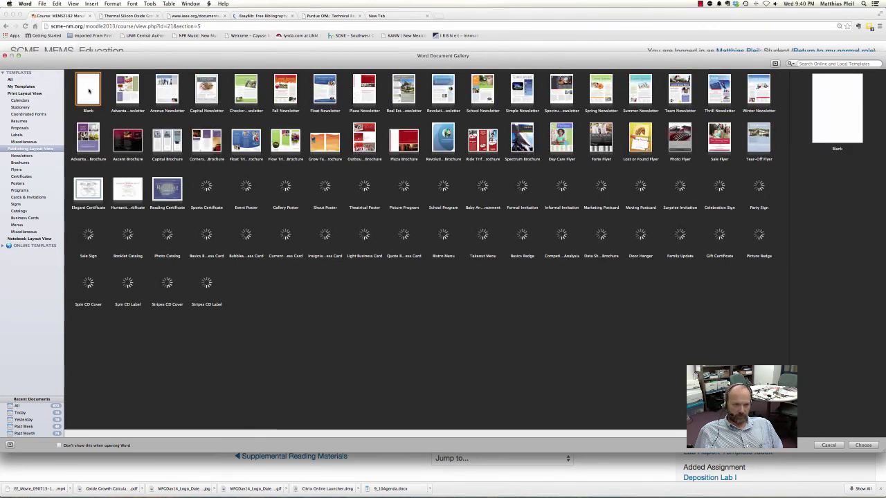
pyautogui.doubleClick(89, 91)
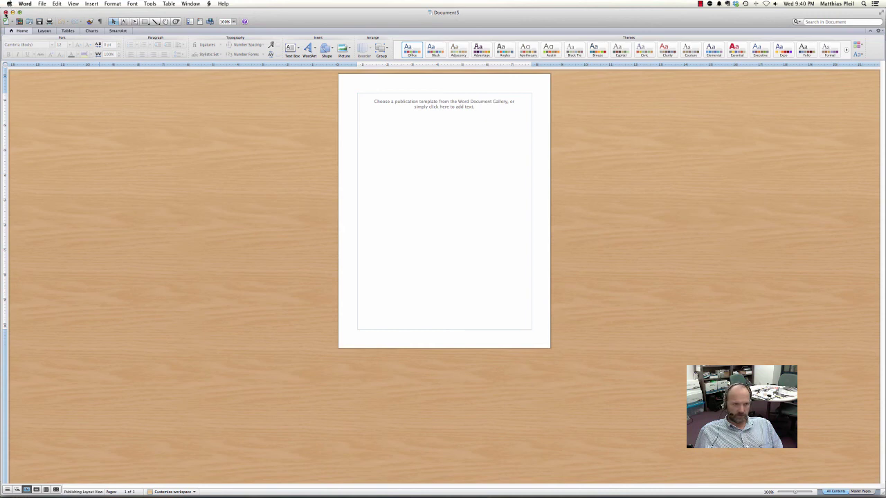
# Change the blank document's view to Draft and finally to Print Layout
pyautogui.click(74, 4)
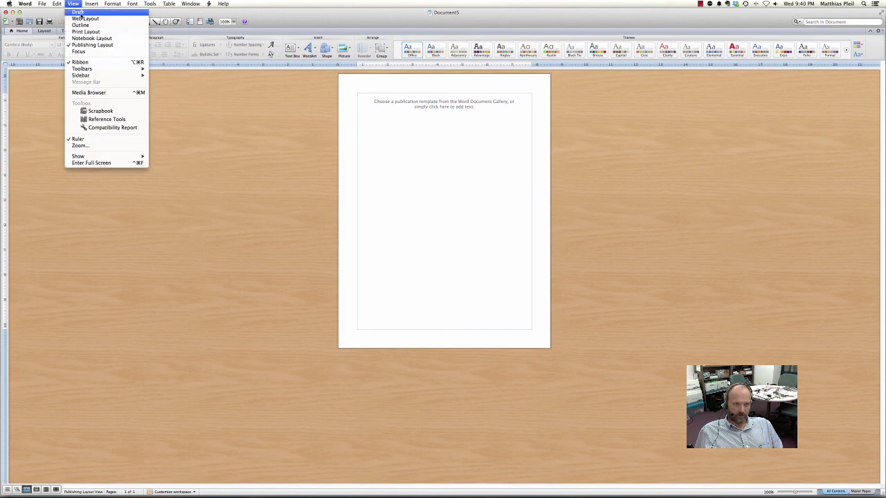
pyautogui.click(80, 12)
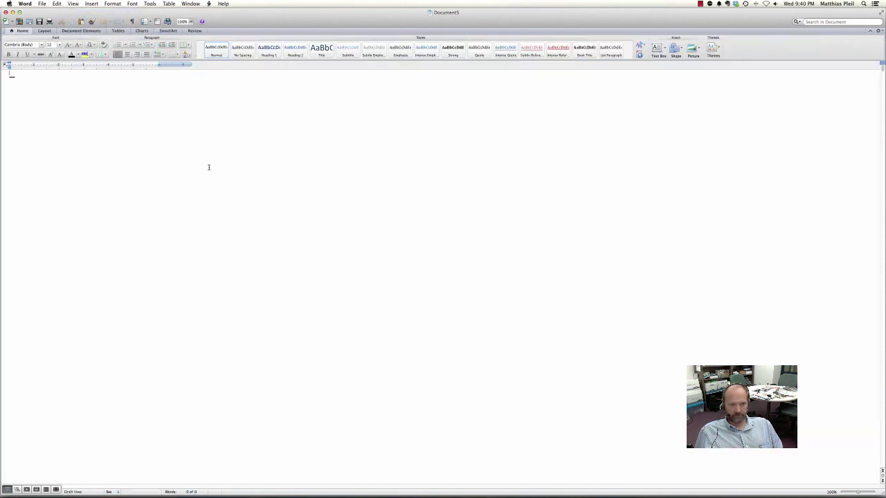
pyautogui.click(73, 4)
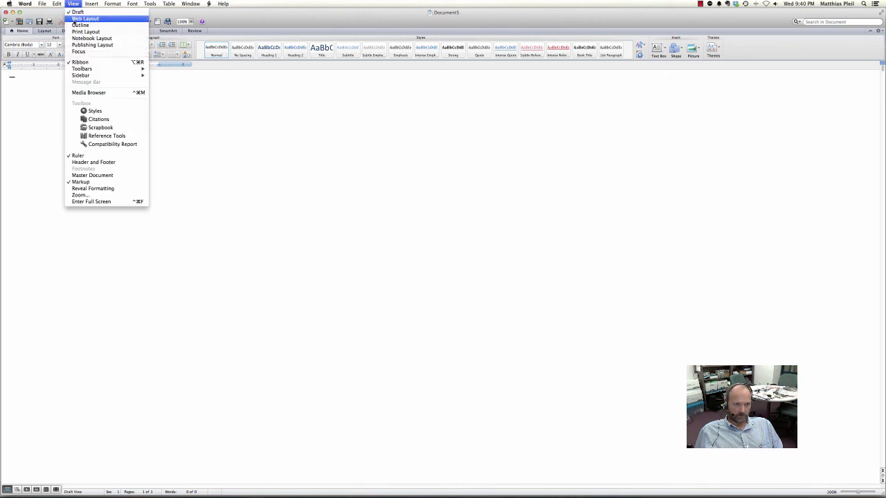
pyautogui.click(75, 32)
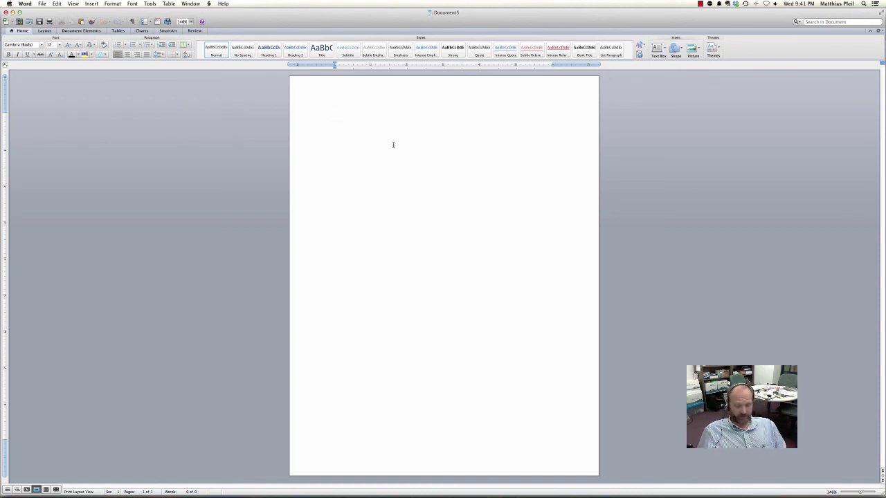
# Paste the copied oxide growth chart into the blank document as a PDF and enlarge it to reach the page's right edge
pyautogui.click(42, 4)
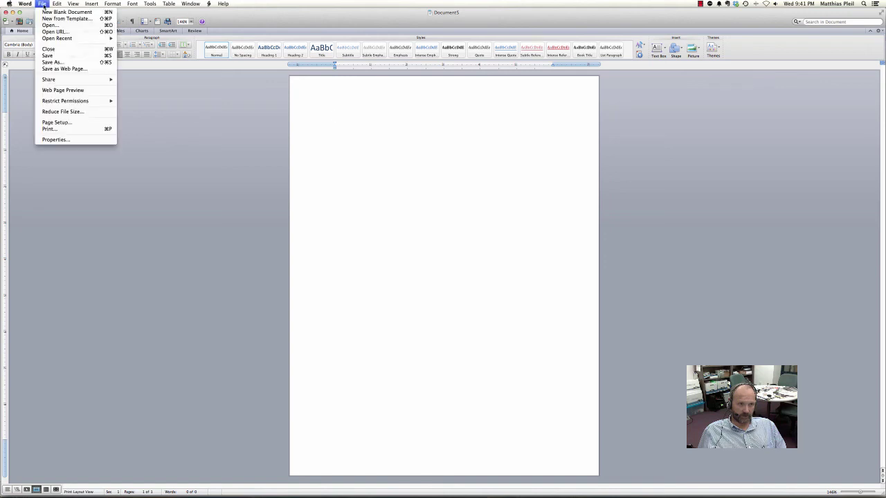
pyautogui.moveTo(55, 4)
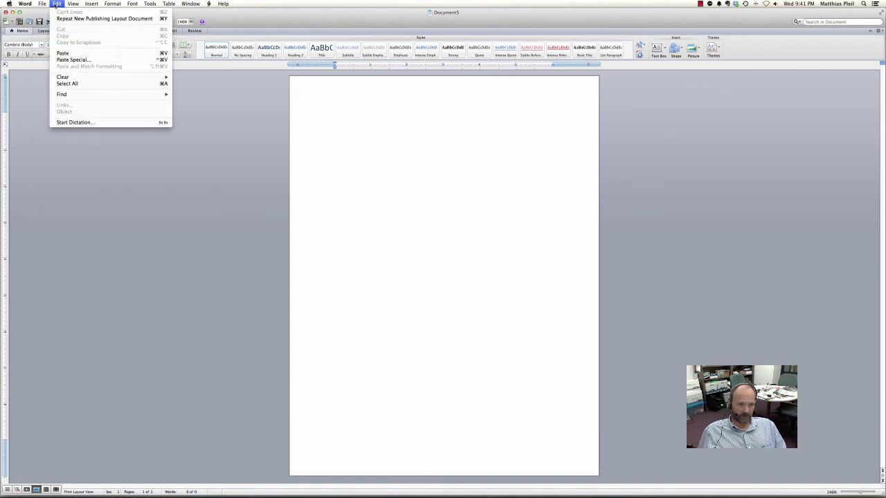
pyautogui.click(72, 60)
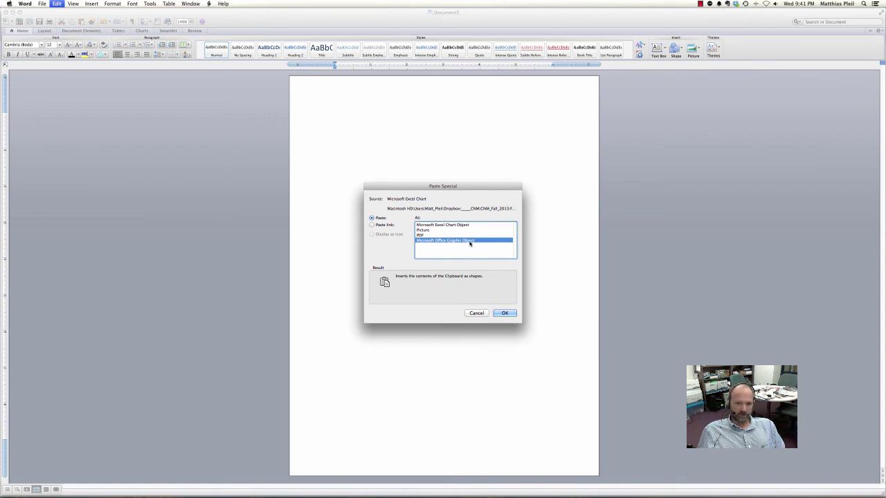
pyautogui.click(421, 236)
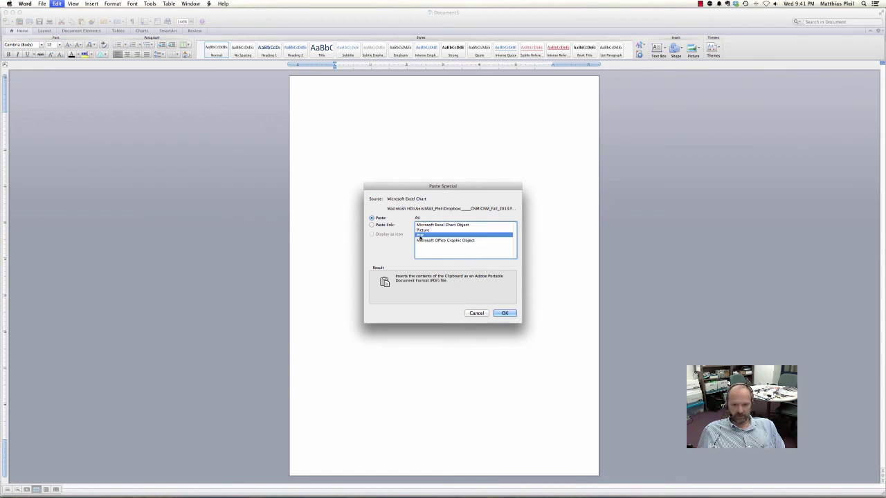
pyautogui.click(497, 314)
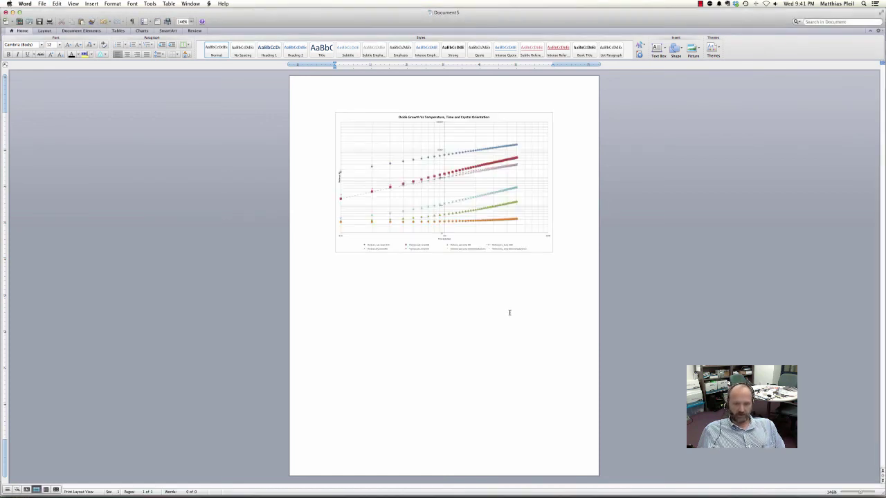
pyautogui.click(360, 124)
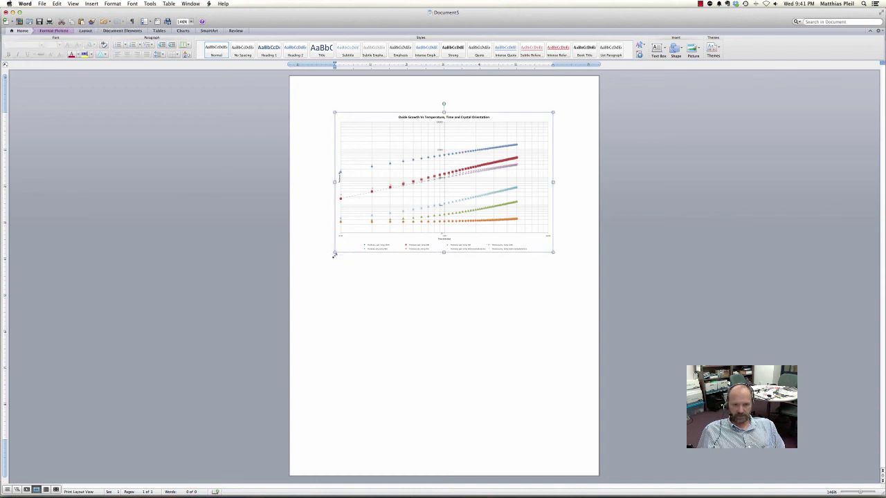
pyautogui.moveTo(332, 253); pyautogui.dragTo(296, 279)
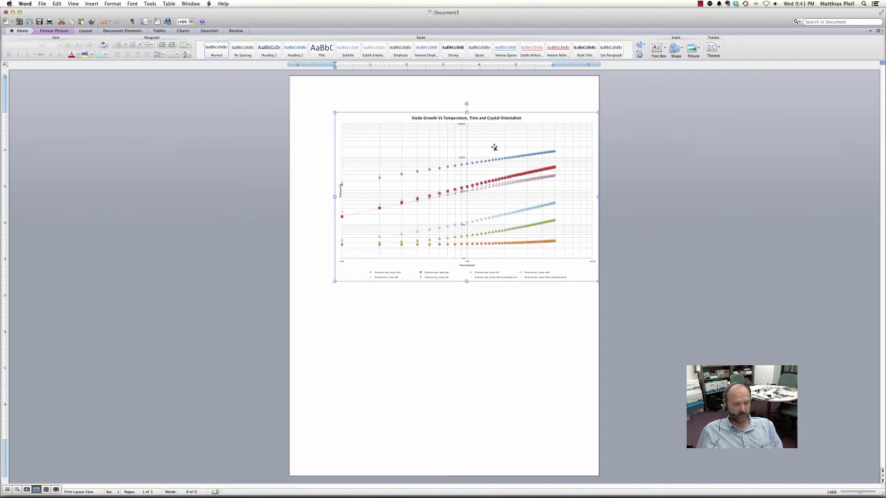
# Switch to Excel, select the title of the oxide growth chart and return to the Word document
pyautogui.press('super+Tab')
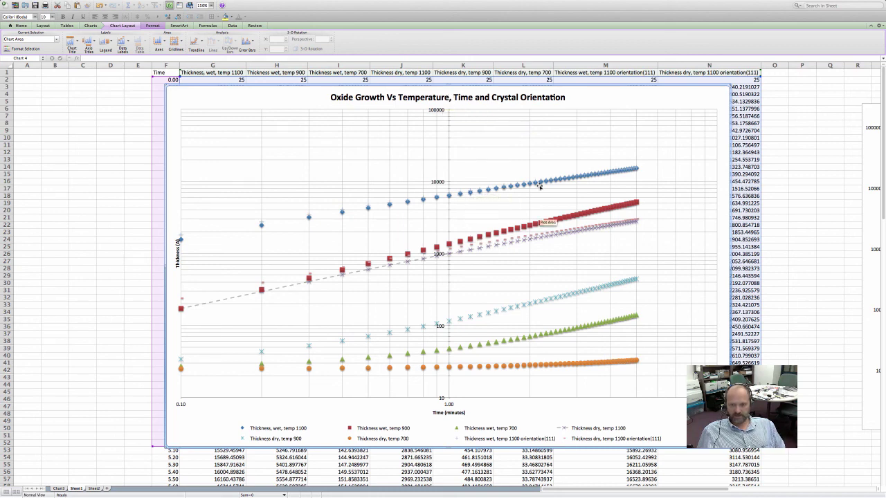
pyautogui.click(498, 97)
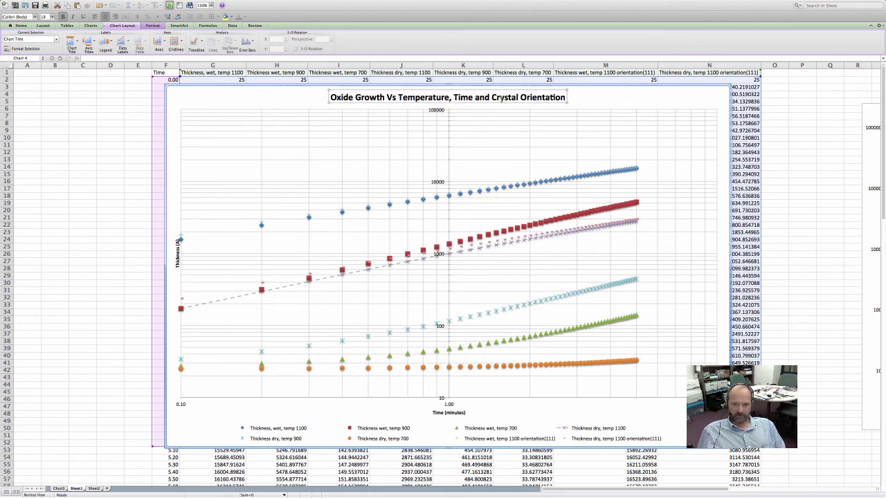
pyautogui.moveTo(448, 491)
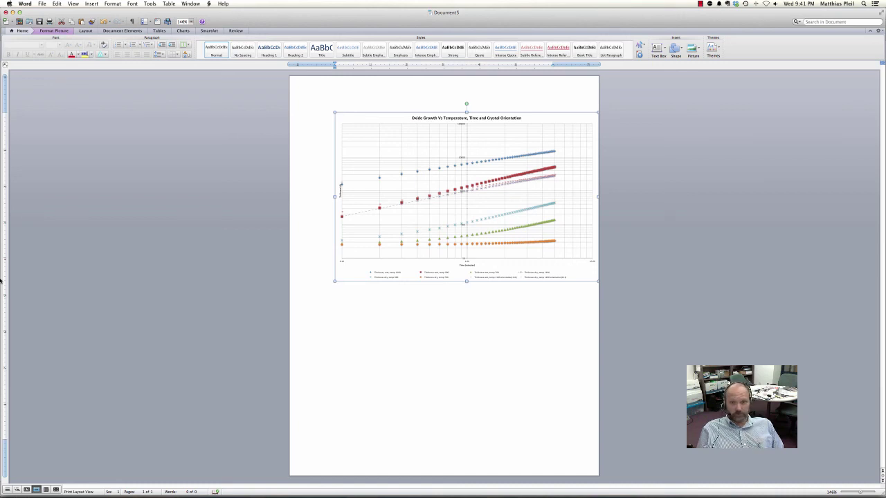
# Switch to Chrome to view the Deposition Dry Lab course page
pyautogui.press('super+Tab')
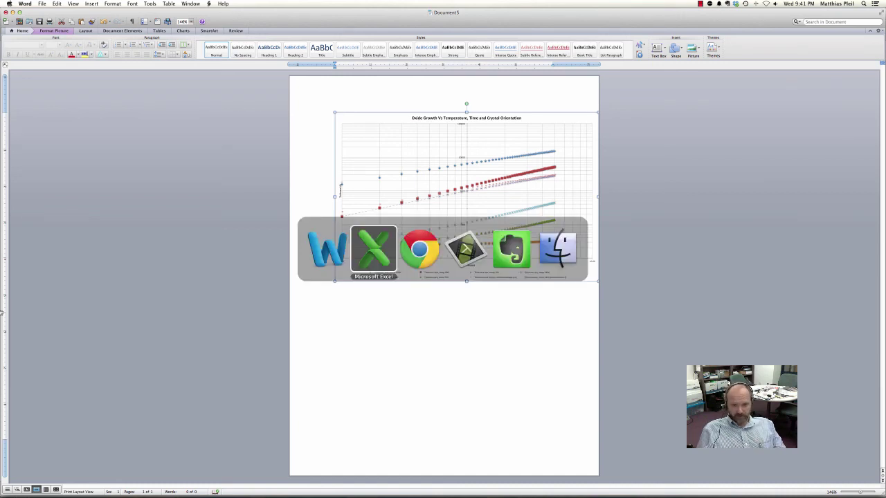
pyautogui.press('super+Tab')
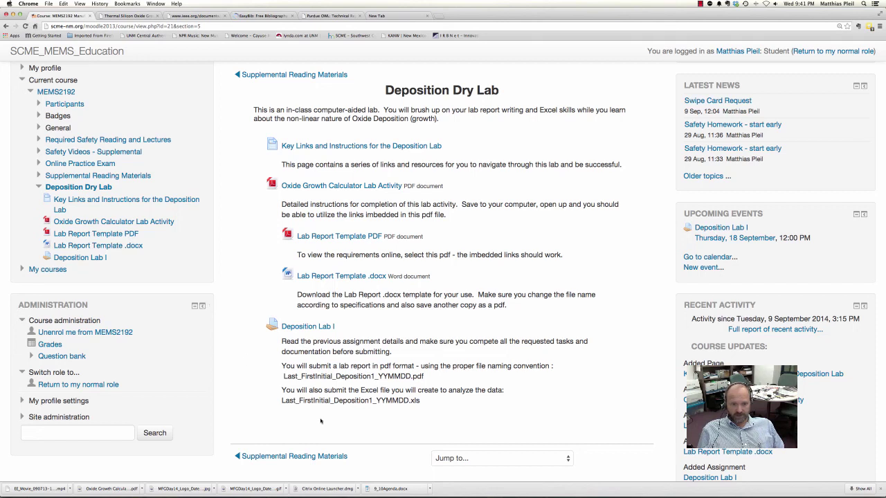